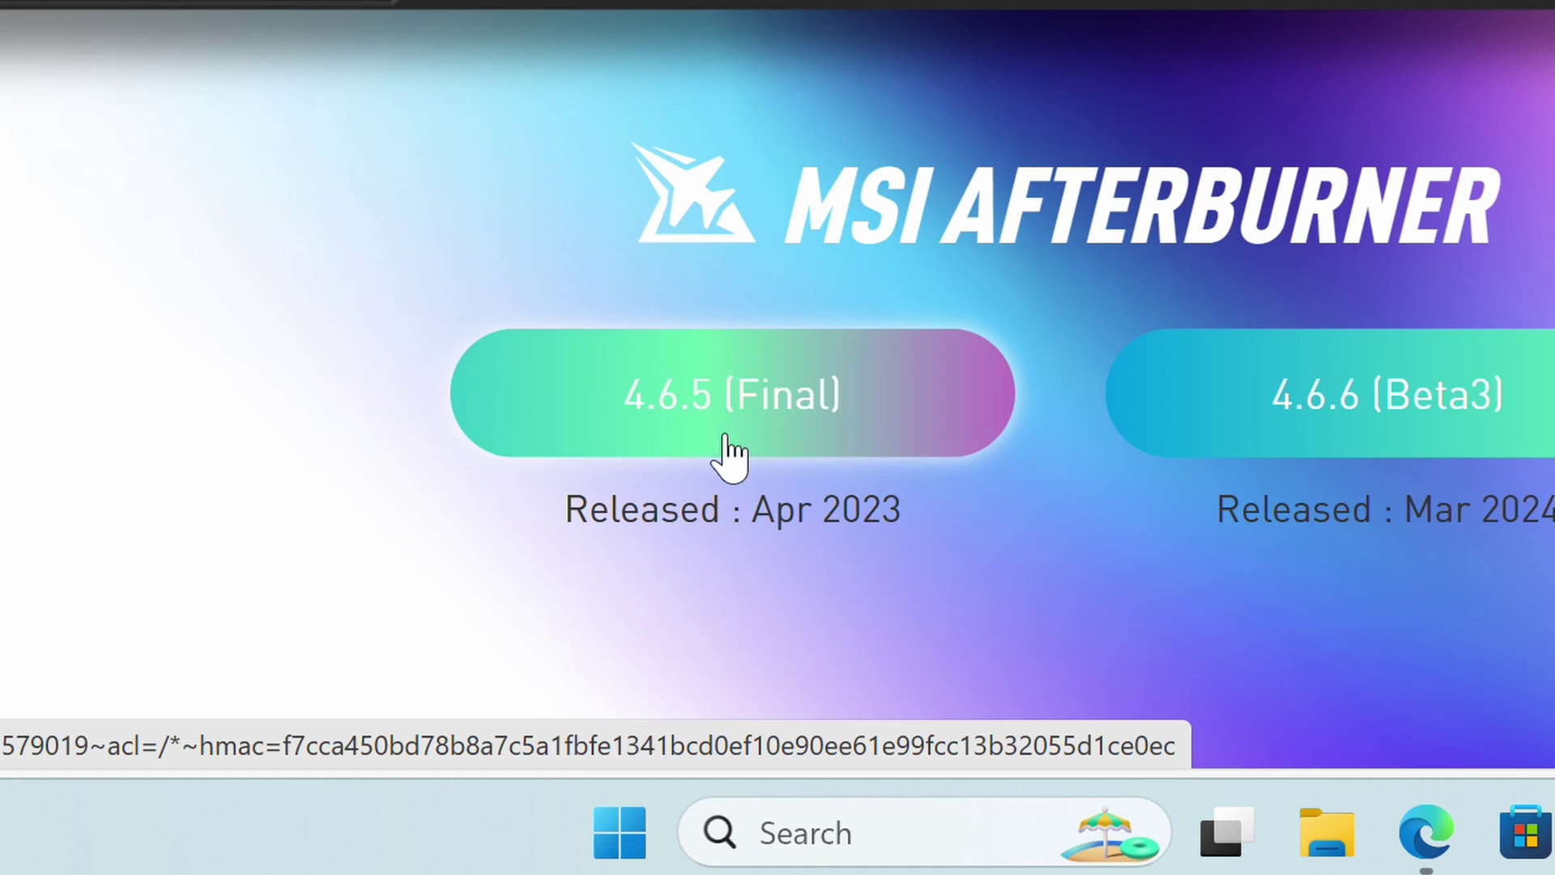
Download MSI Afterburner 4.6.5 (Final) and launch MSIAfterburnerSetup465 from the downloaded archive with English as the installer language.
click(741, 441)
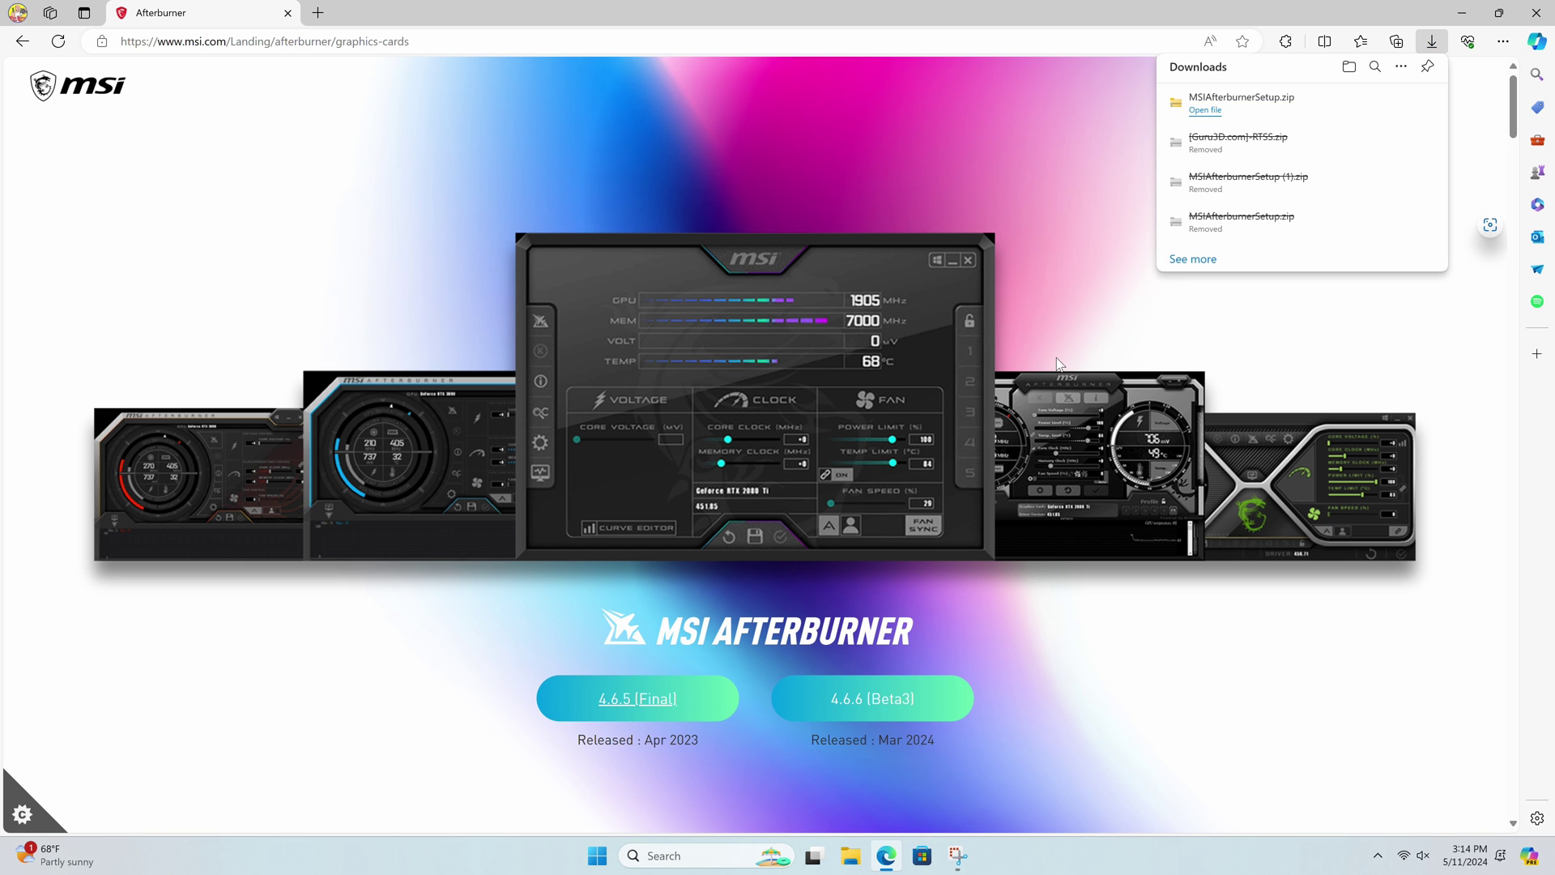
click(1205, 111)
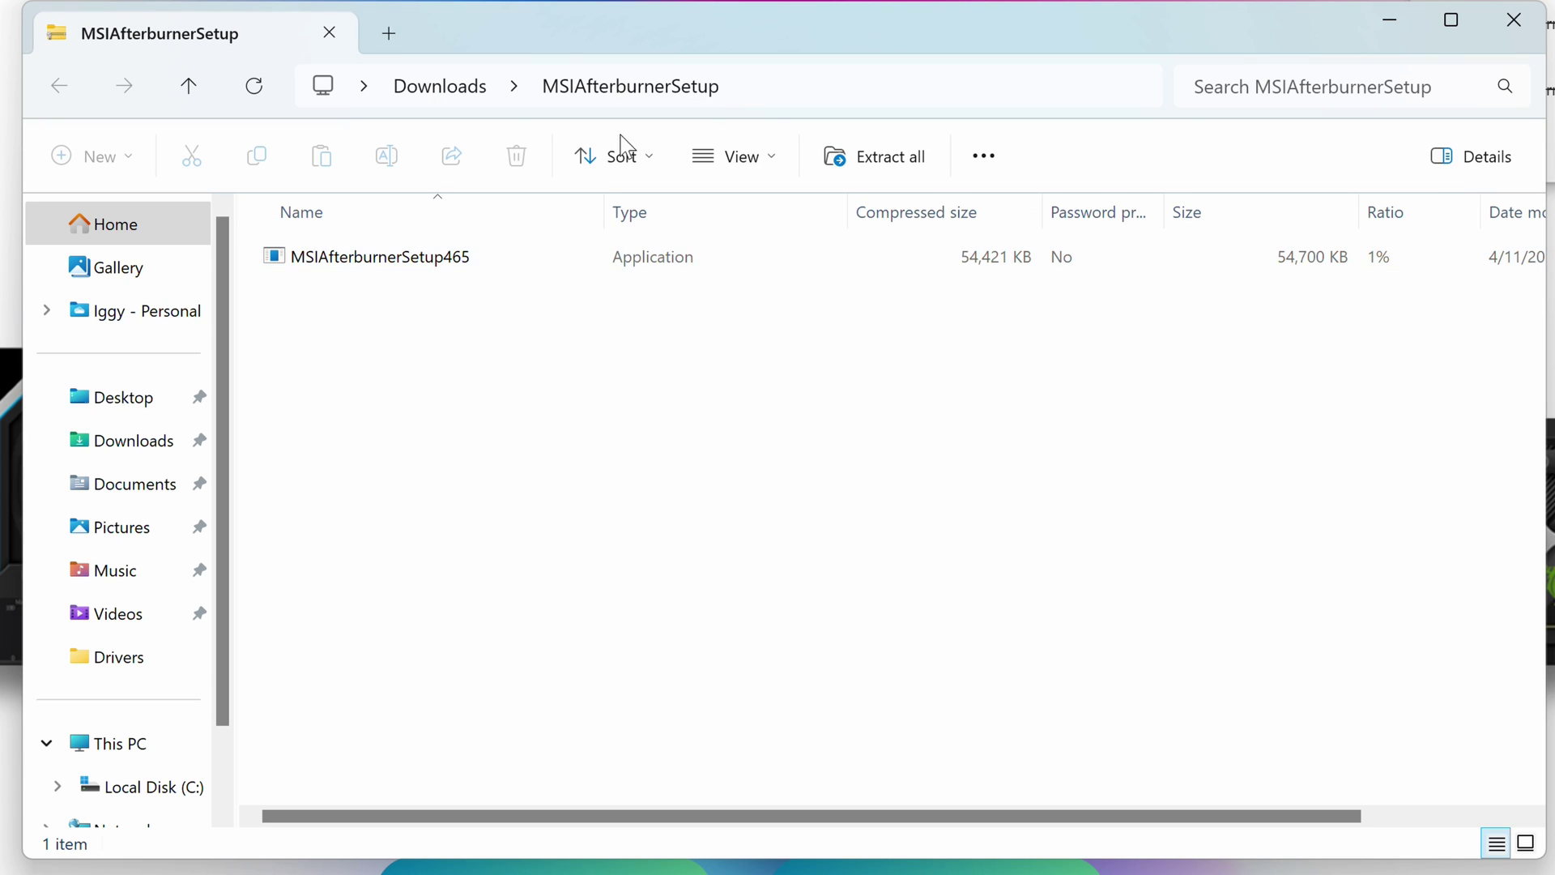
click(398, 265)
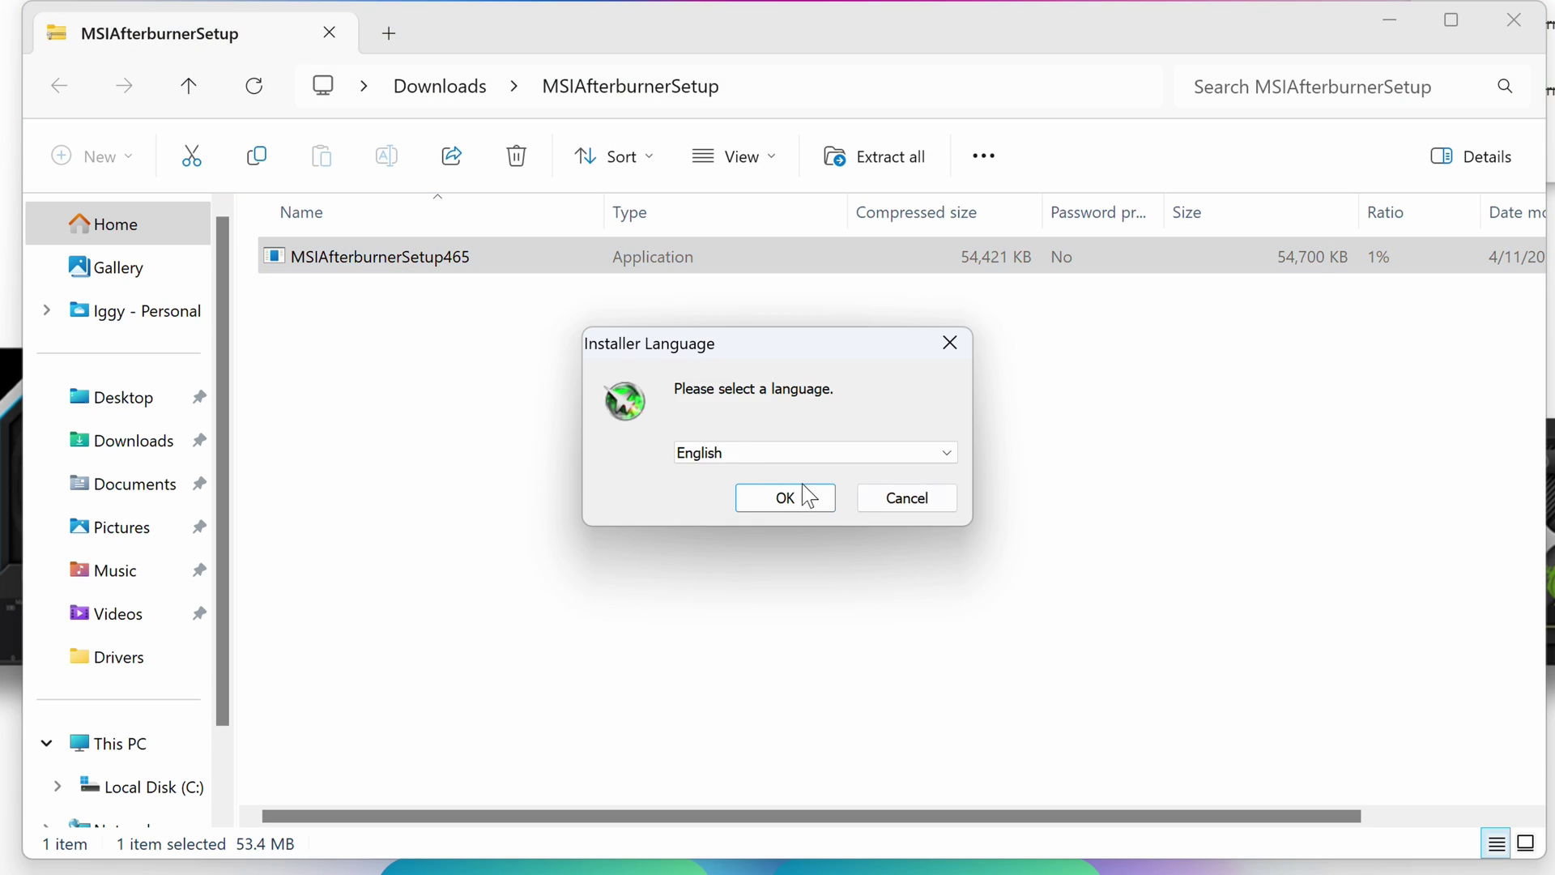
click(776, 496)
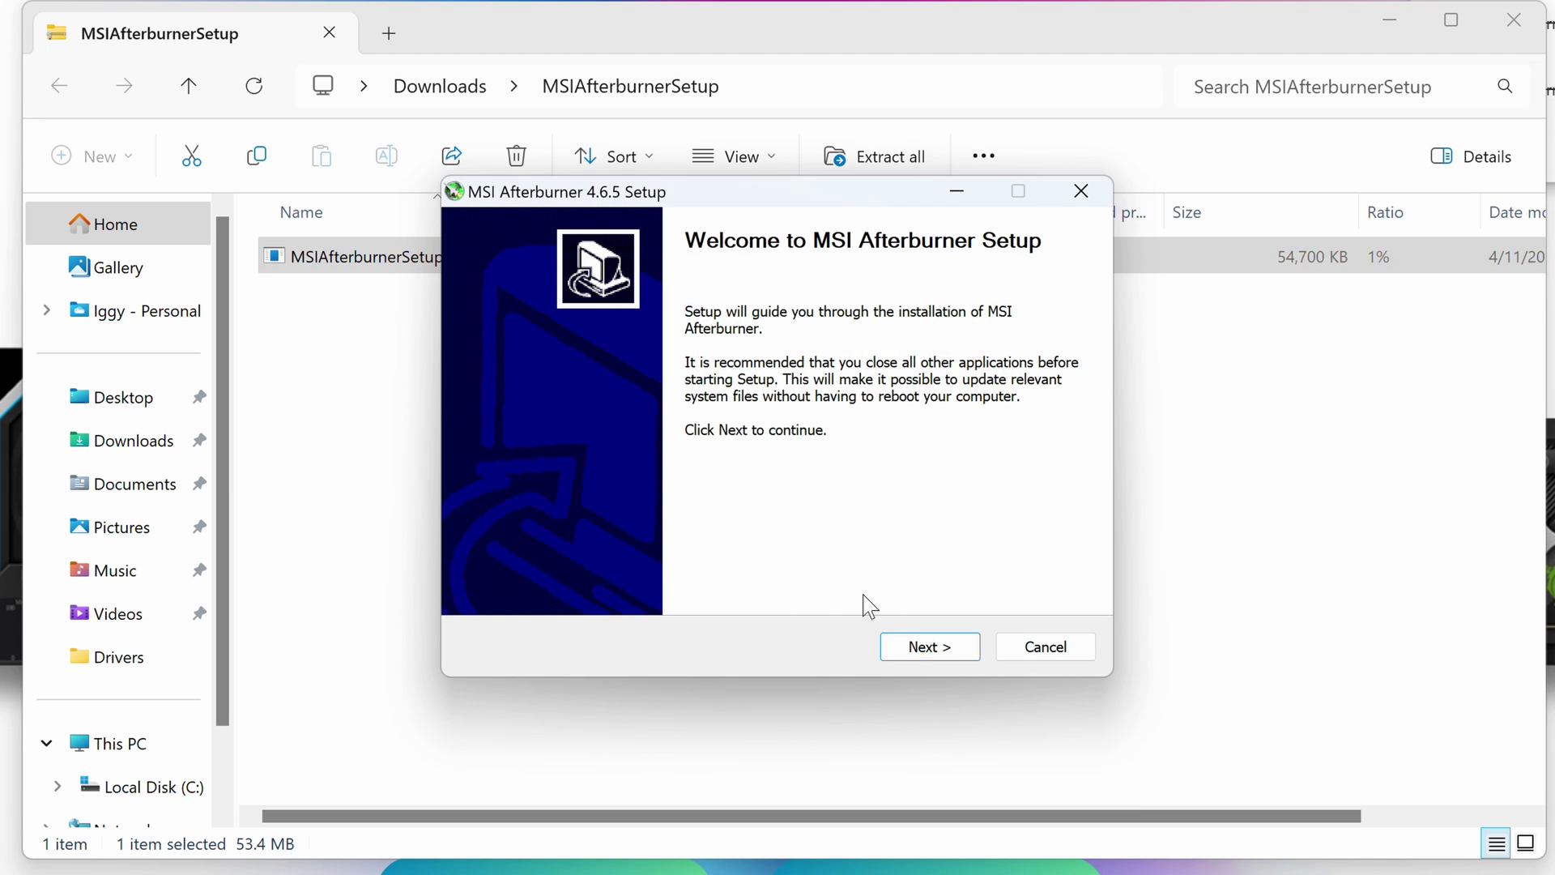
Accept the MSI Afterburner license agreement and install it together with RivaTuner Statistics Server, keeping the default setup options.
click(928, 657)
key(alt+a)
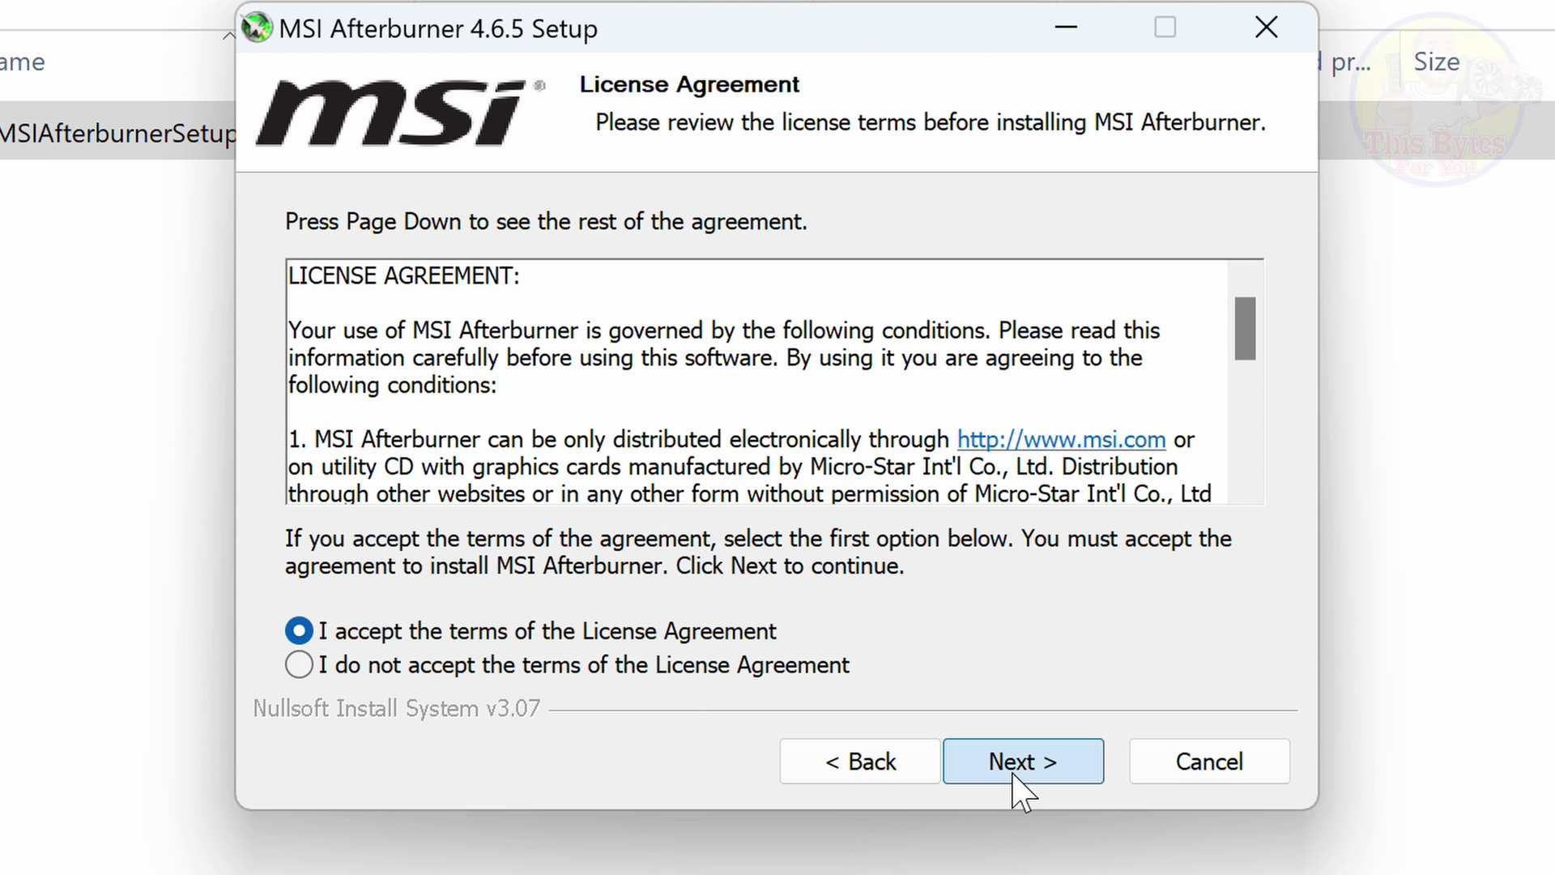
click(1013, 765)
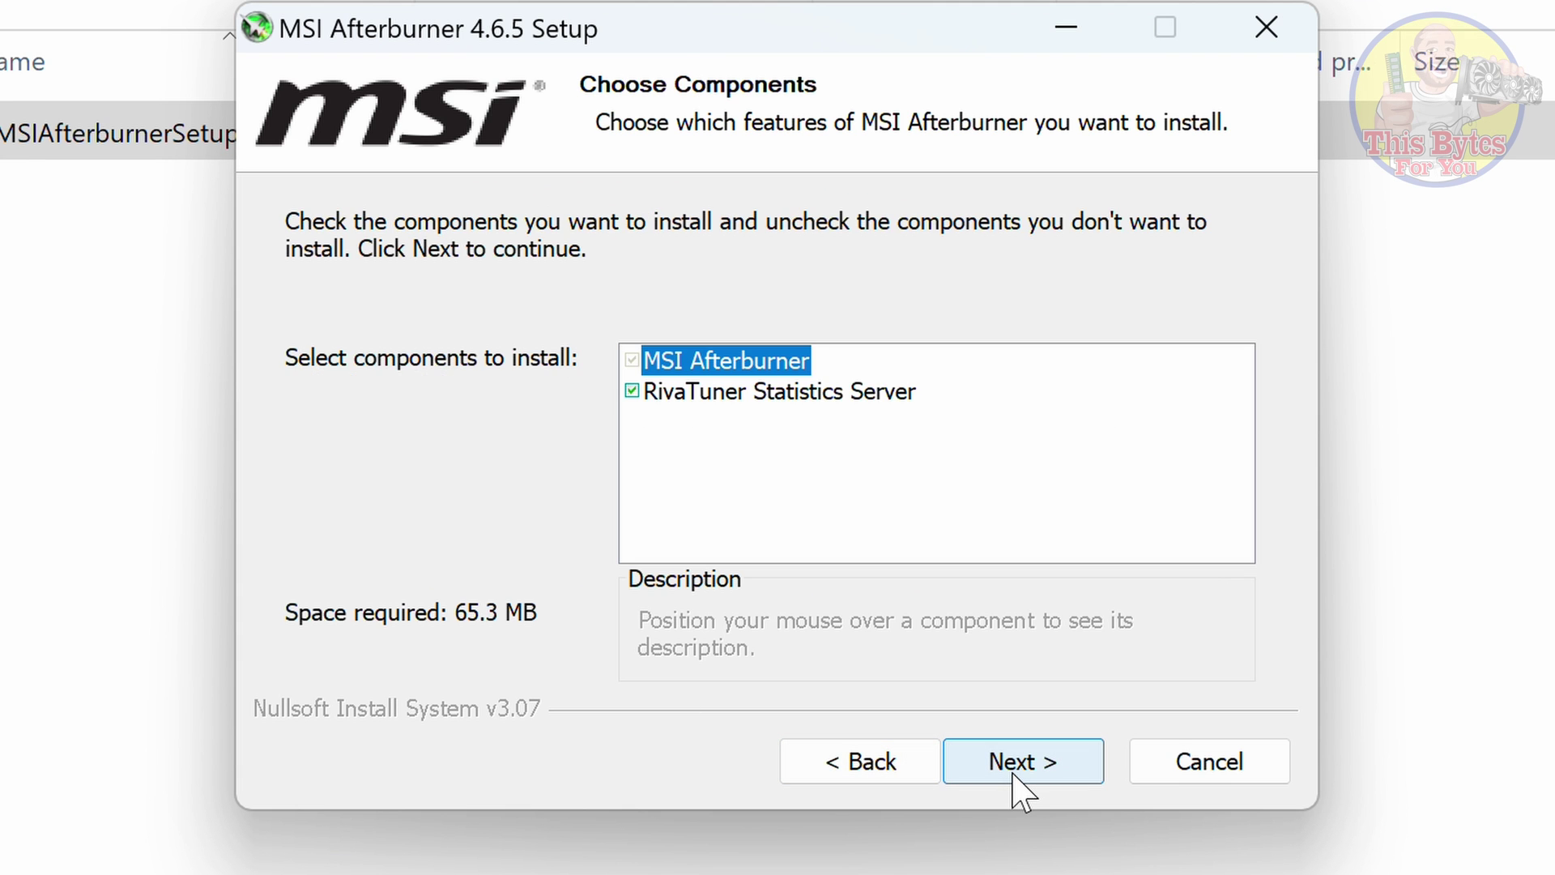
click(1013, 765)
click(1013, 766)
click(1019, 765)
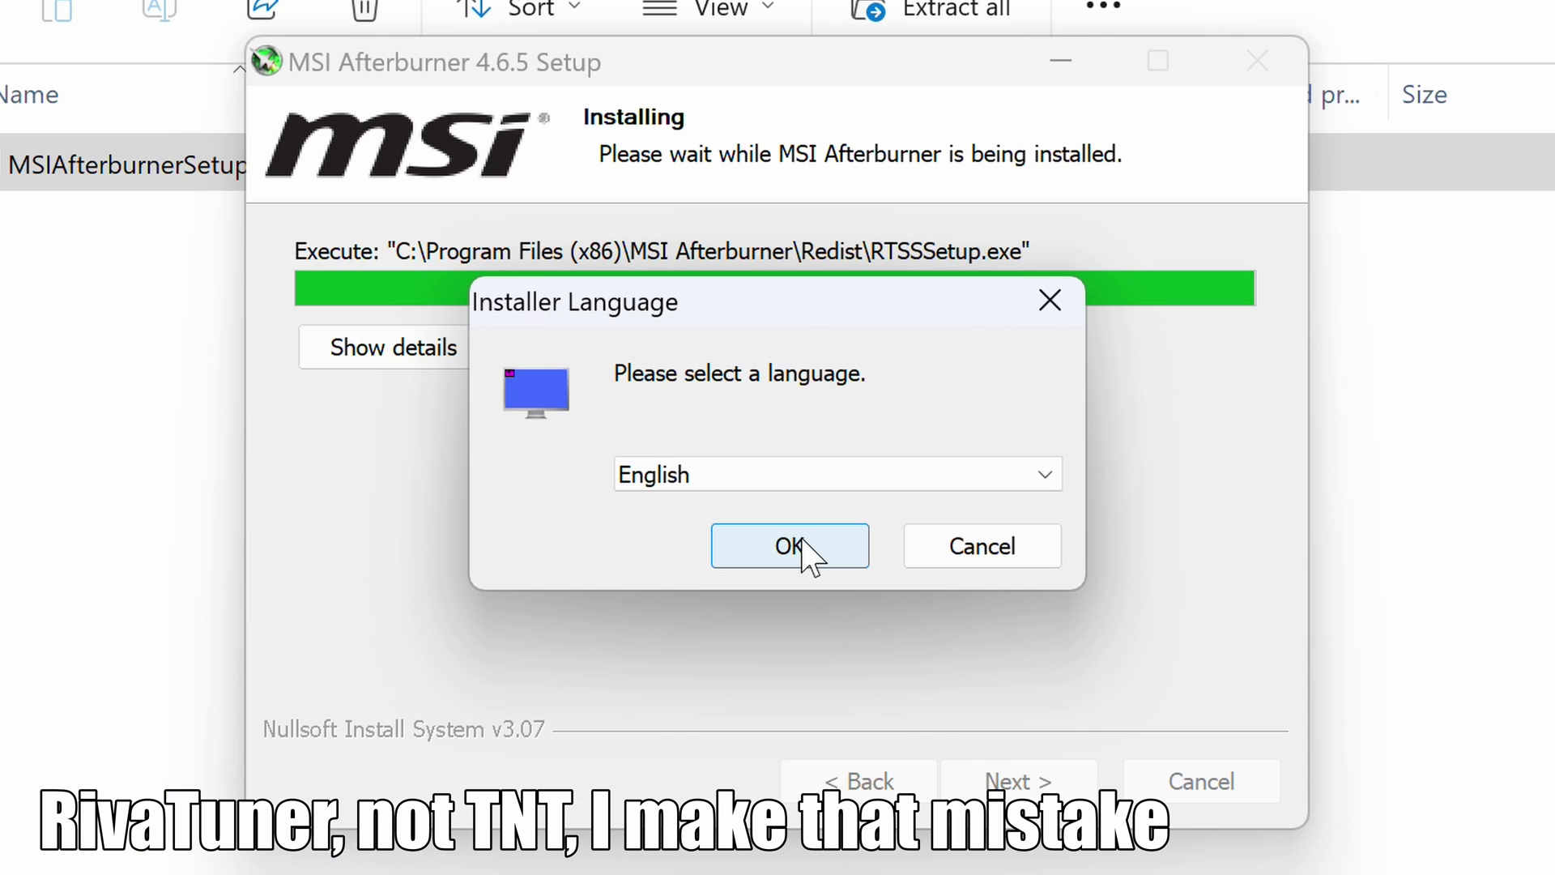
Install RivaTuner Statistics Server in English in its default folder, accepting its license, and finish both setups with Run MSI Afterburner enabled.
click(800, 549)
click(1045, 789)
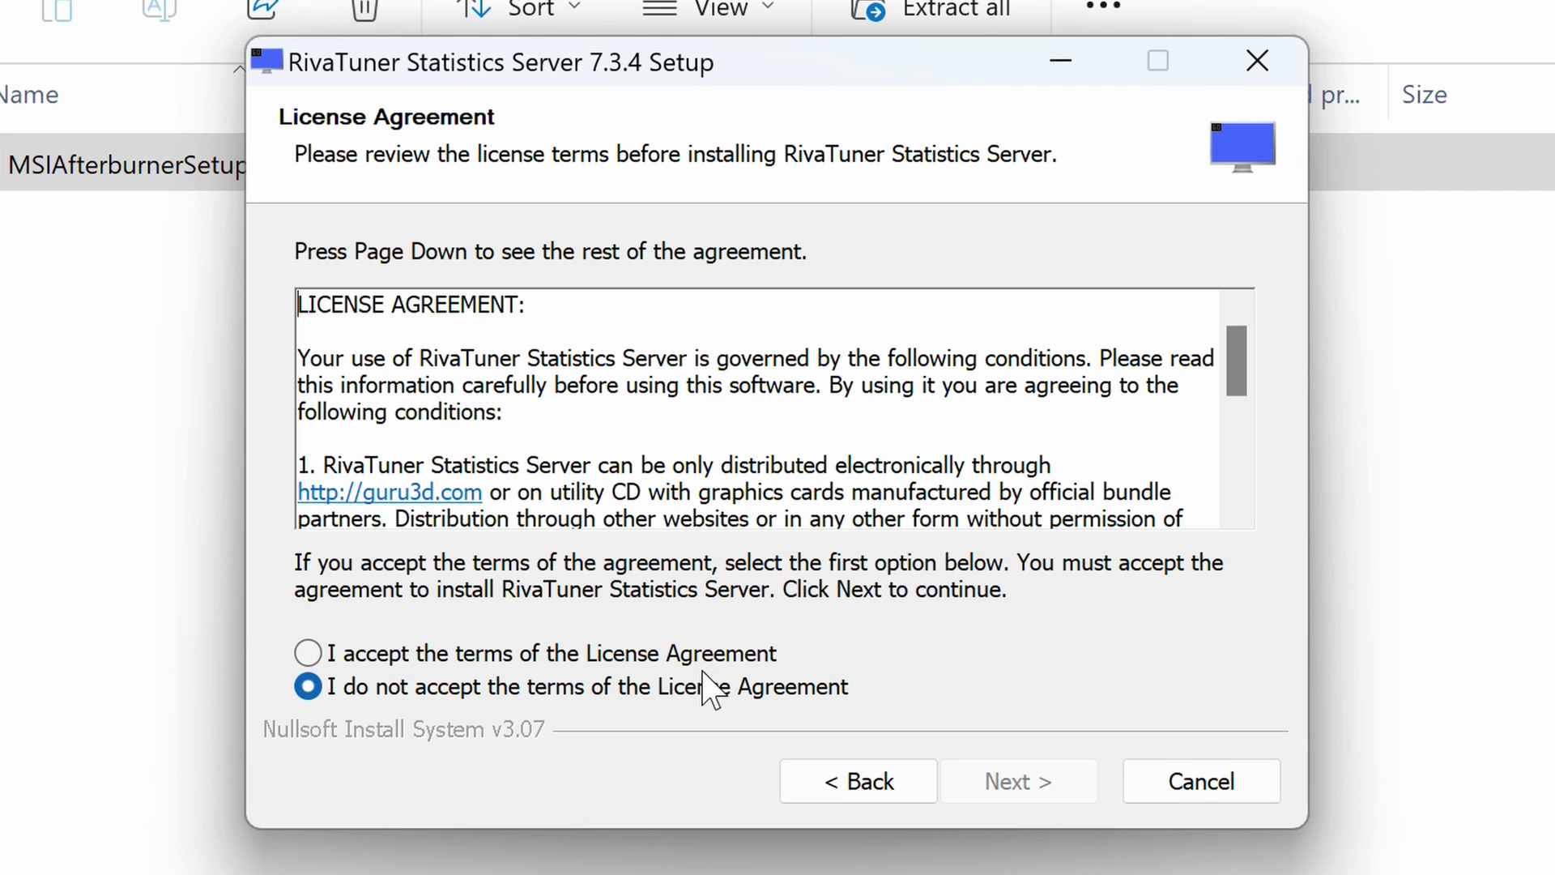
click(599, 652)
click(1013, 784)
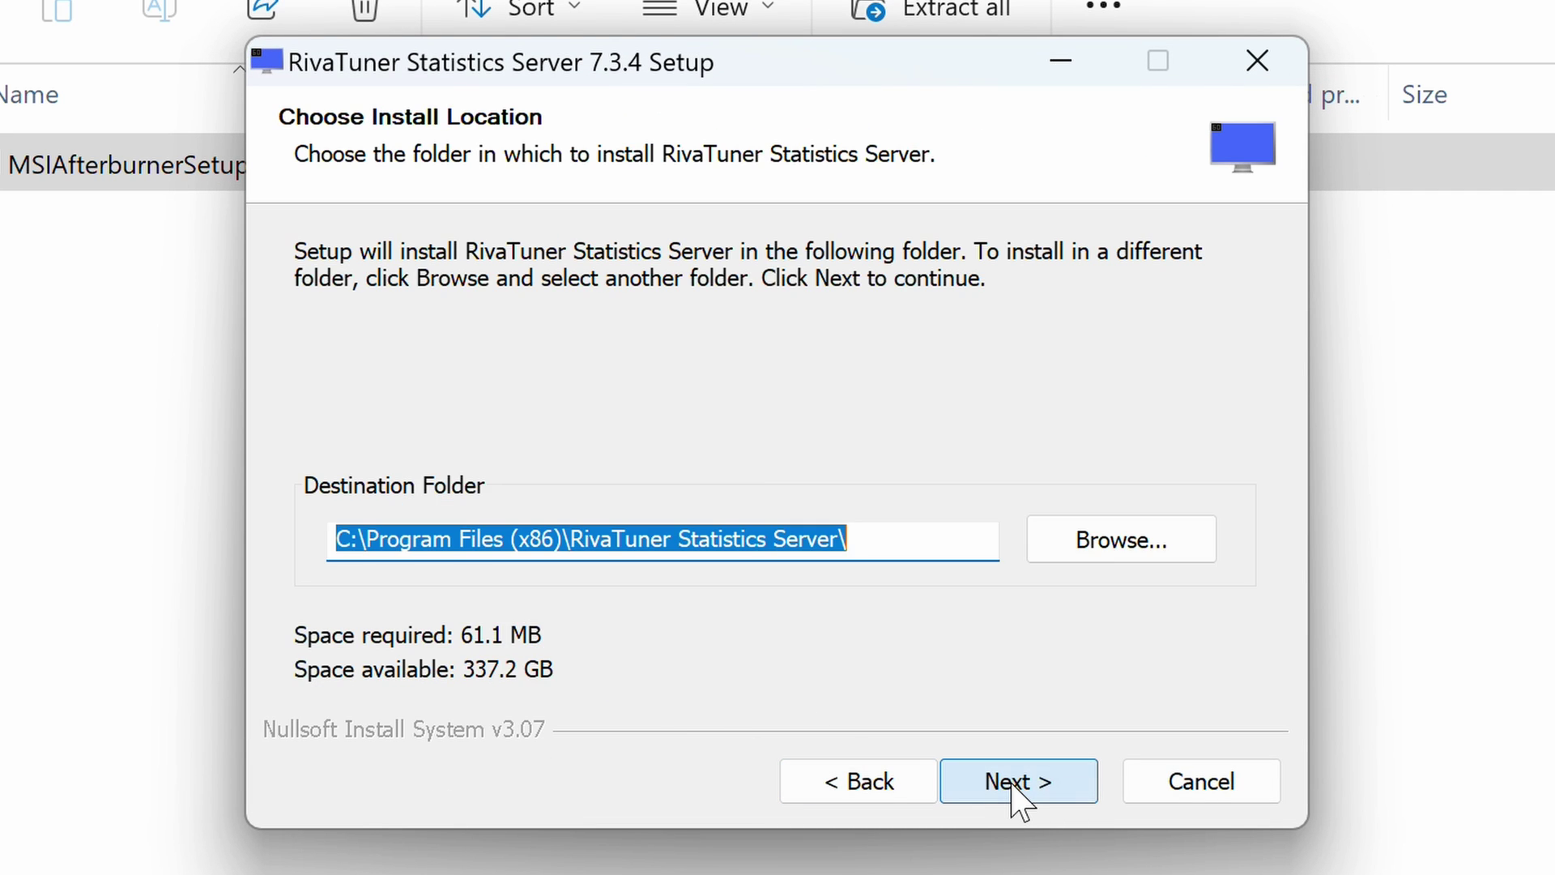
click(1013, 784)
click(1022, 782)
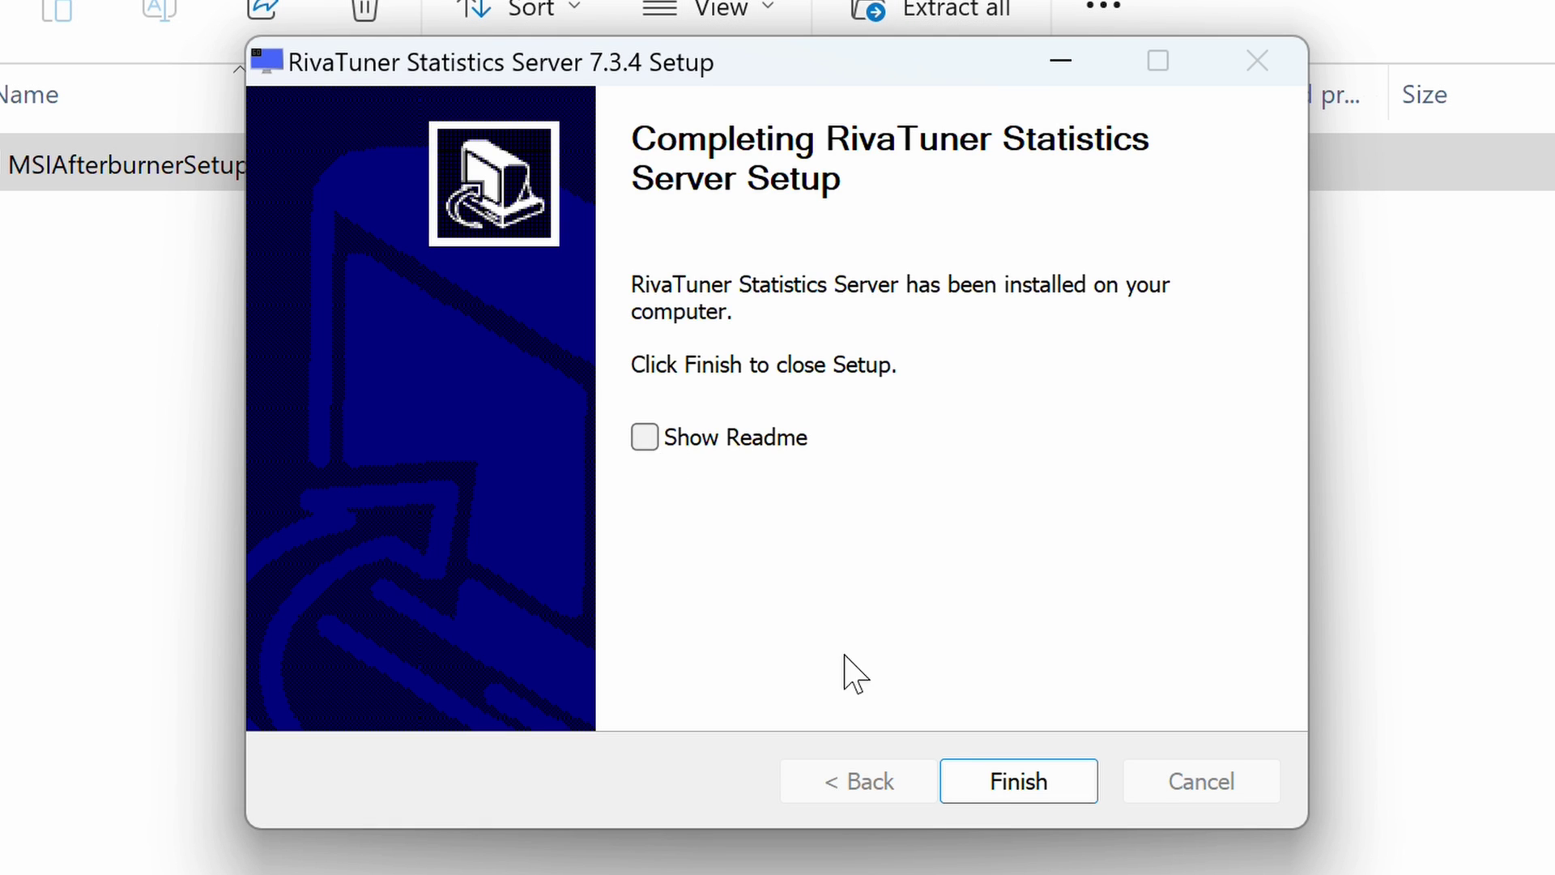
click(988, 784)
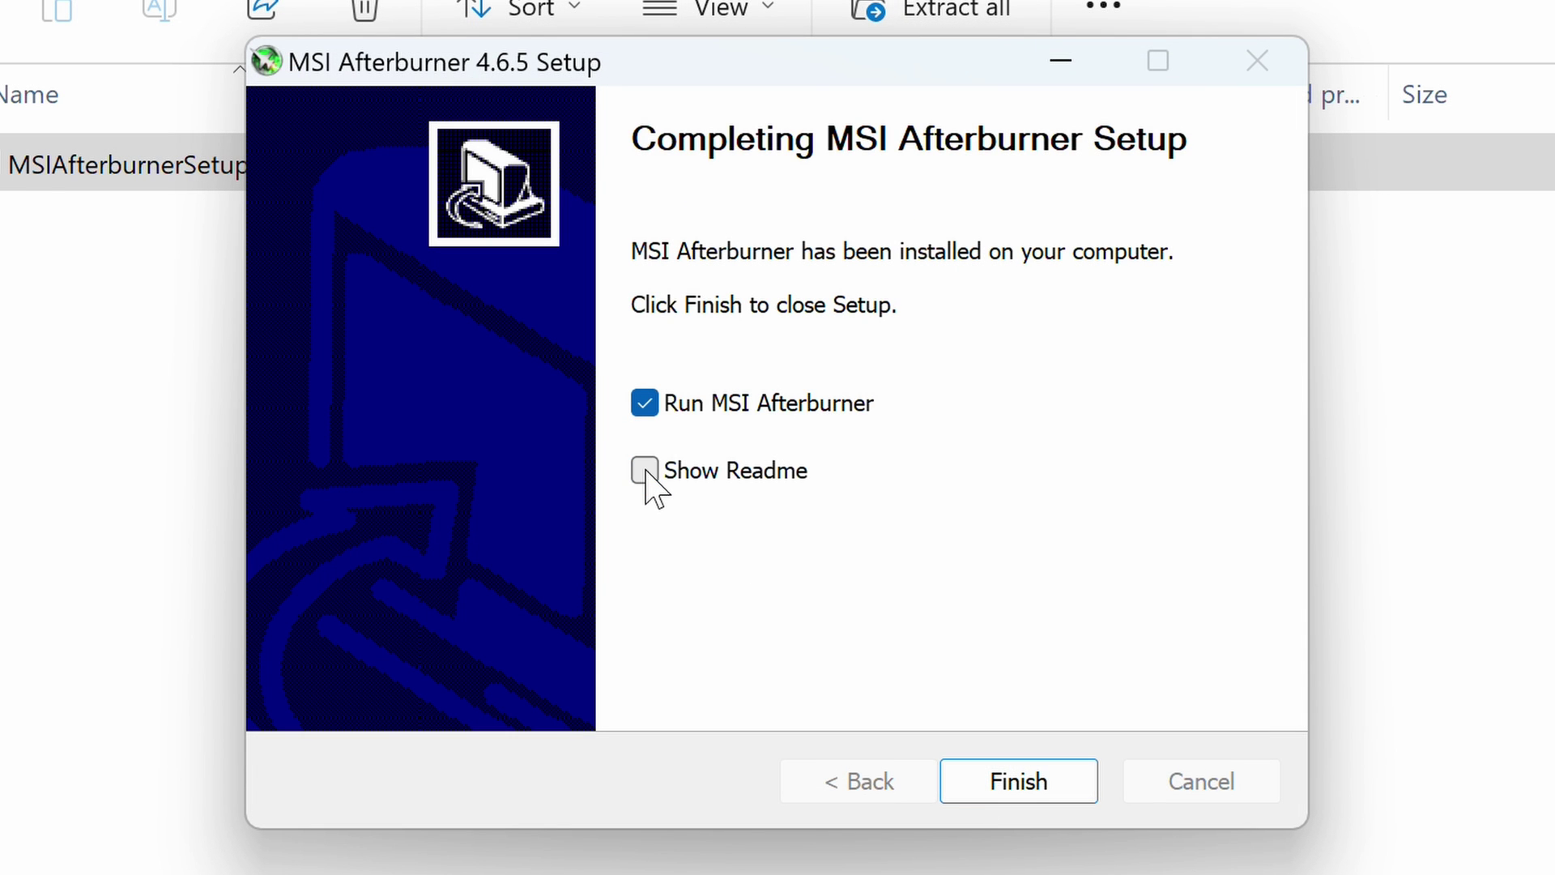
click(1027, 795)
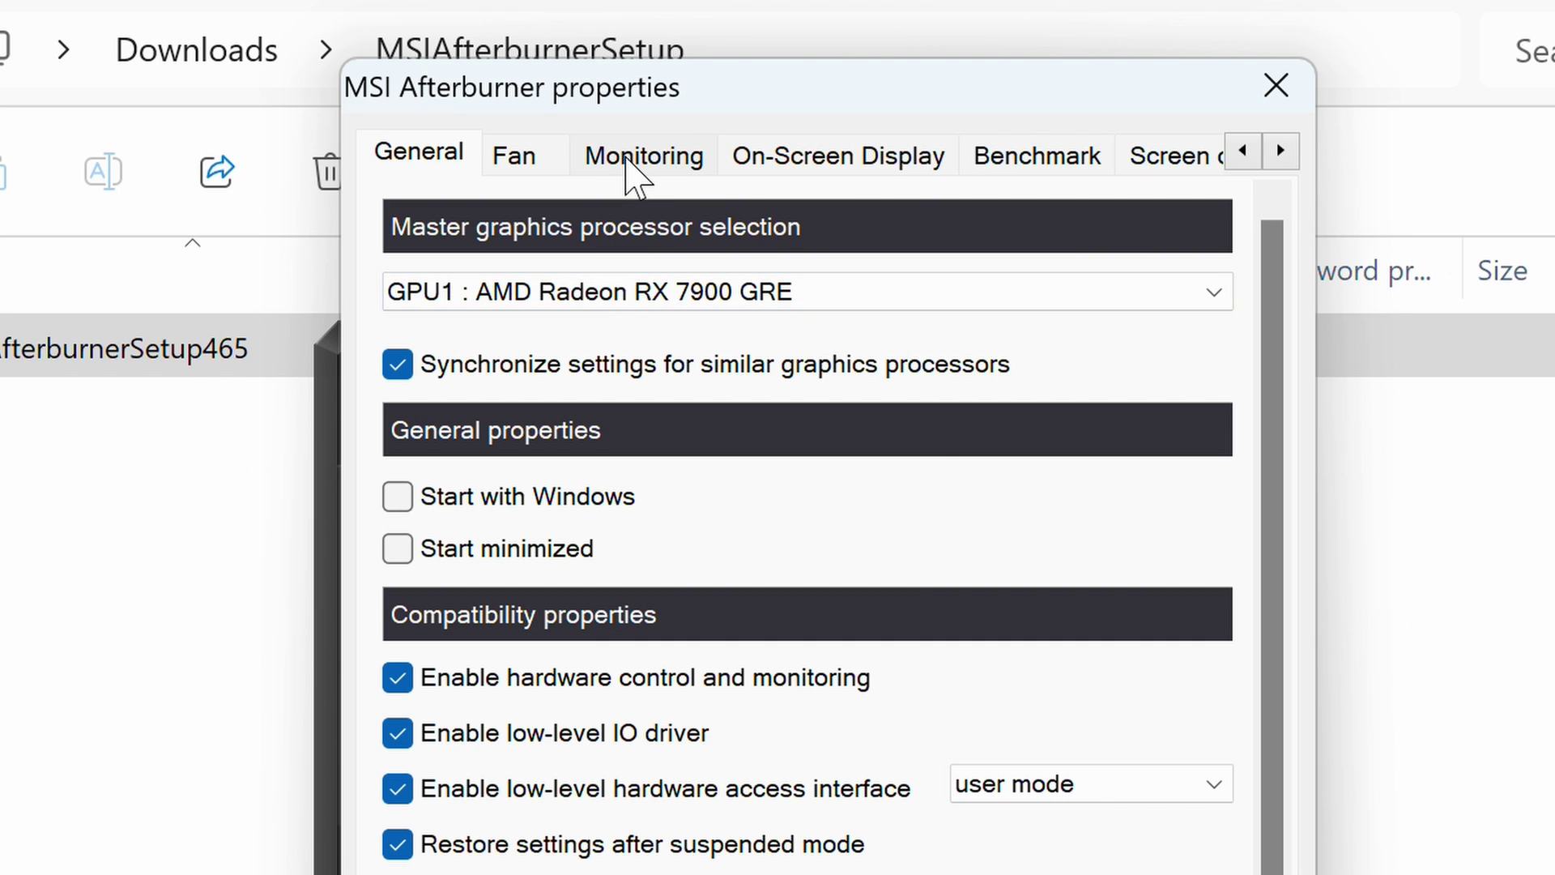
In the MSI Afterburner monitoring properties, show GPU temperature, Memory usage, Core clock and Power in the On-Screen Display.
click(710, 54)
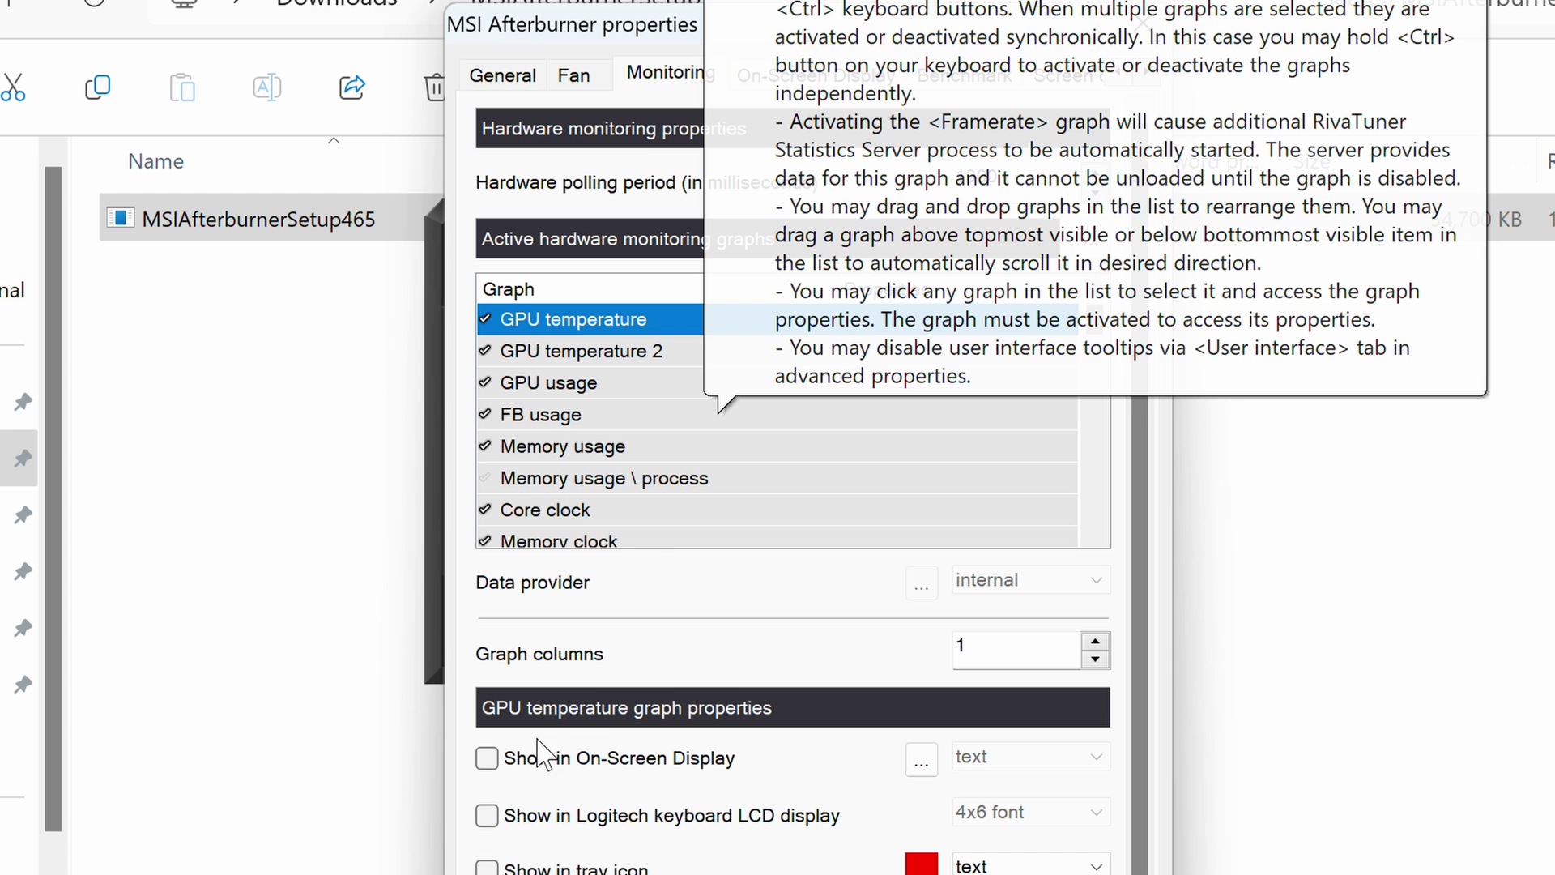
click(487, 759)
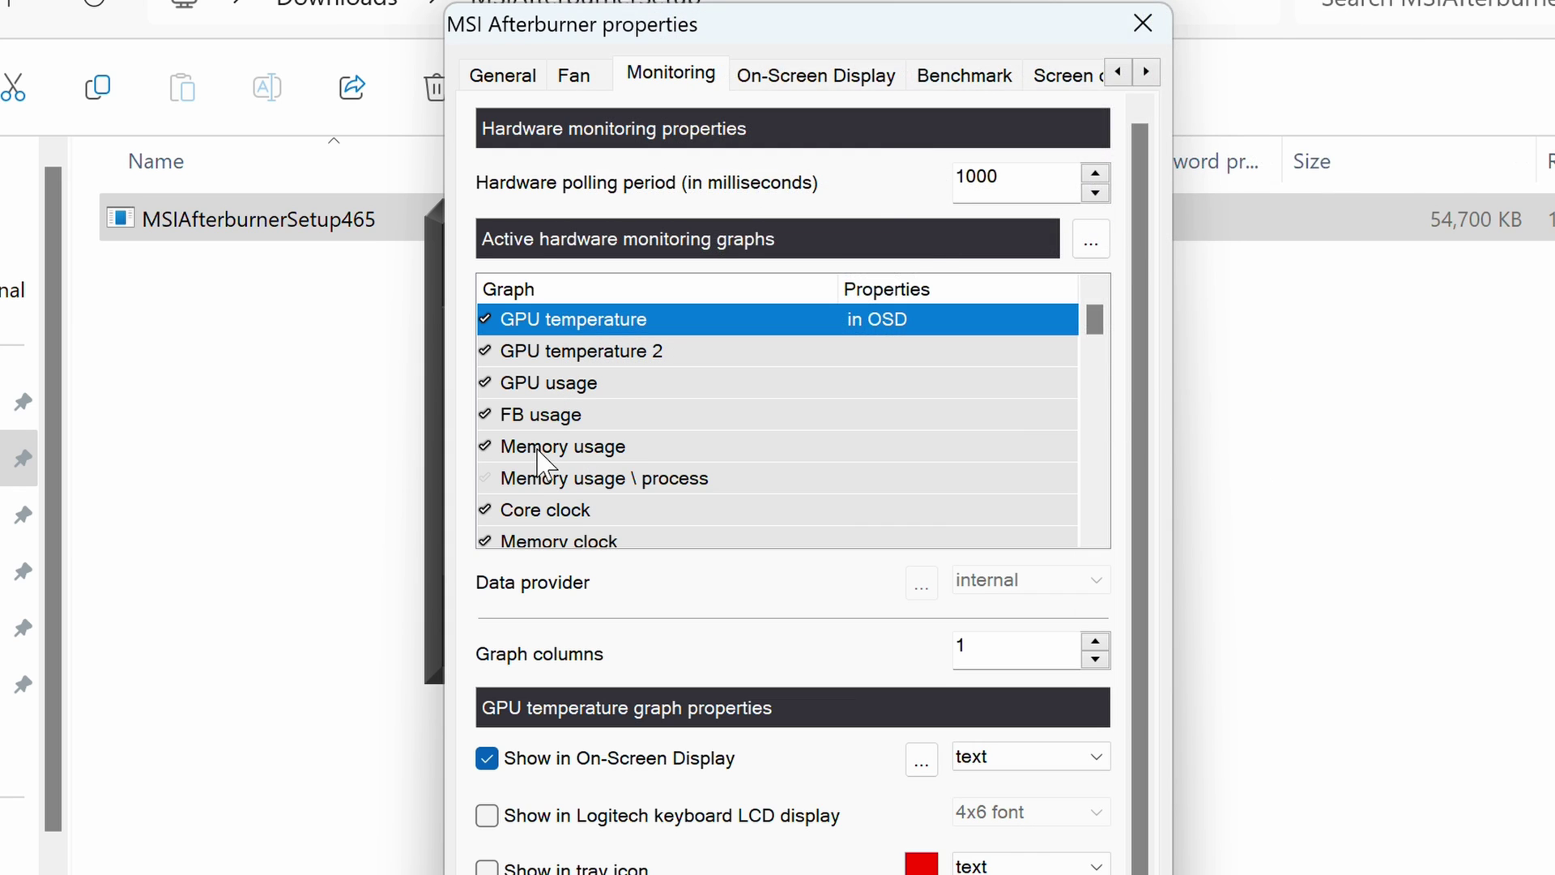
click(738, 446)
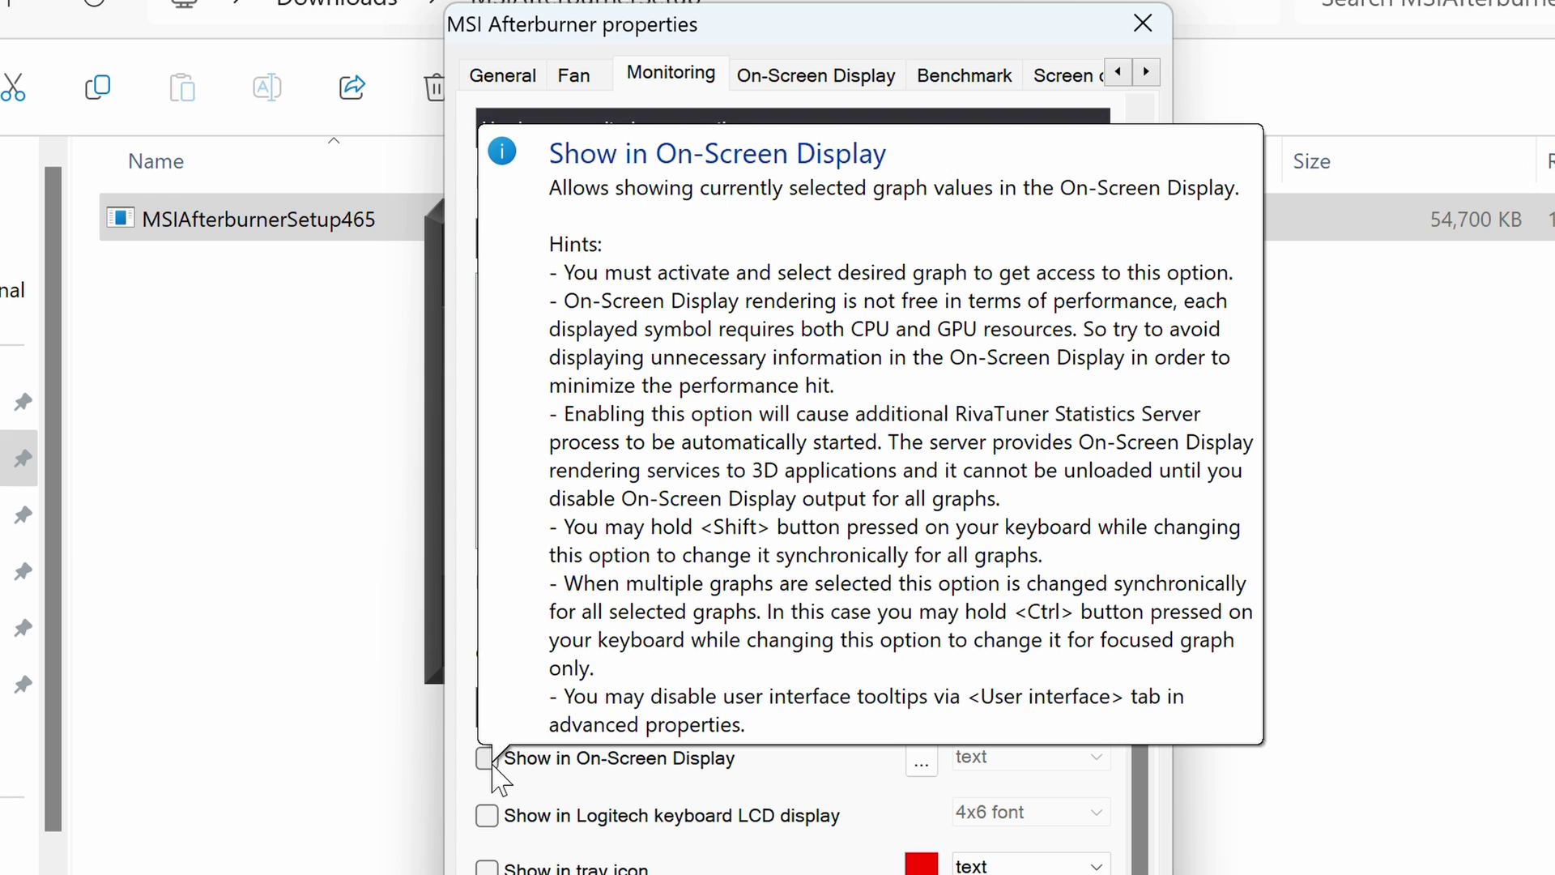
click(630, 423)
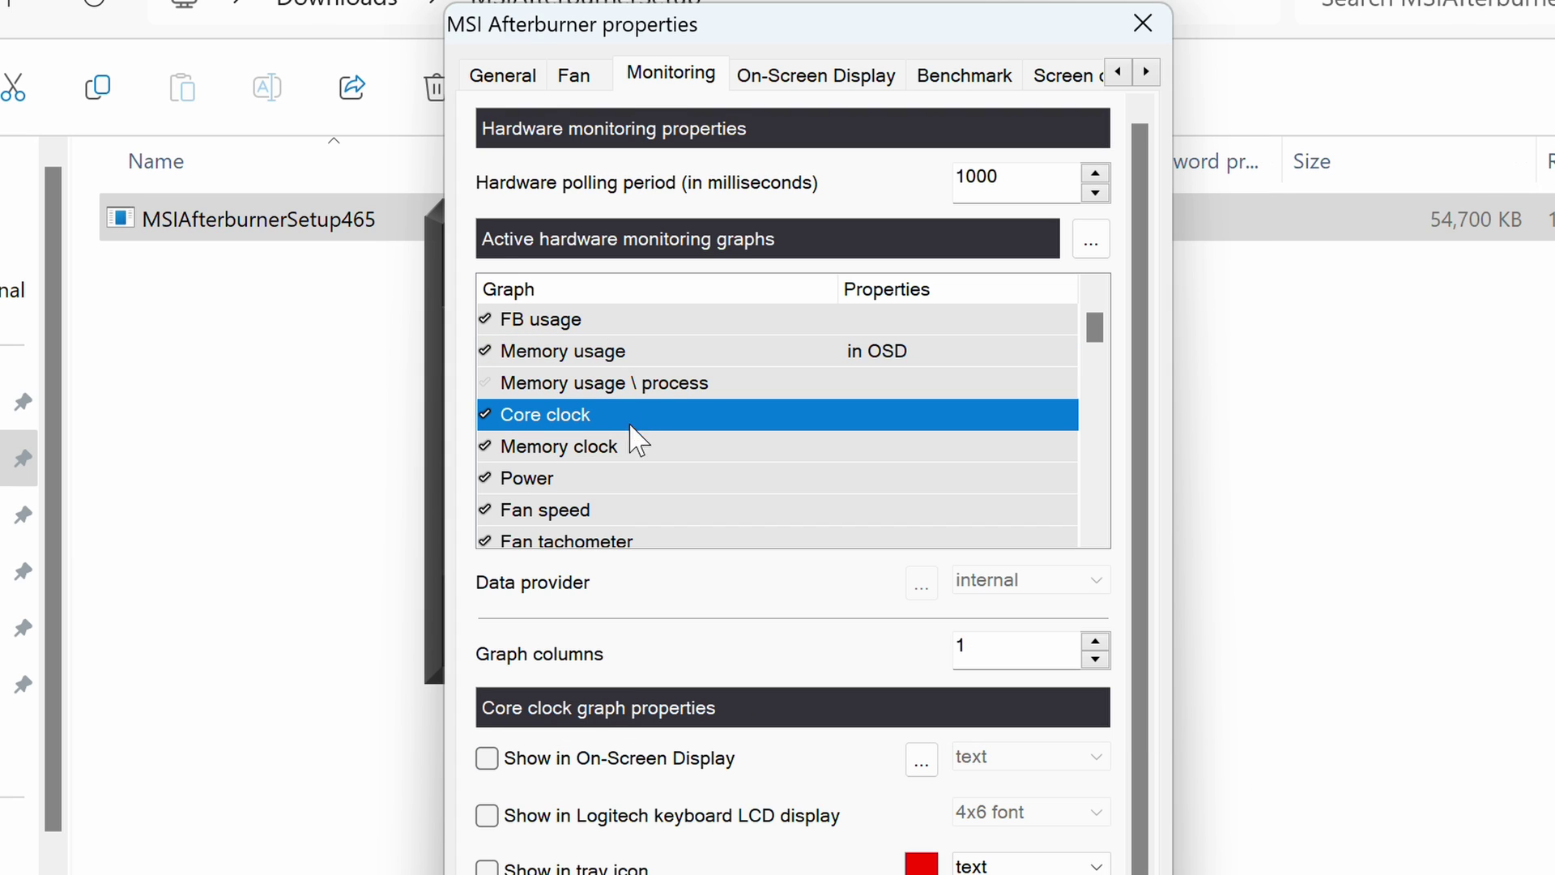
click(486, 758)
scroll(861, 434, down, 1)
click(694, 387)
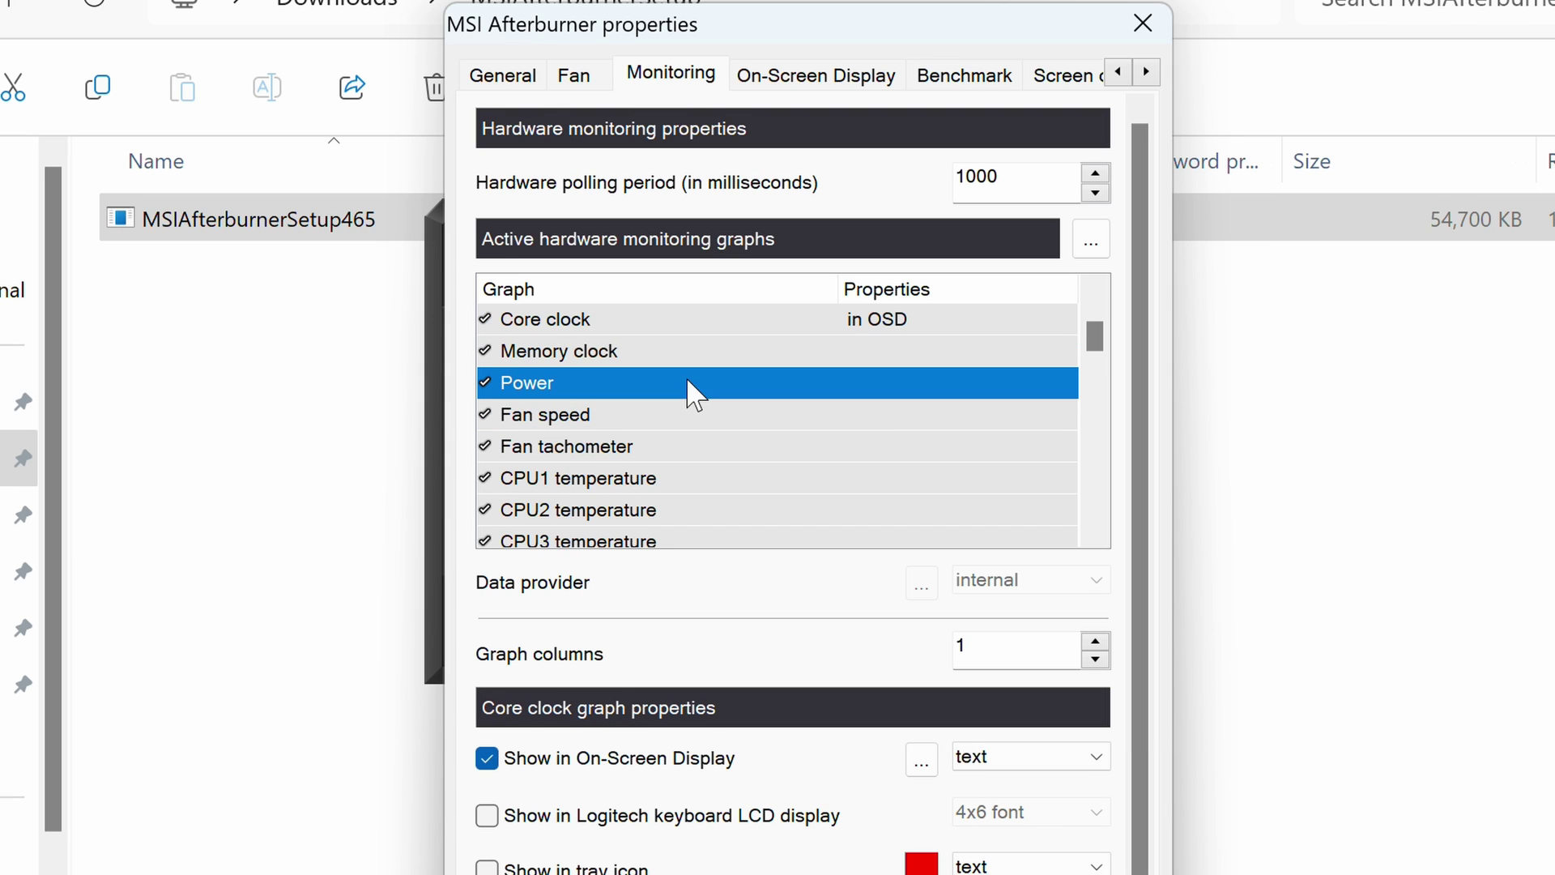
click(486, 758)
Show the overall CPU temperature graph in the On-Screen Display.
scroll(983, 340, down, 3)
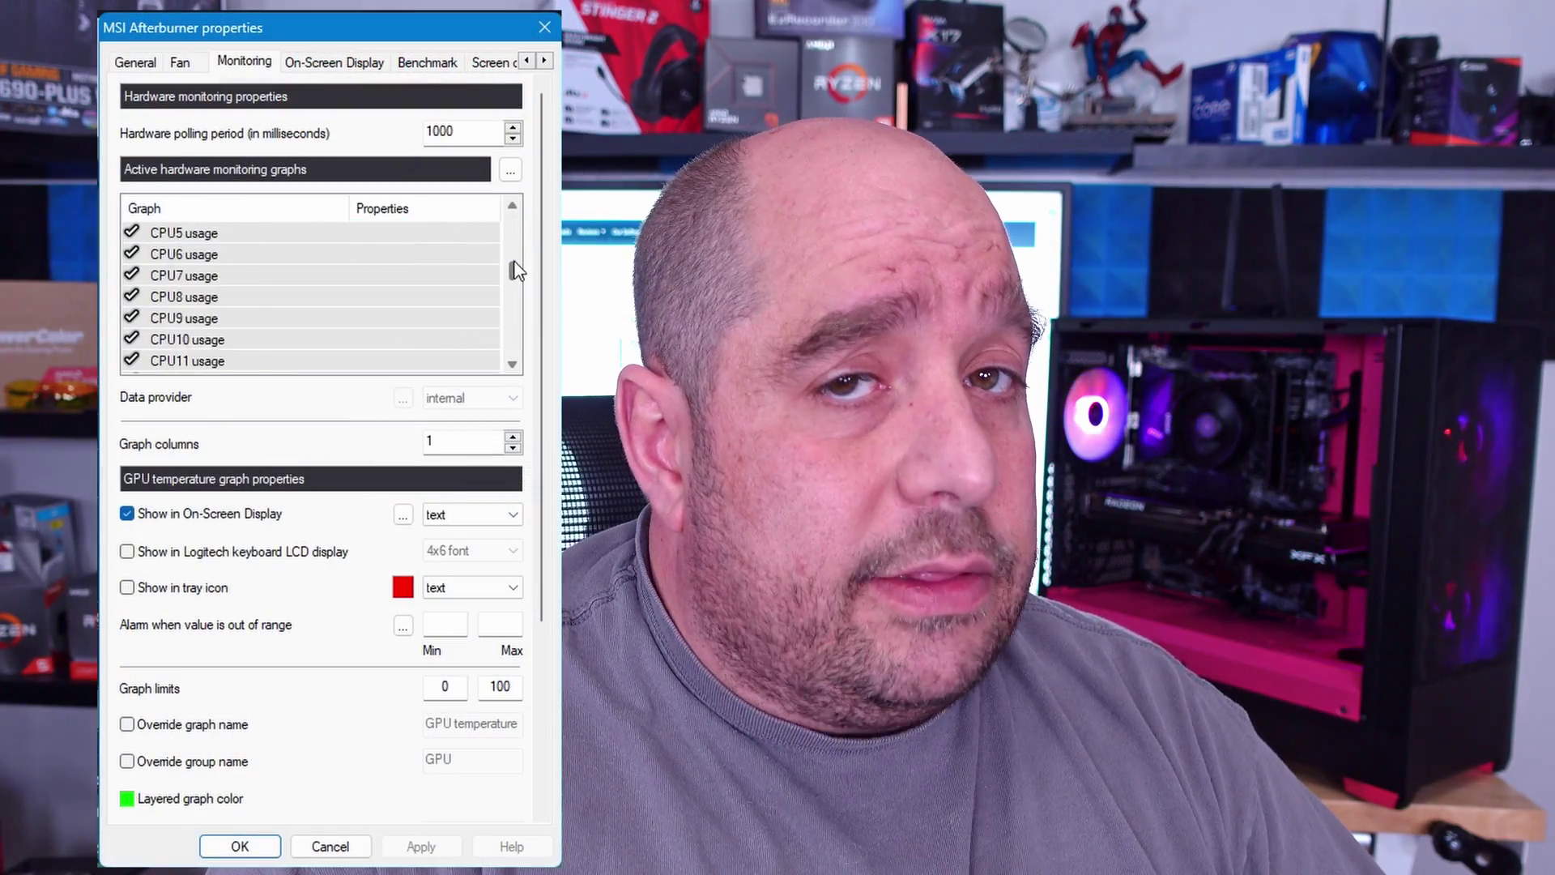
scroll(515, 272, down, 5)
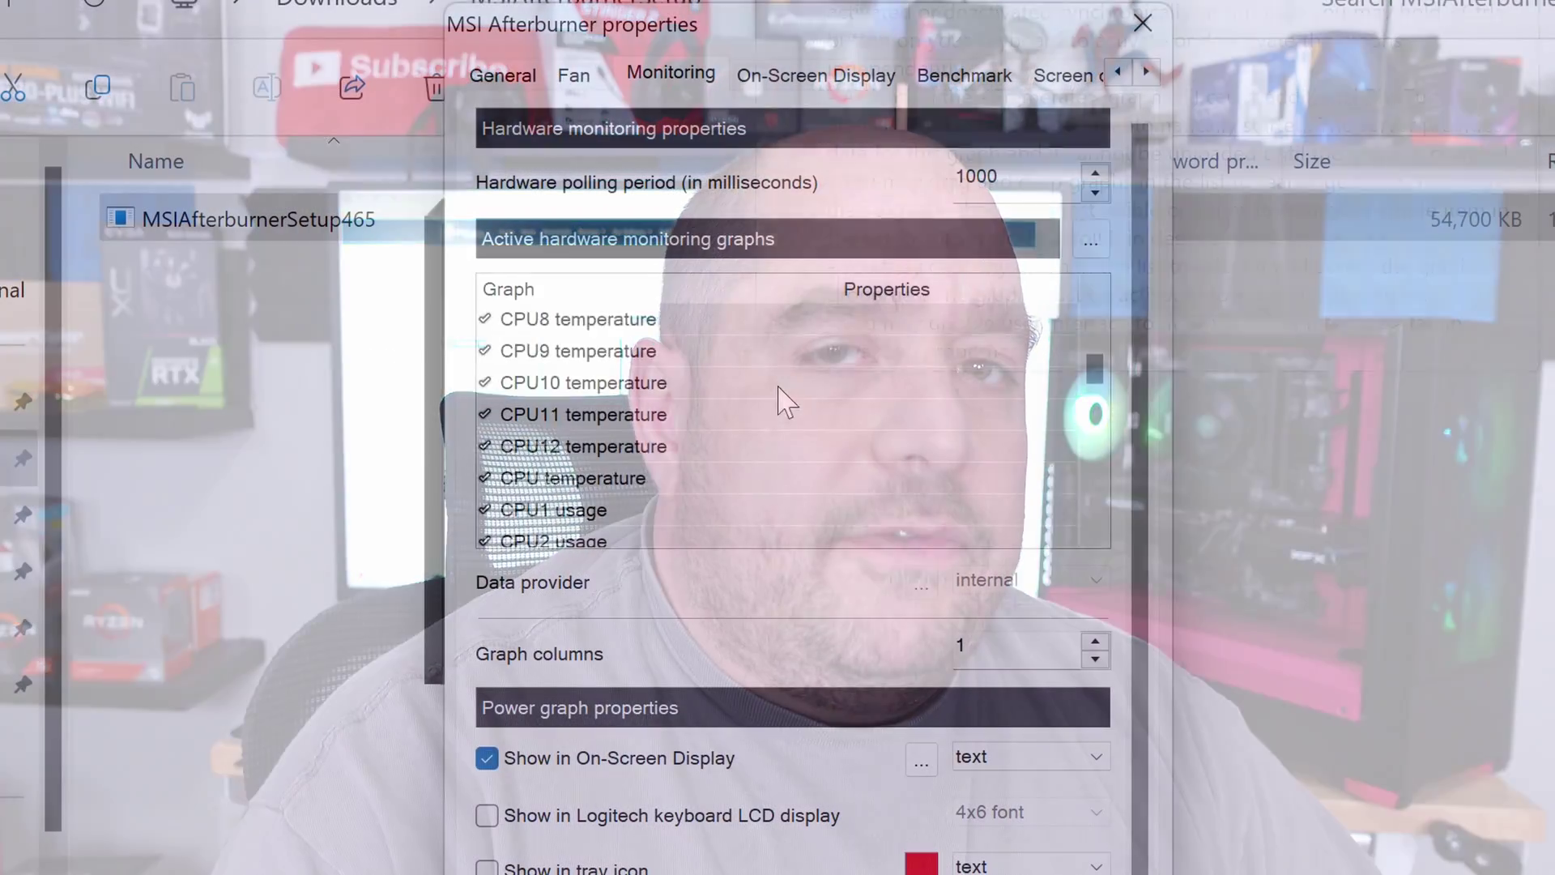
scroll(777, 399, down, 1)
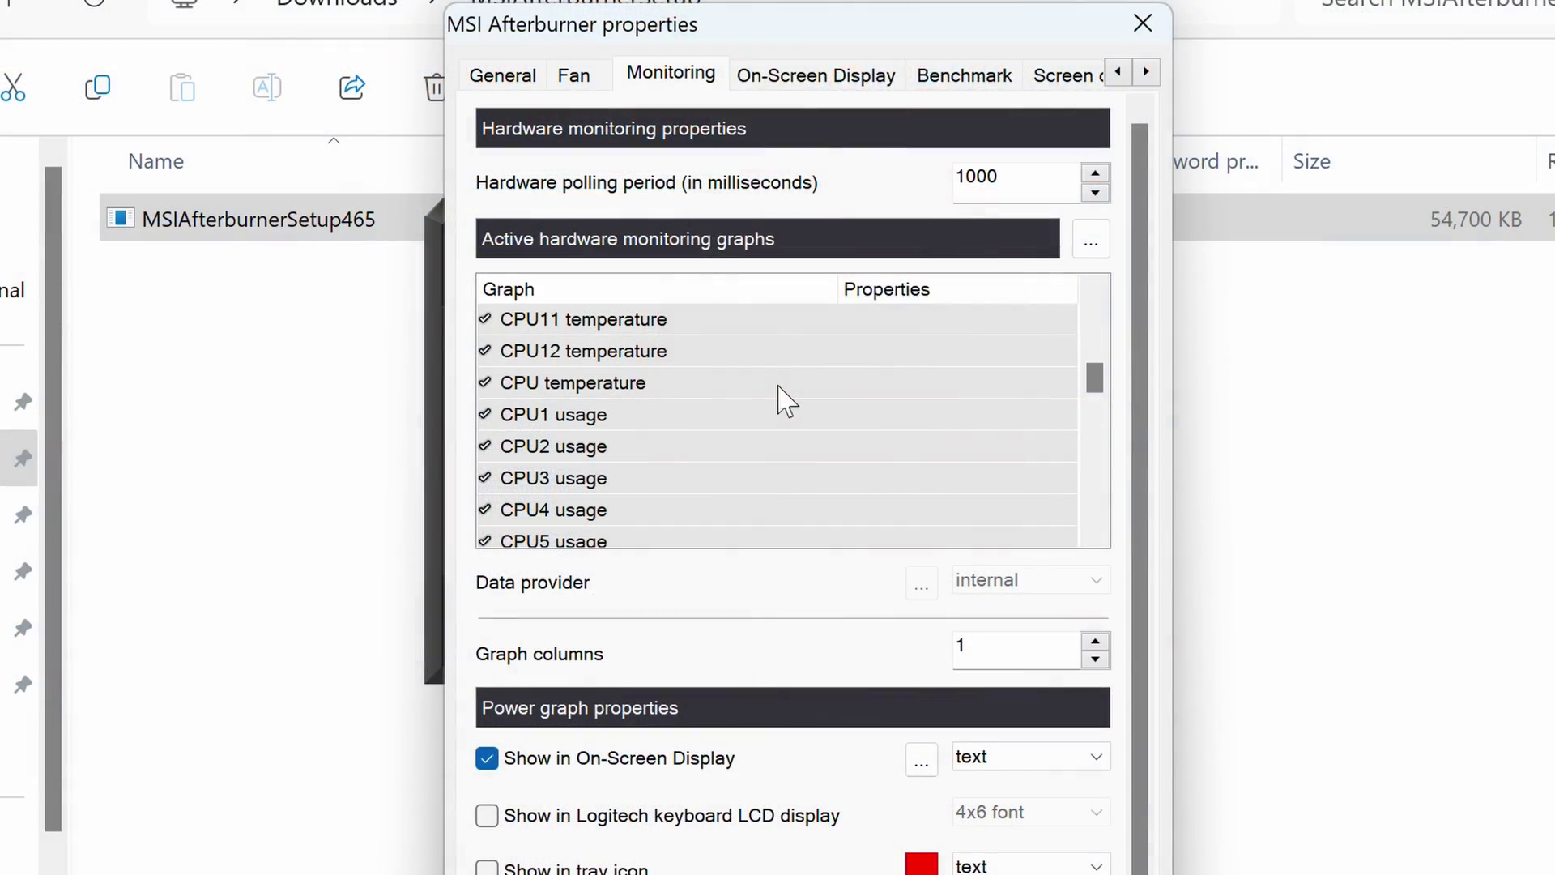
click(674, 385)
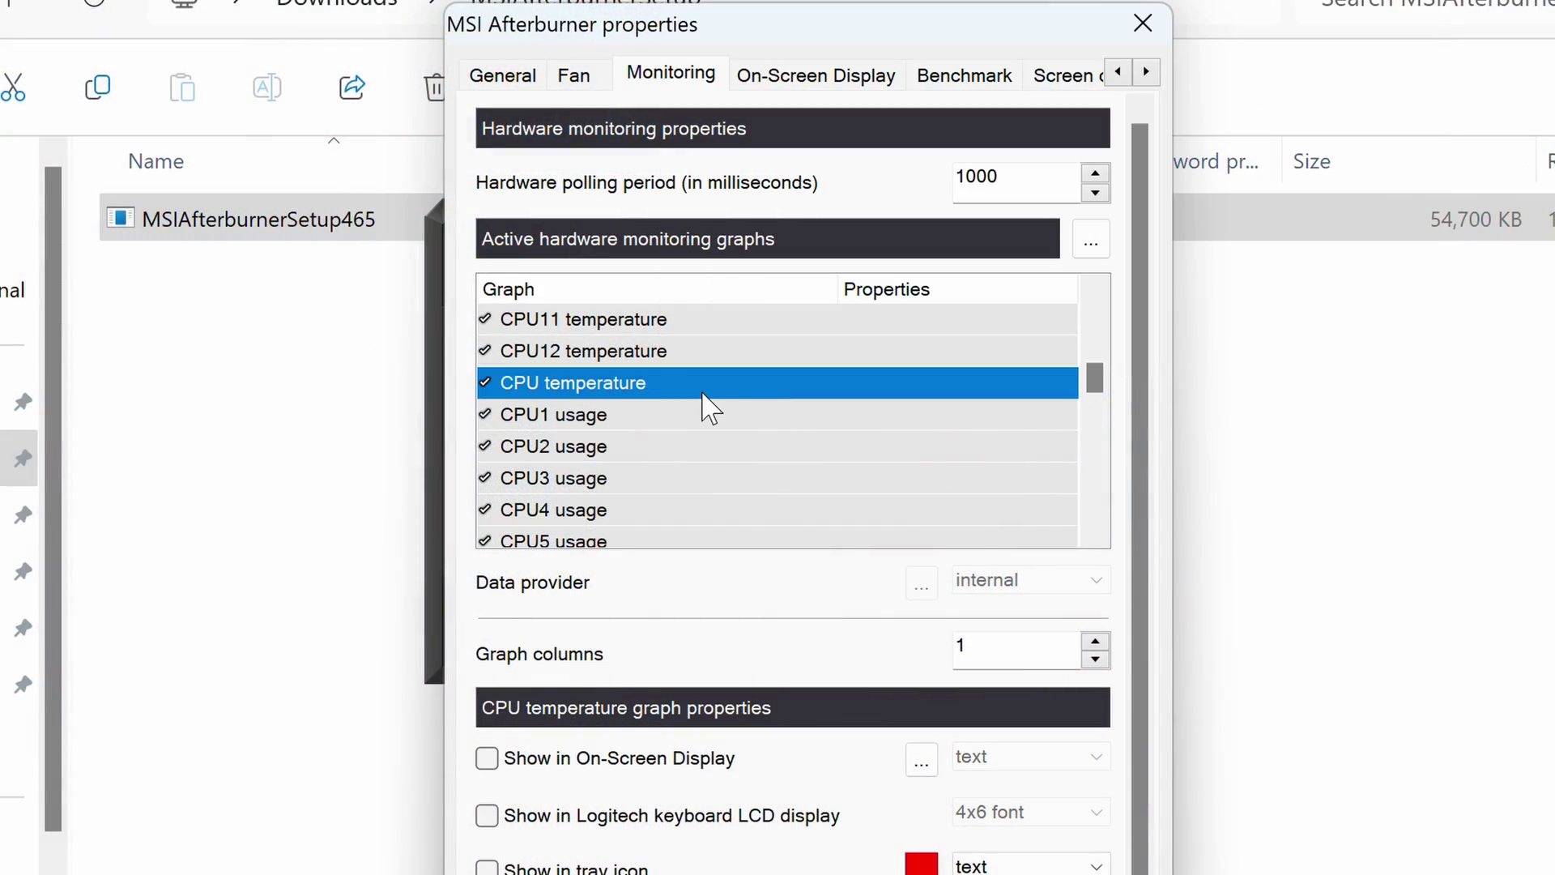
click(487, 758)
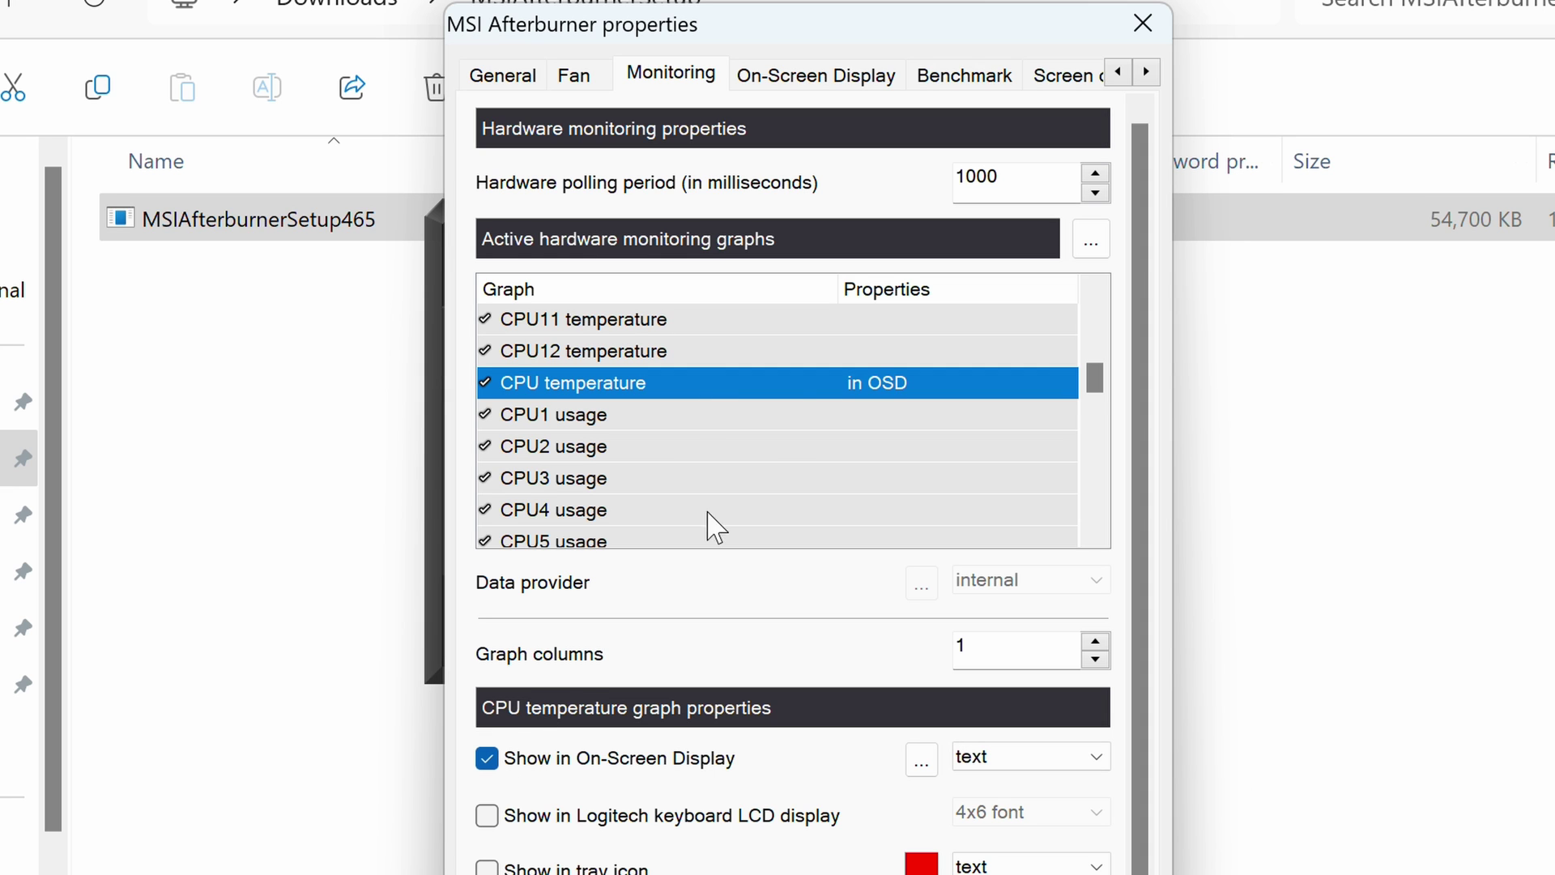
Activate the Framerate monitoring graph and show it in the On-Screen Display.
scroll(800, 411, down, 4)
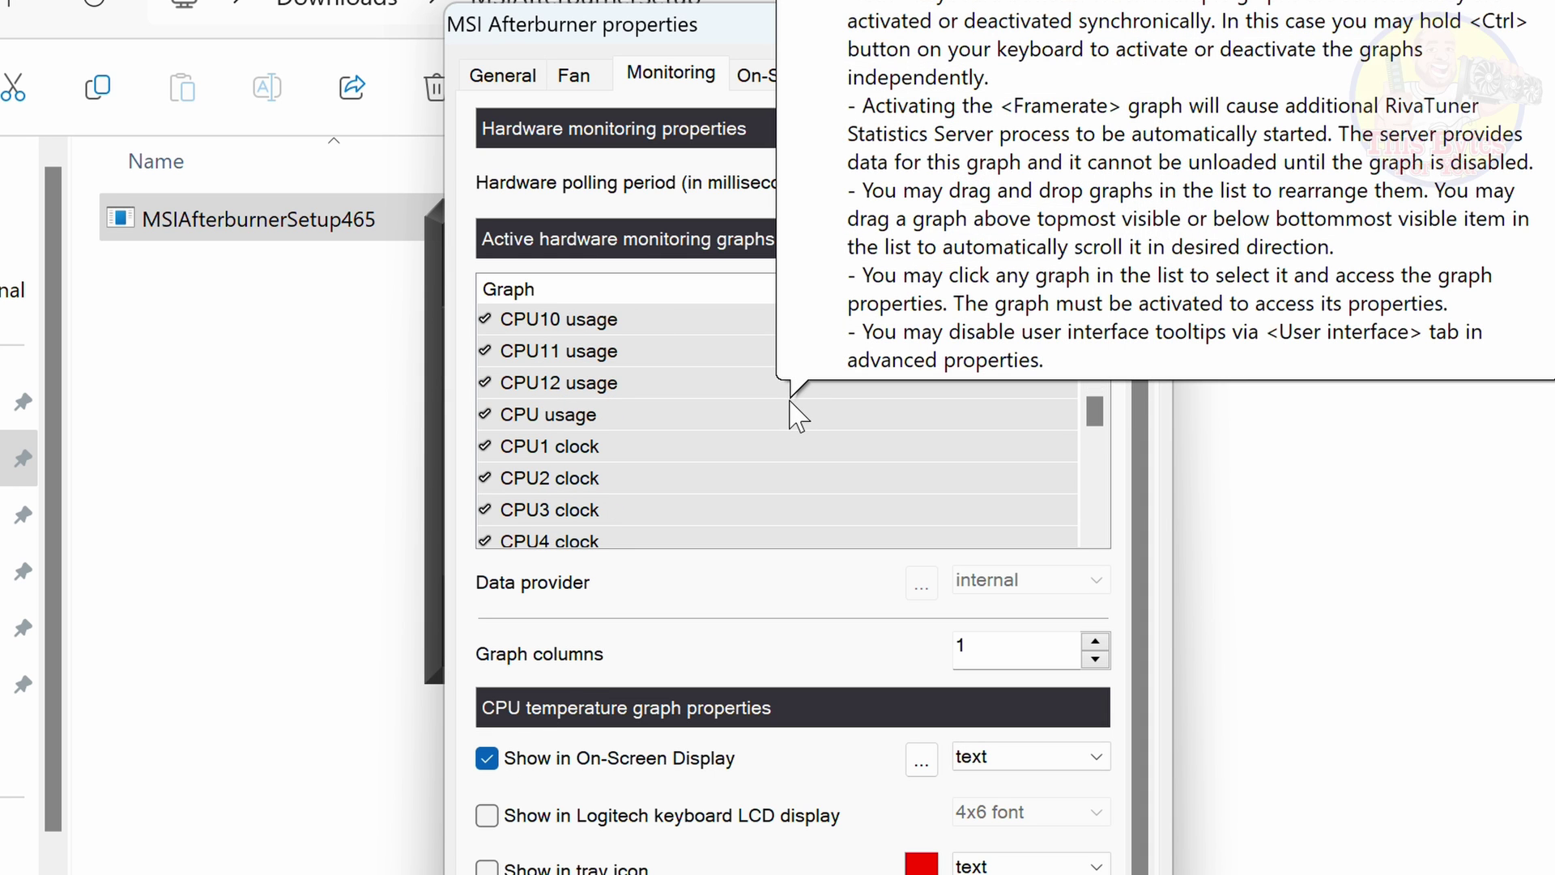
scroll(781, 425, down, 5)
scroll(770, 441, down, 5)
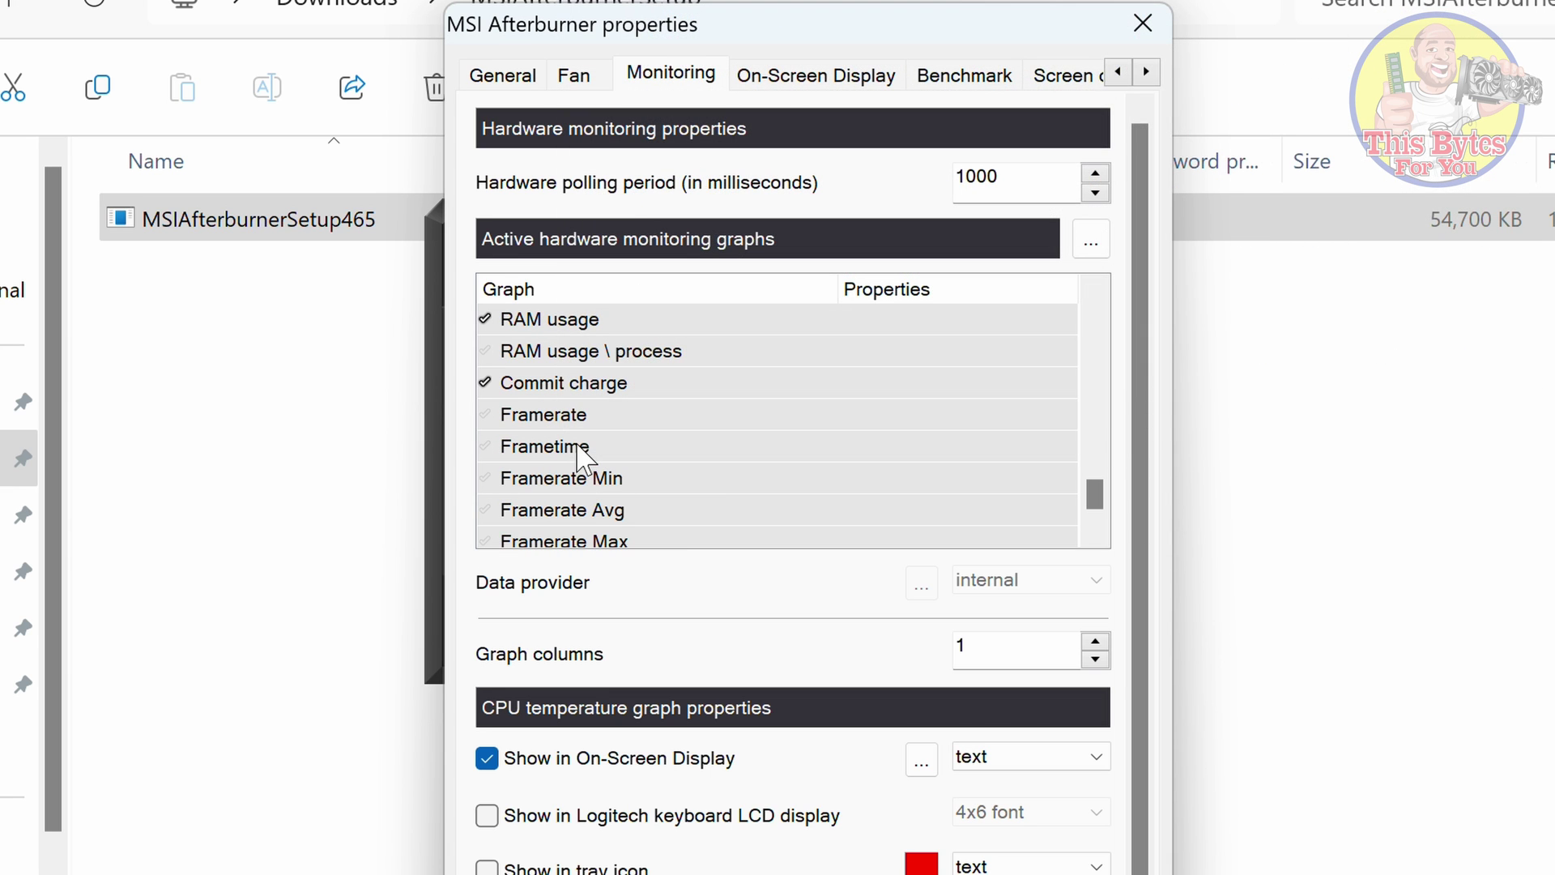
click(582, 416)
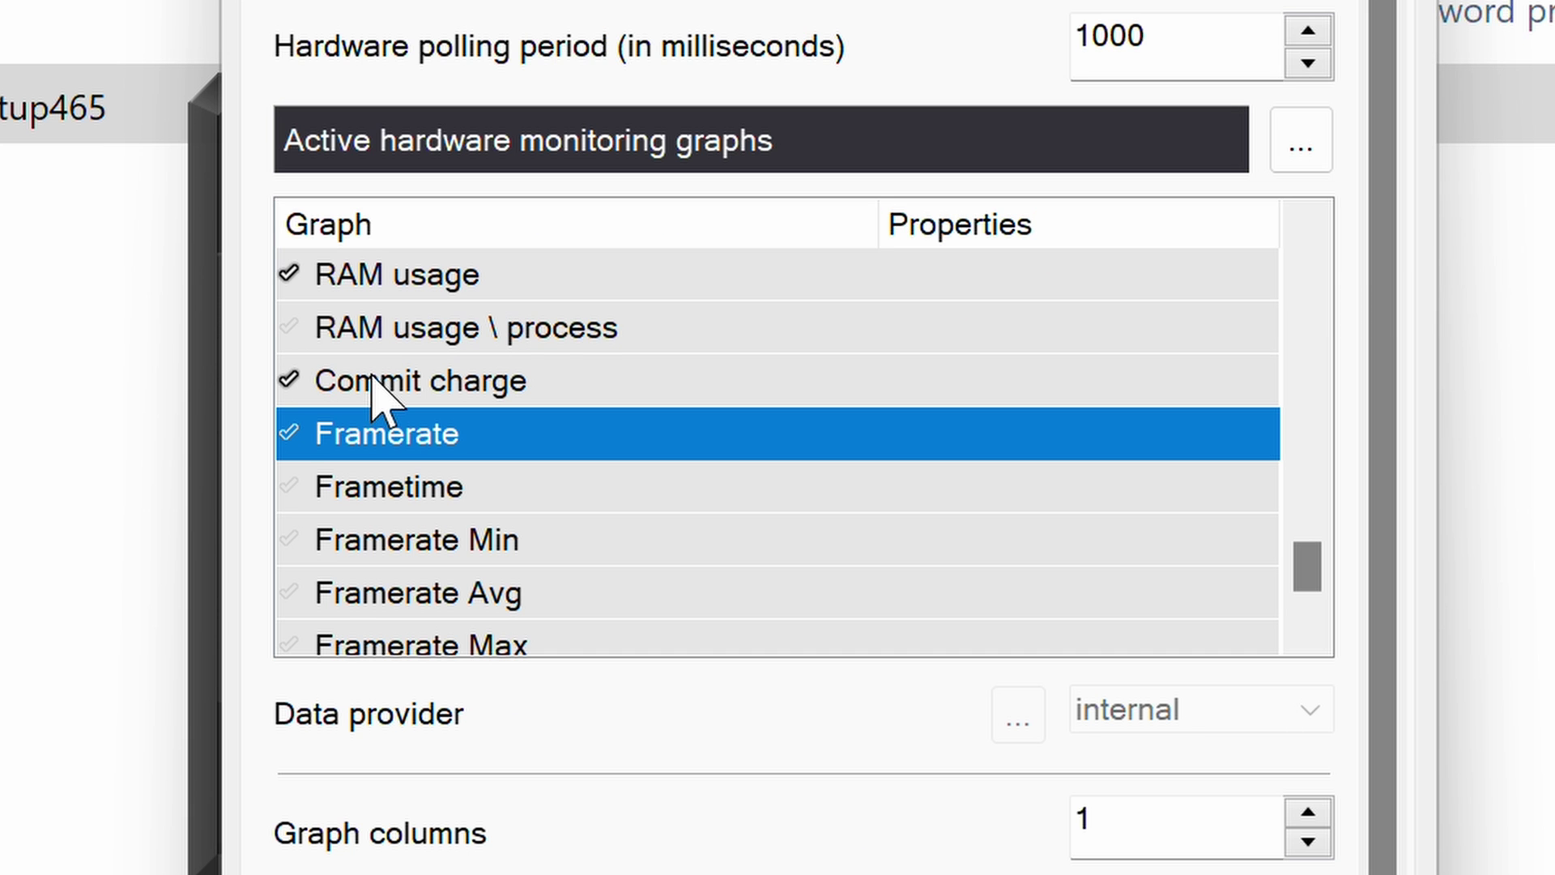
click(289, 435)
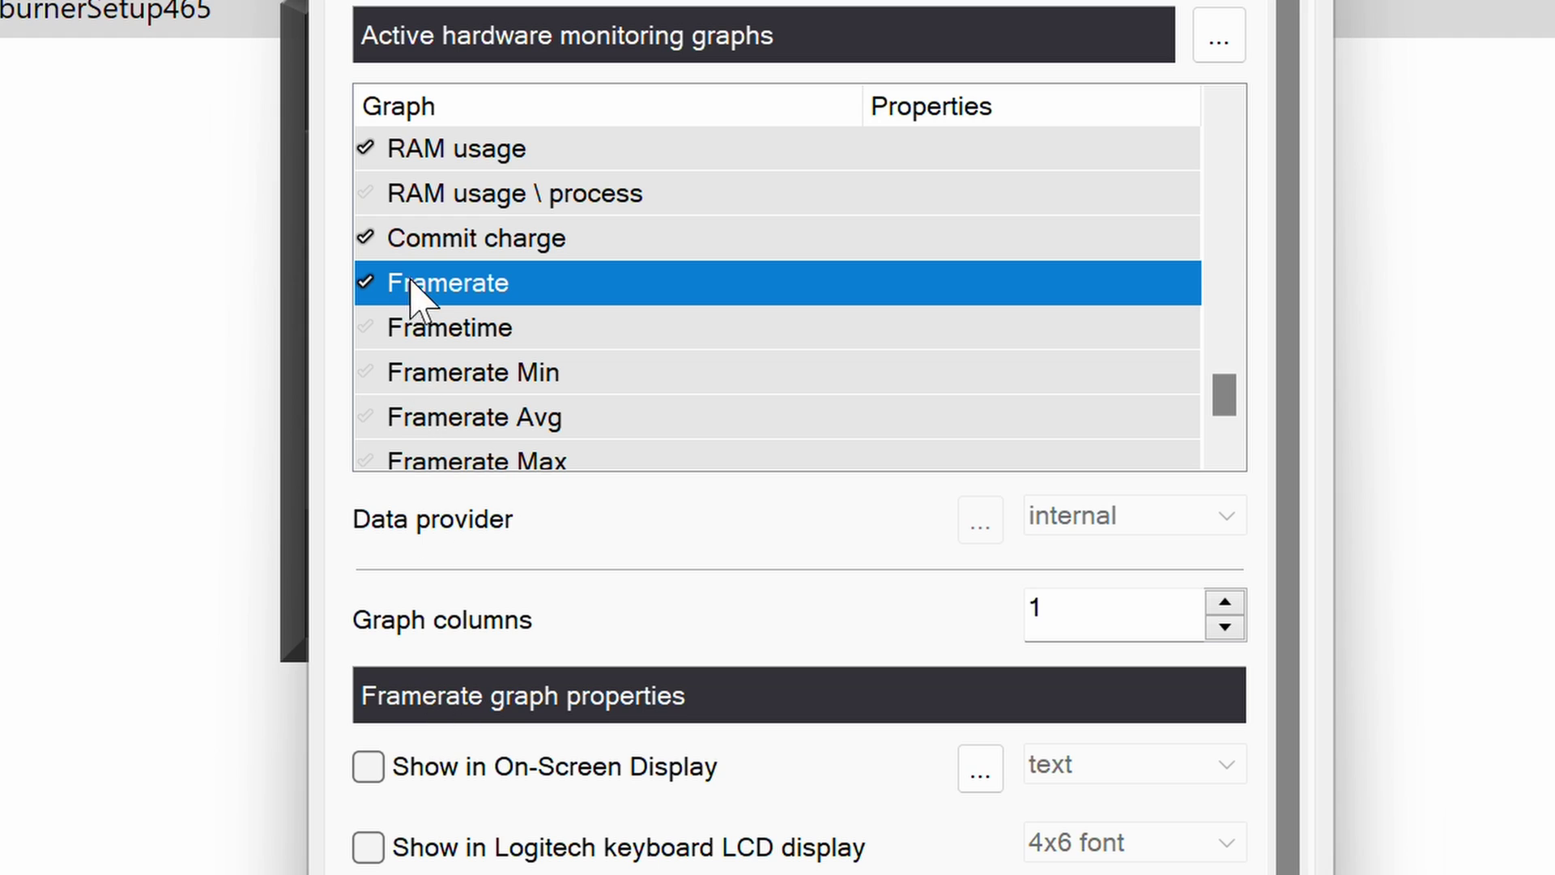
click(368, 766)
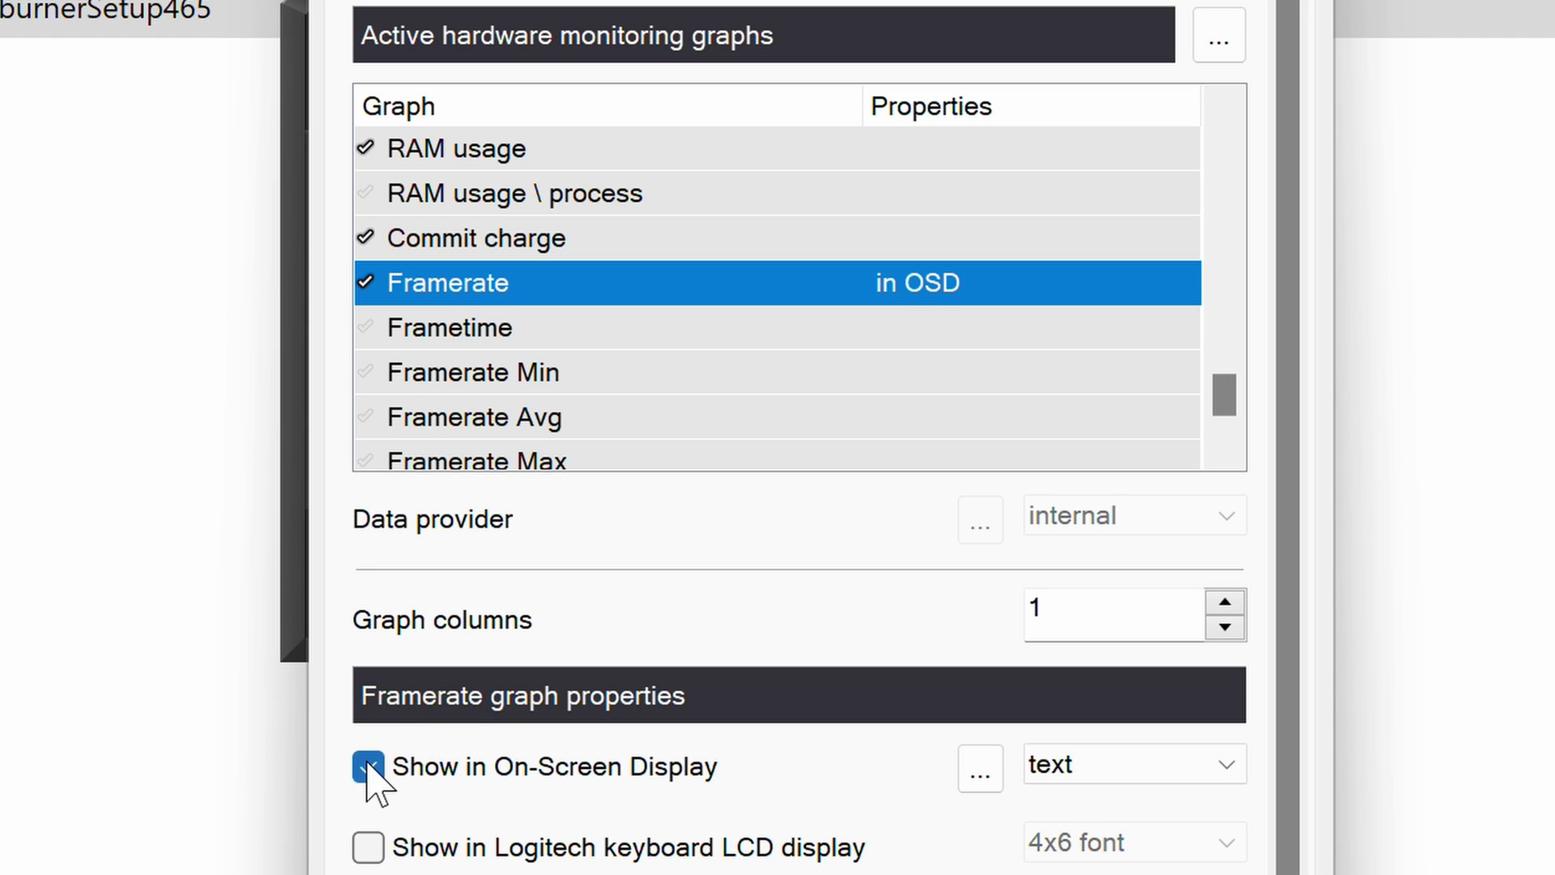
Activate the Framerate Avg graph and show it in the On-Screen Display.
click(465, 417)
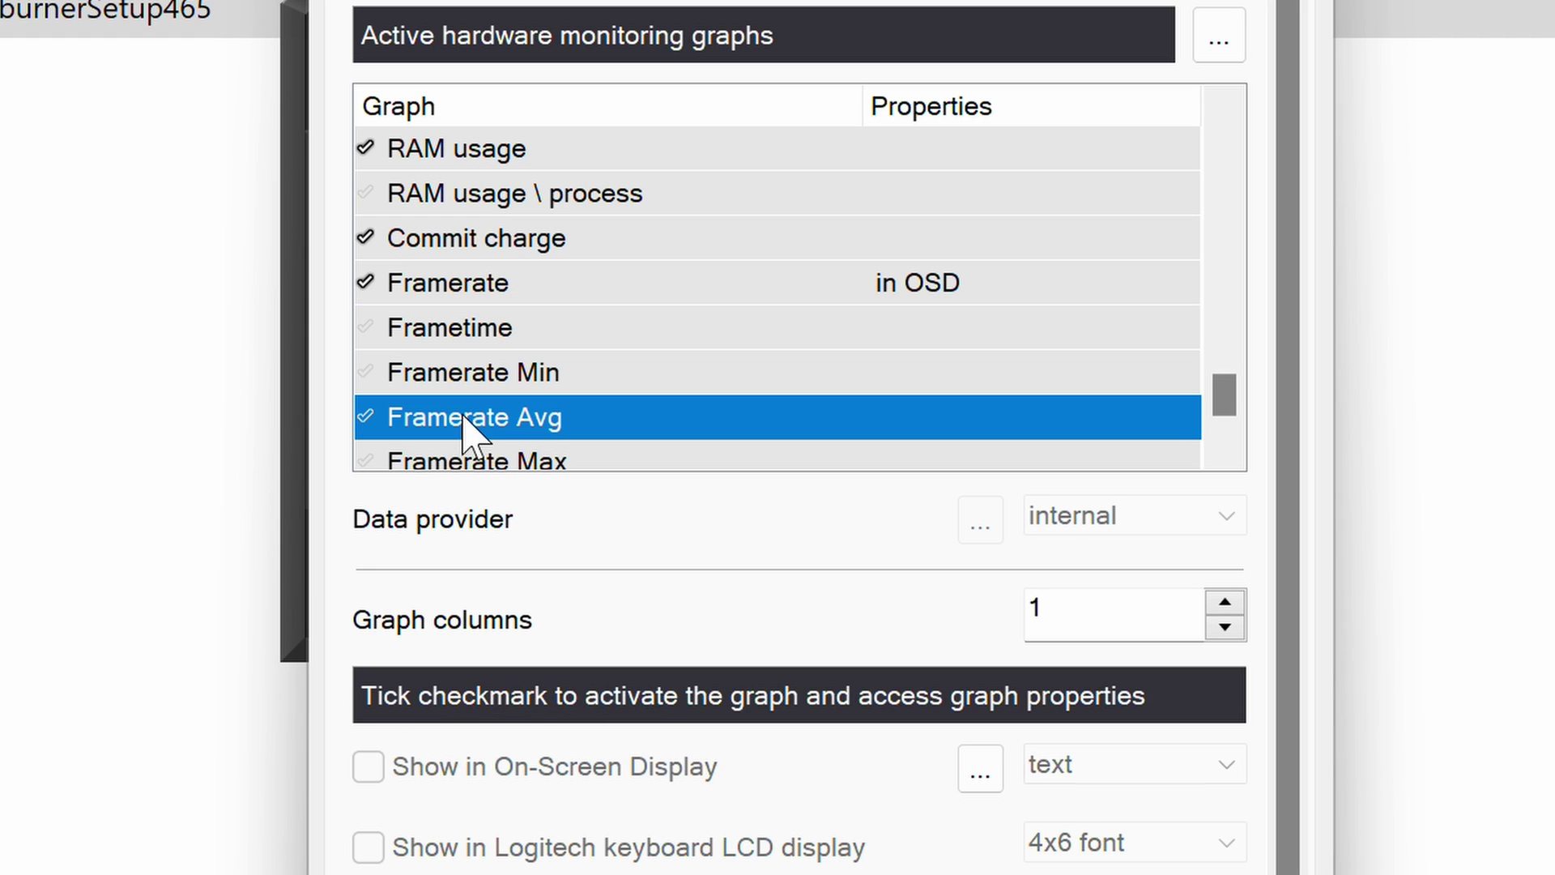
click(365, 417)
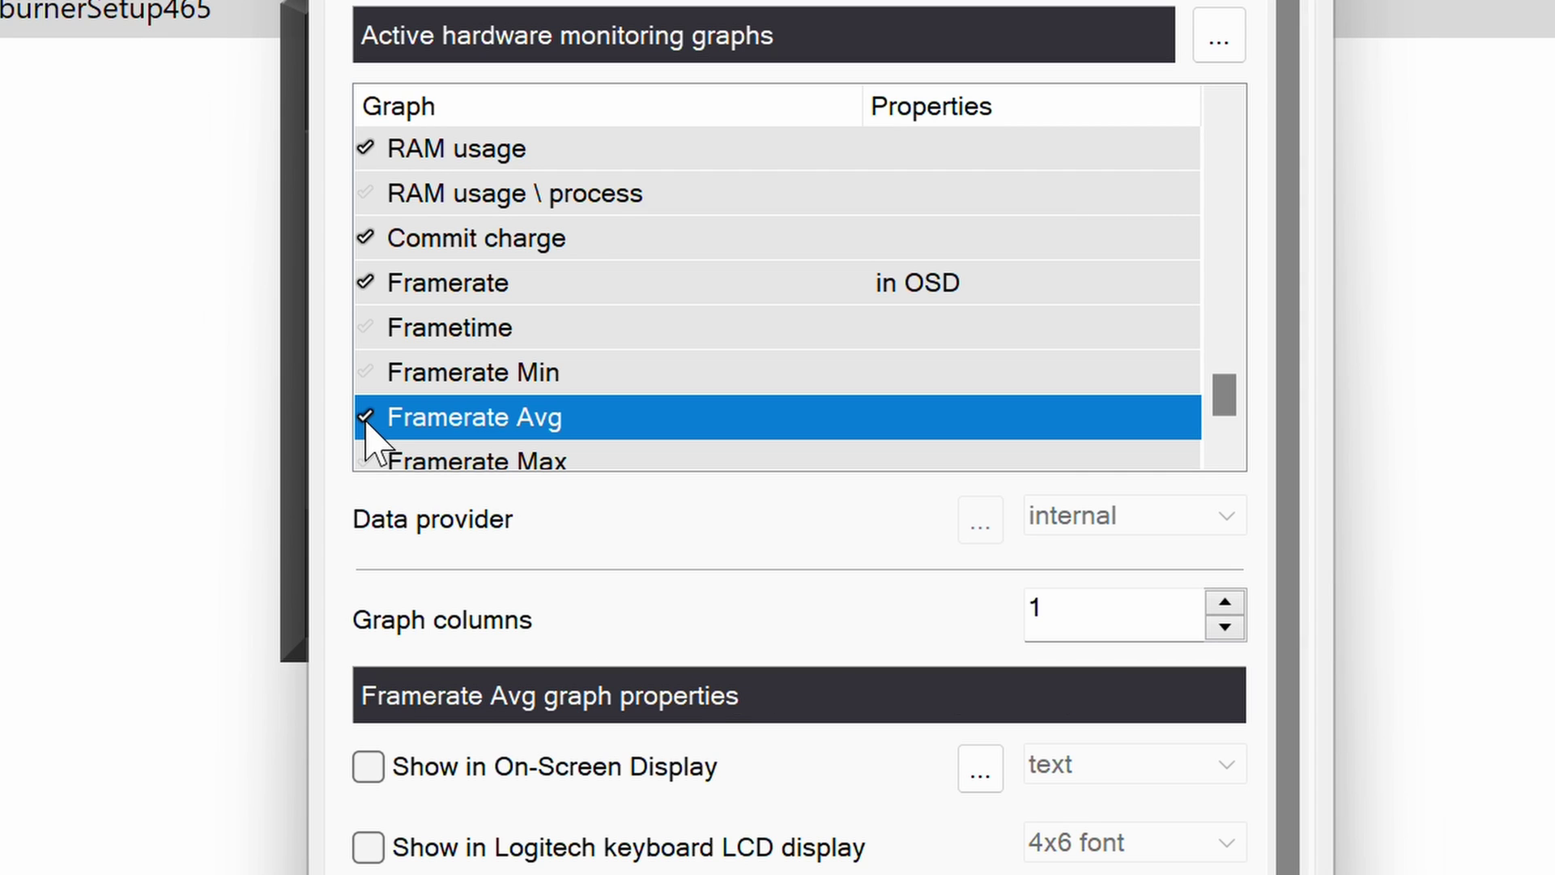
click(357, 771)
Activate the Framerate 1% Low graph, show it in the On-Screen Display, and apply and close the monitoring properties.
scroll(480, 430, down, 1)
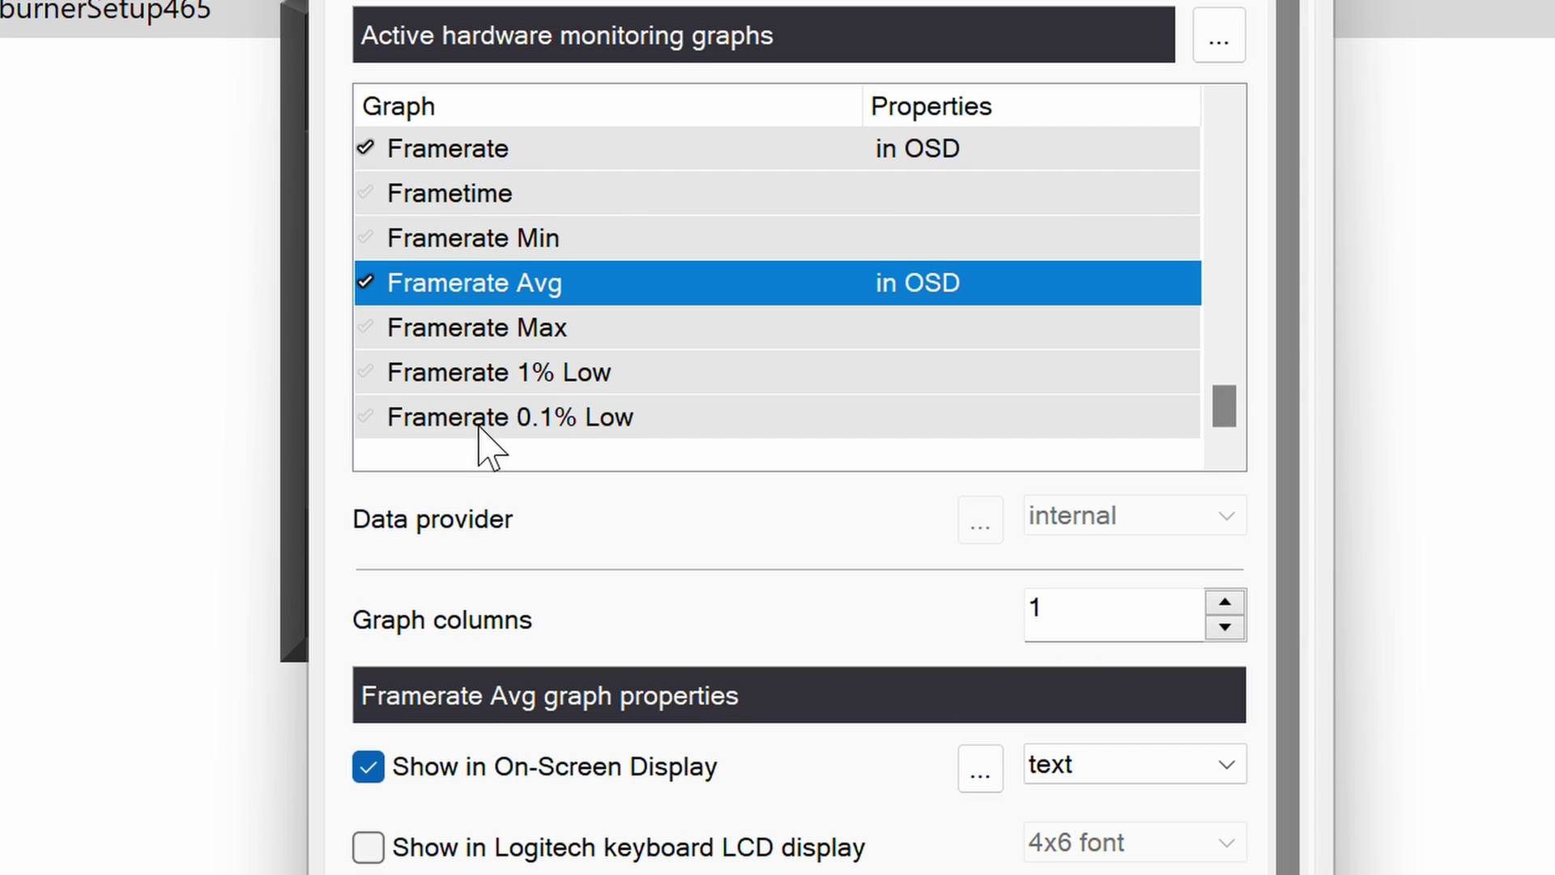
click(486, 373)
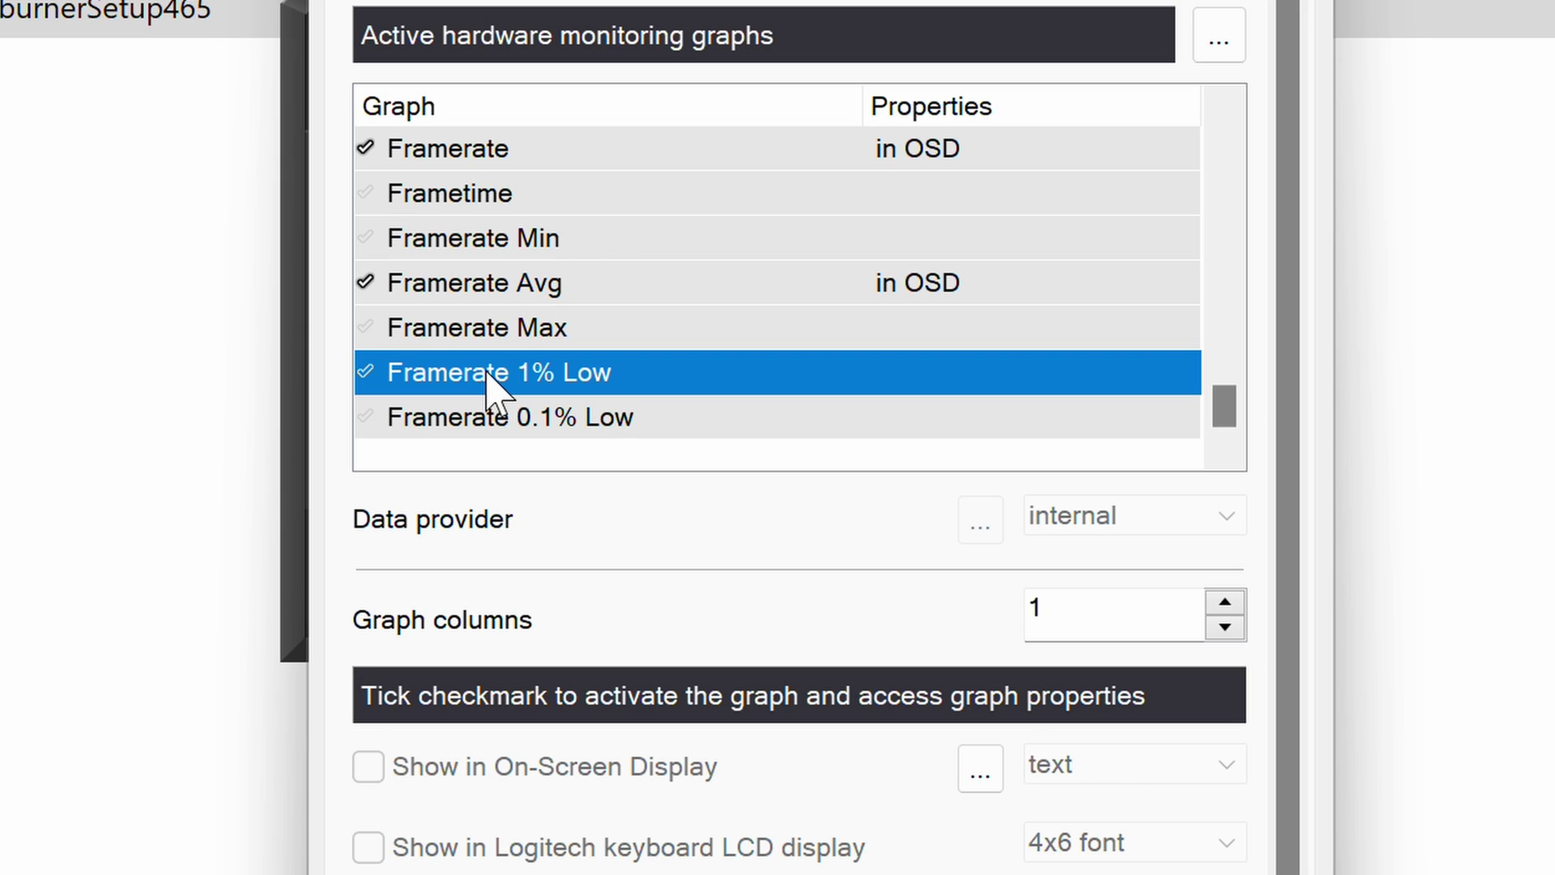
click(365, 374)
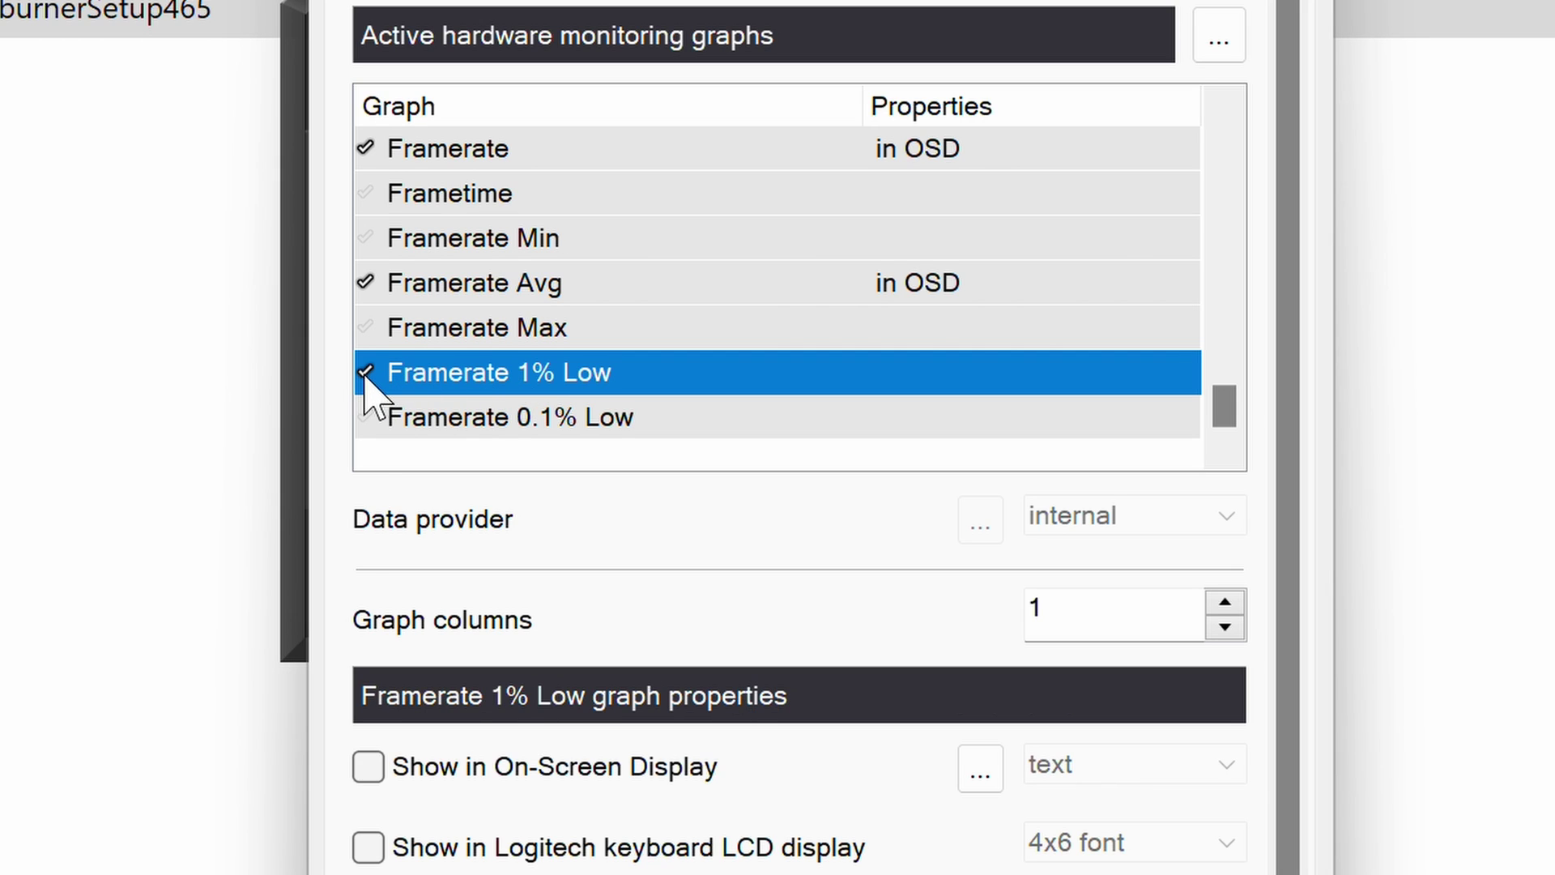
click(366, 766)
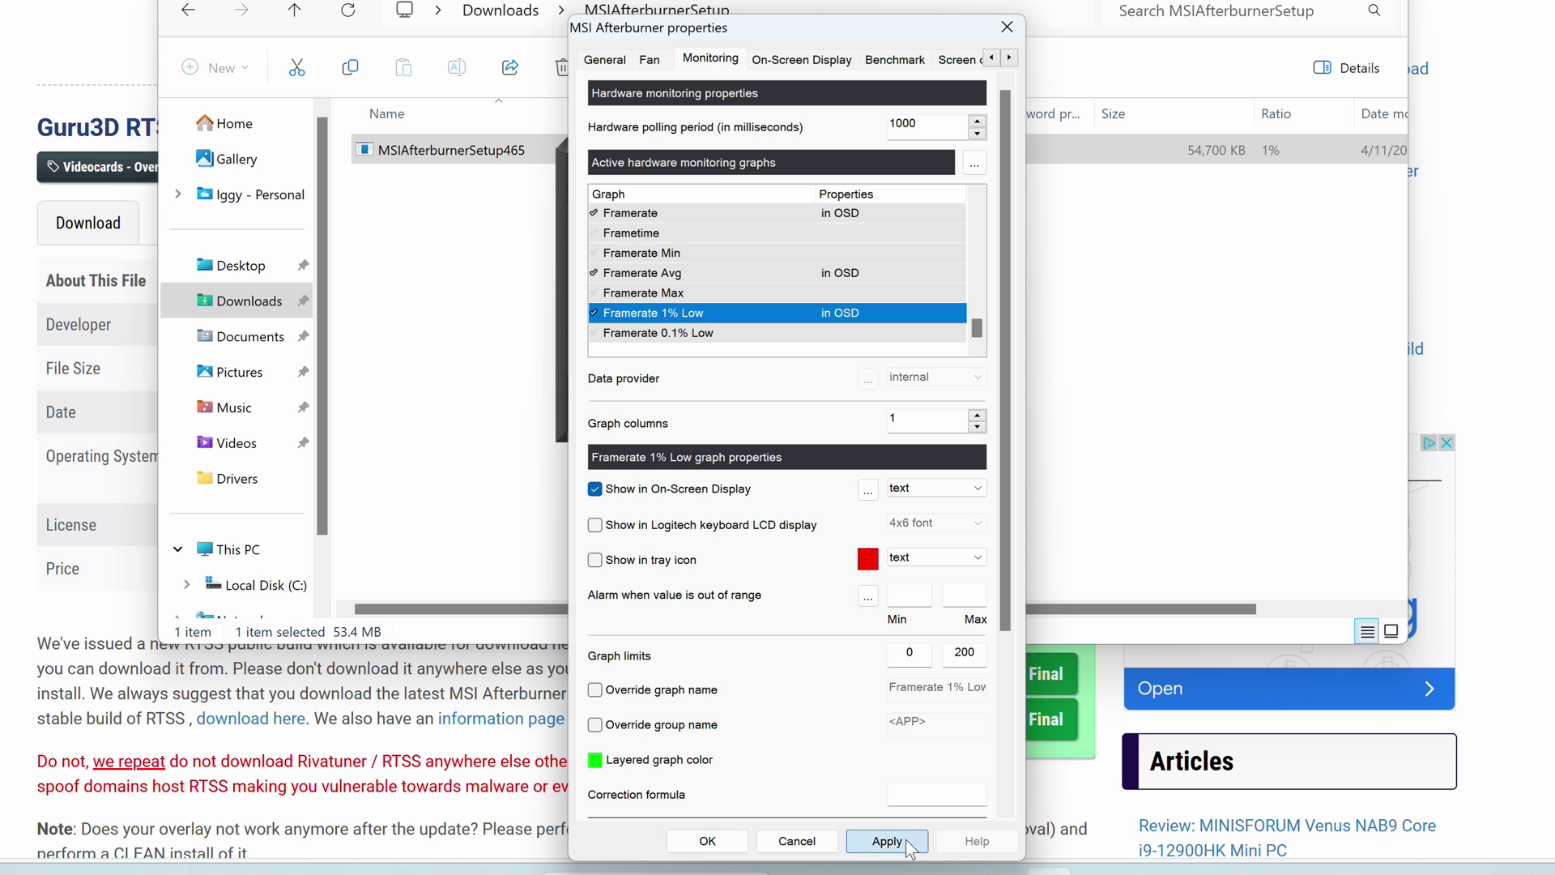
click(877, 842)
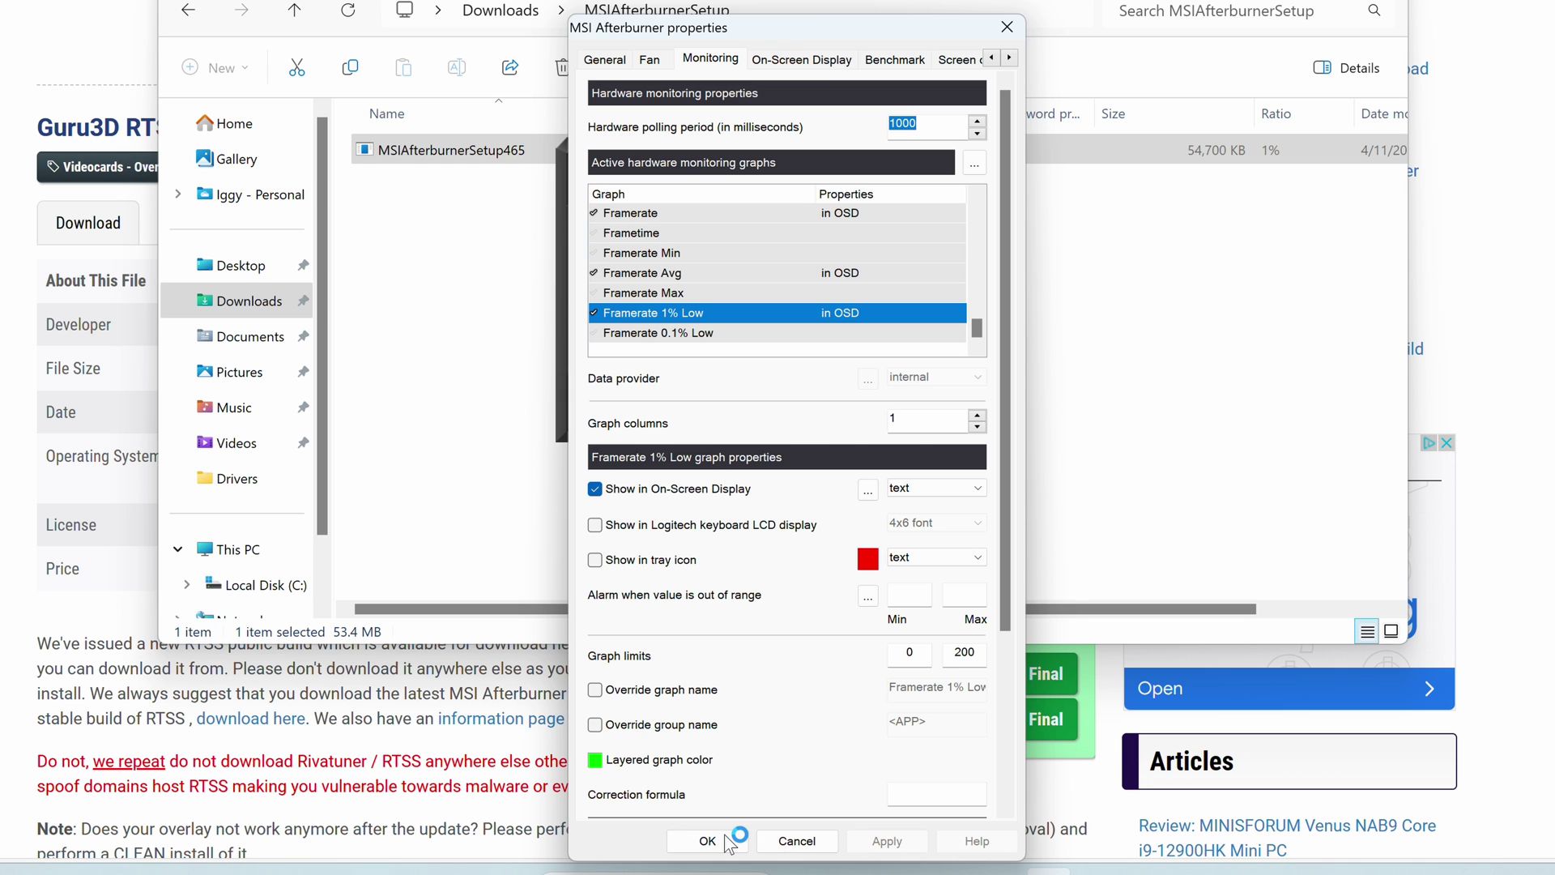
click(726, 843)
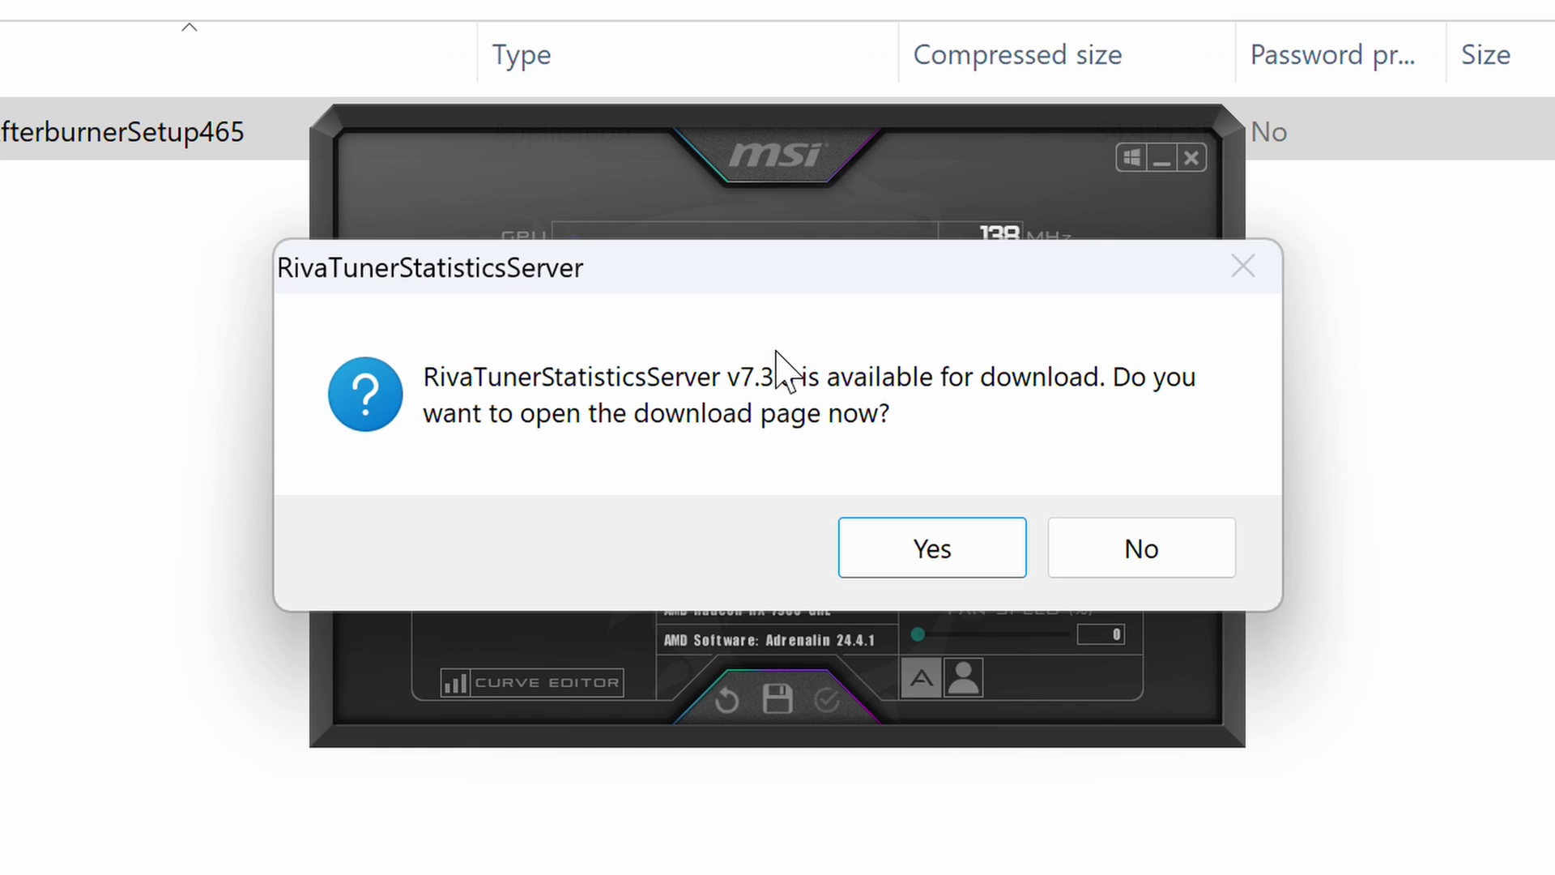
Download RivaTuner Statistics Server 7.3.6 Final from the offered Guru3D page and open the [Guru3D.com]-RTSS.zip archive.
click(918, 544)
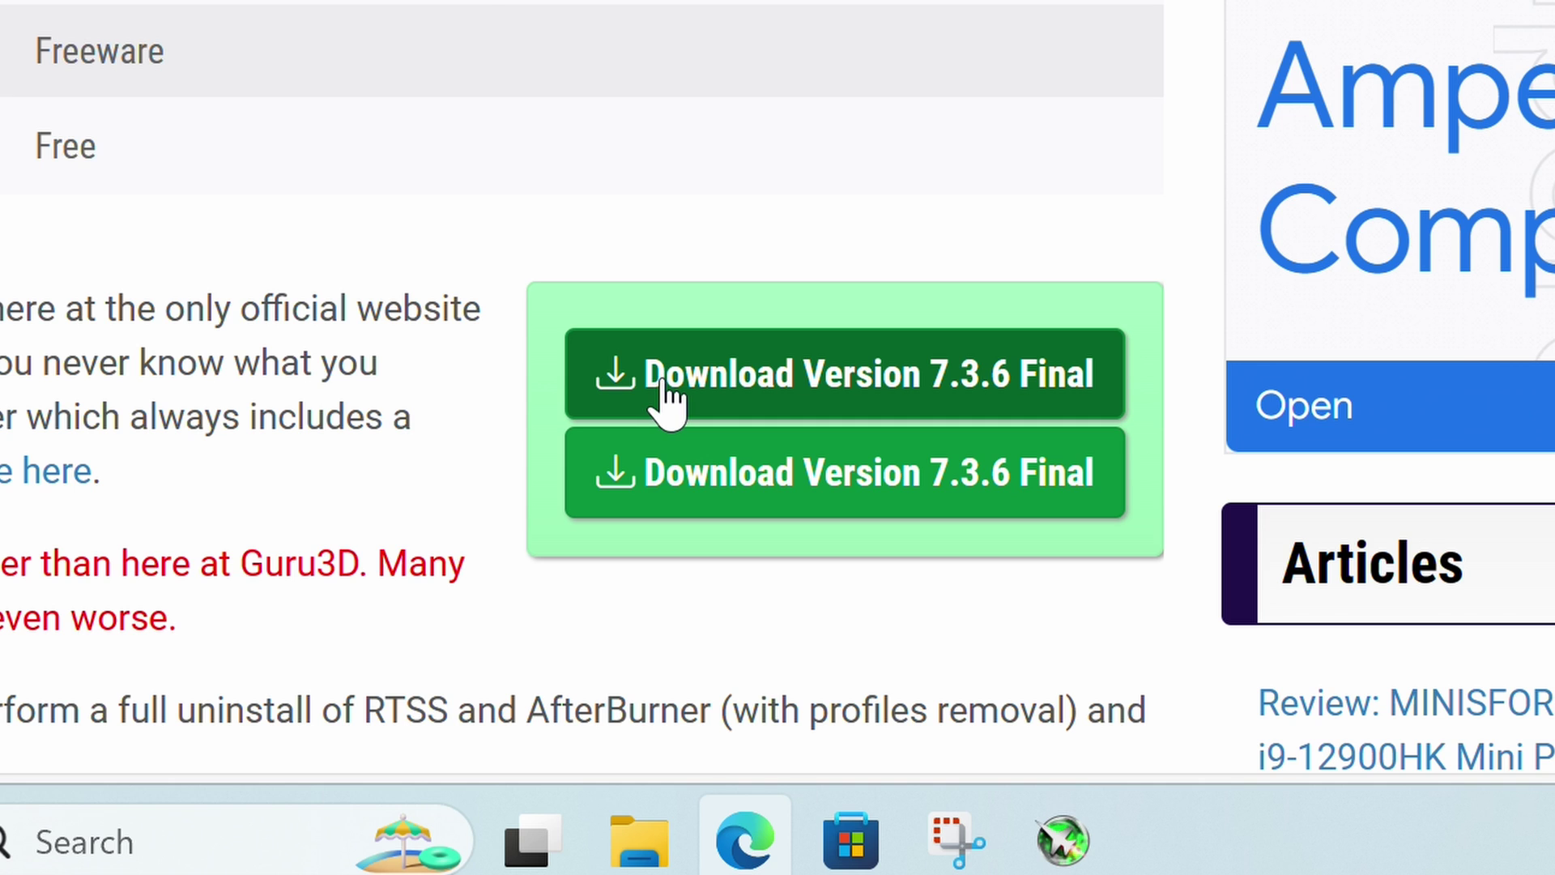
click(666, 385)
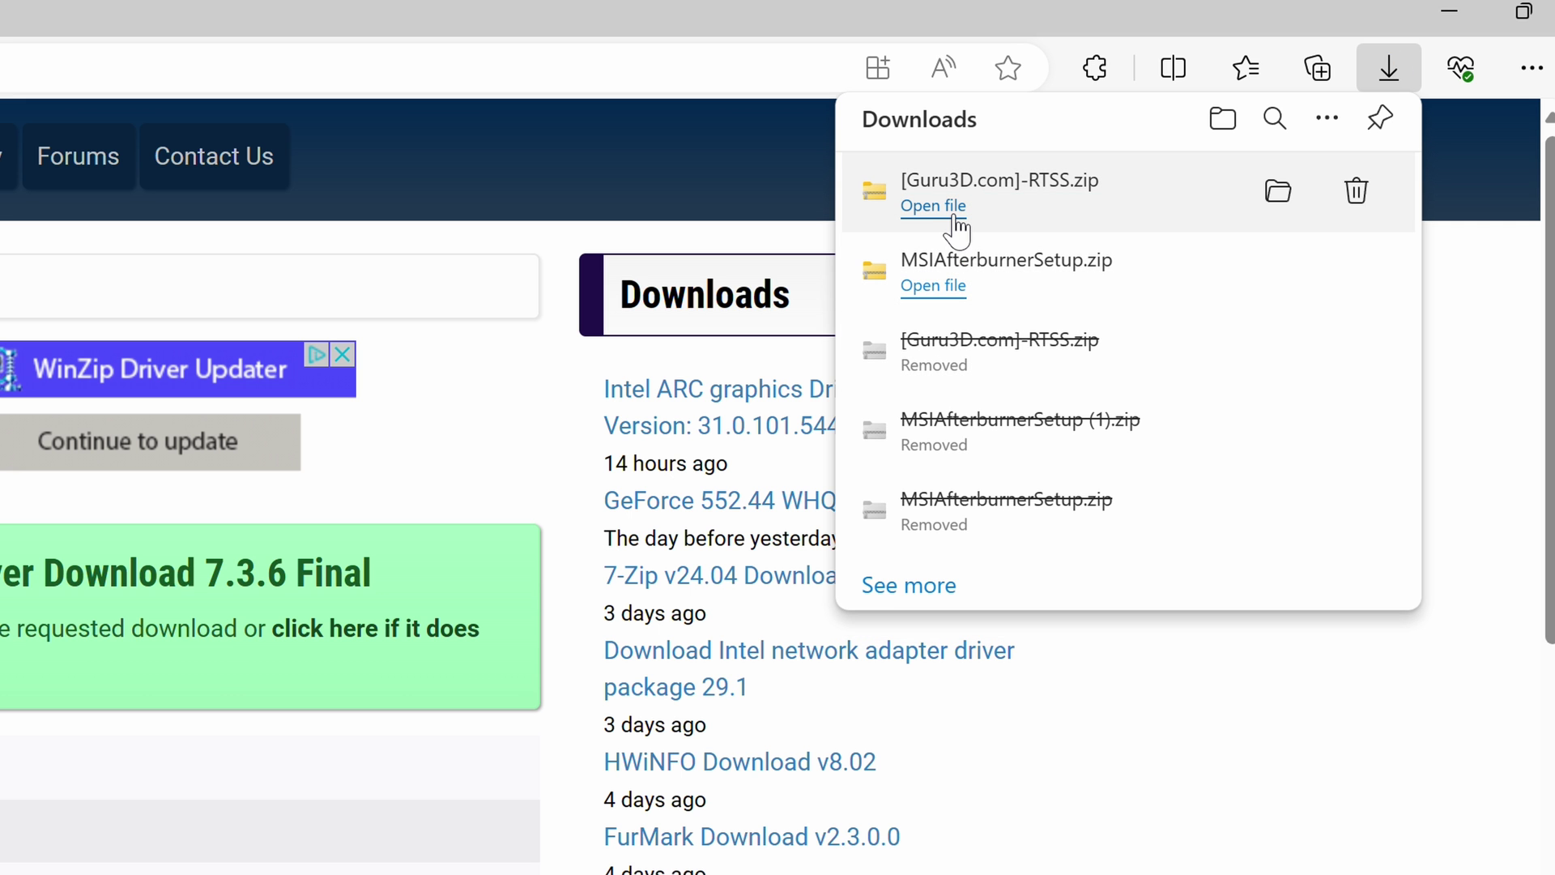
click(954, 215)
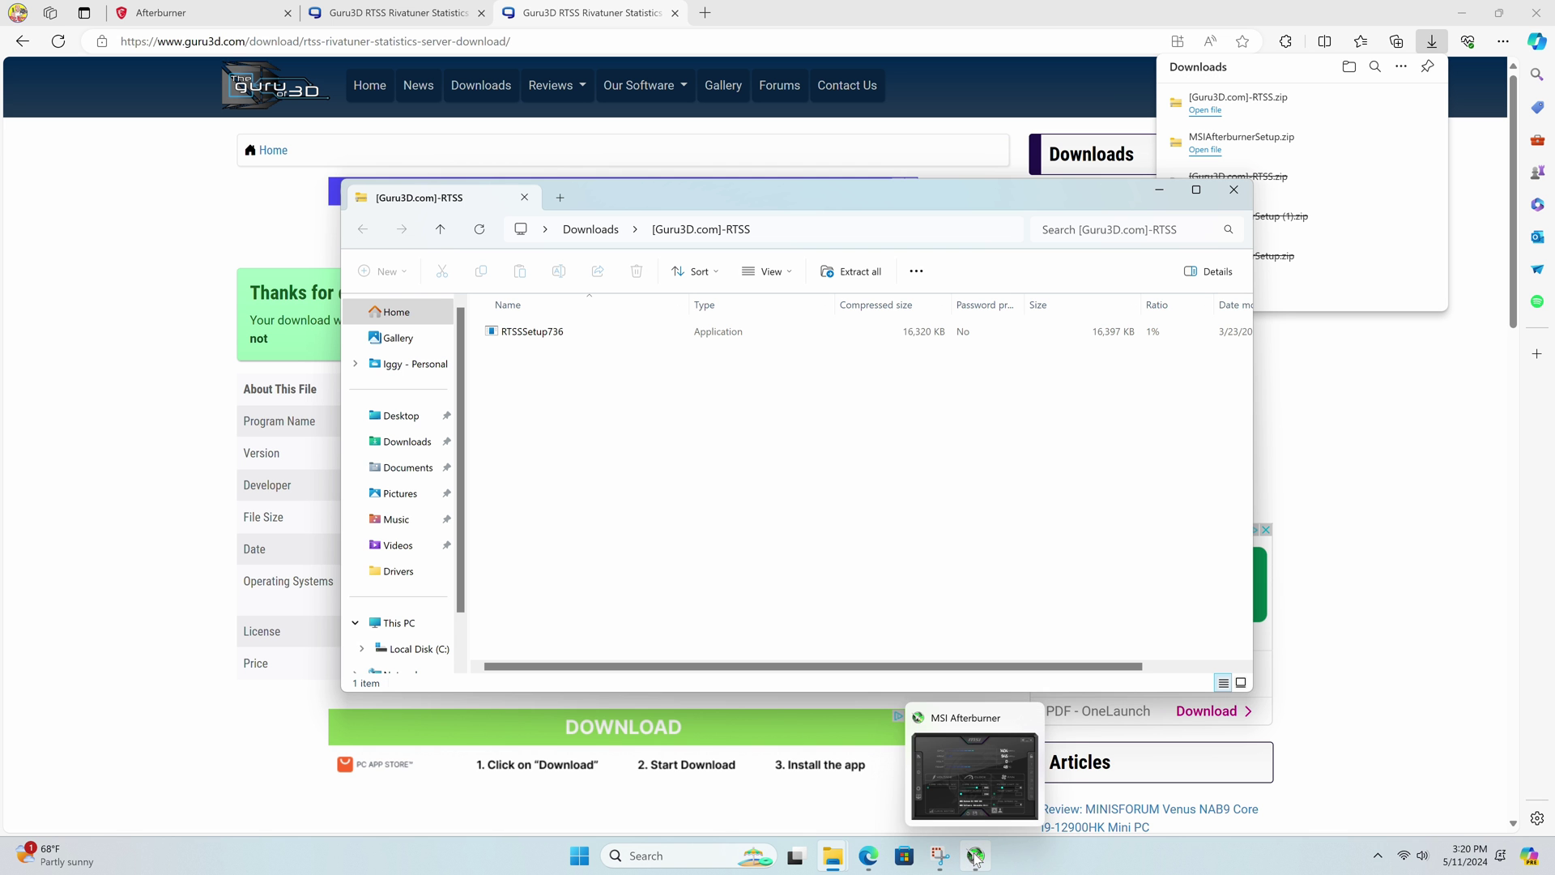
Close MSI Afterburner and check the hidden system tray icons for anything still running.
click(976, 857)
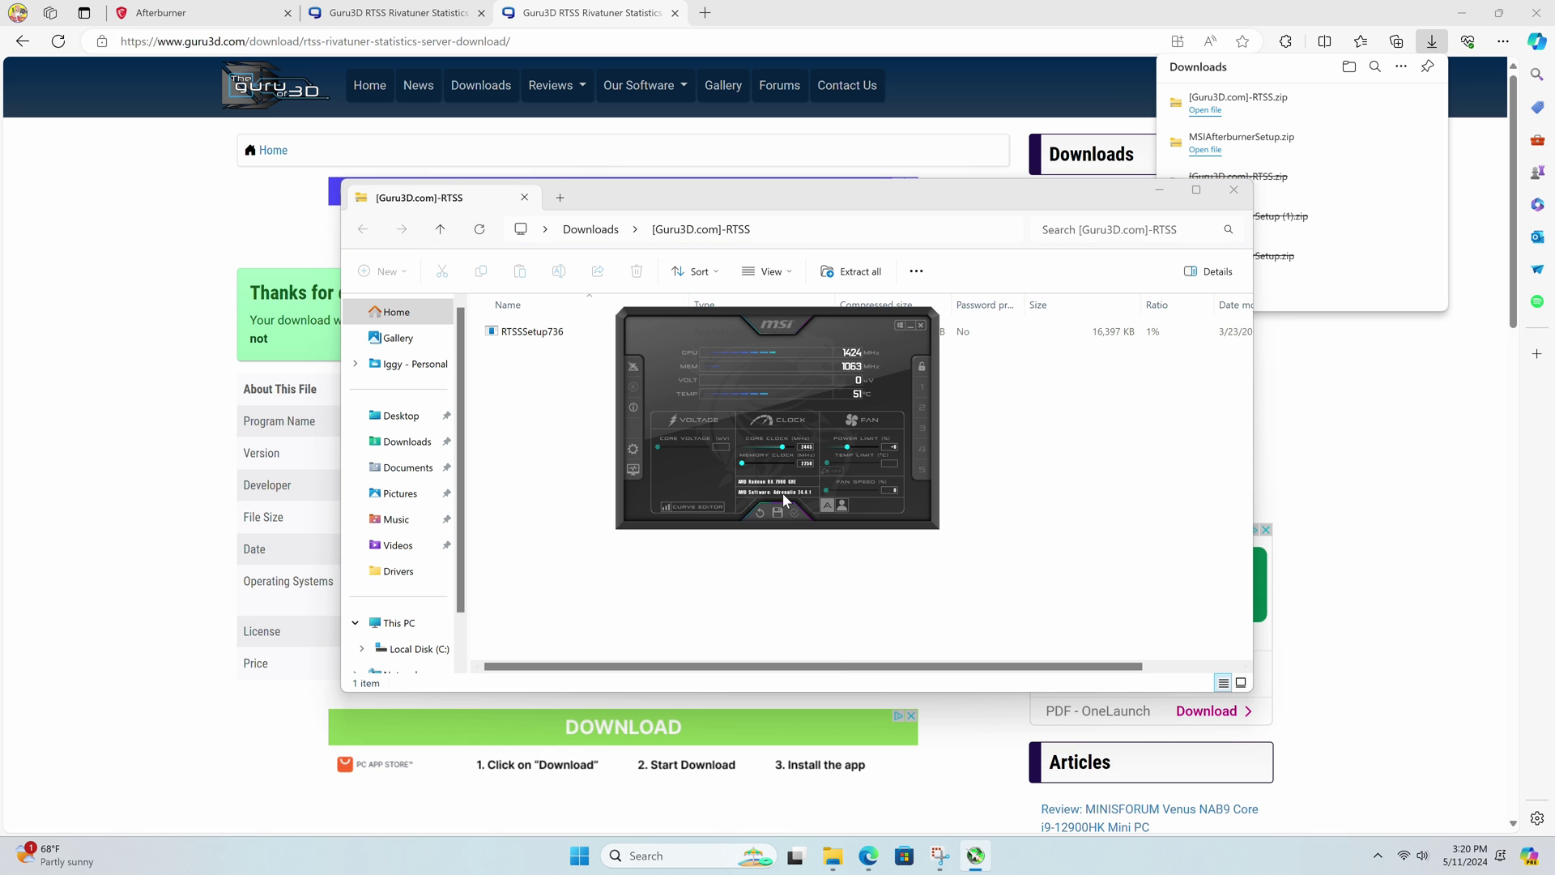
click(920, 325)
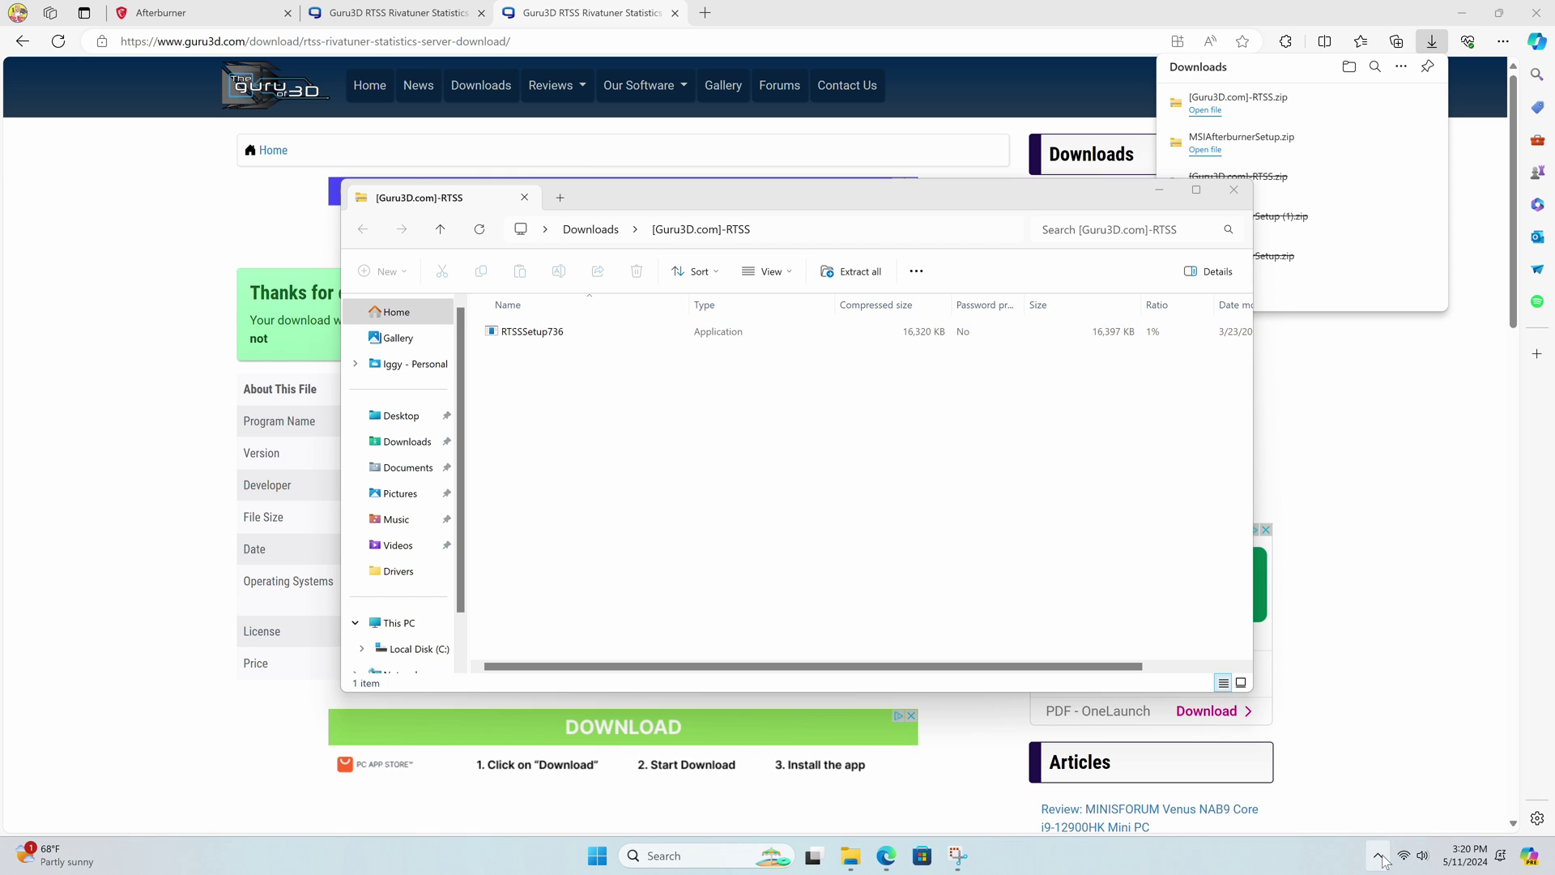
click(1379, 855)
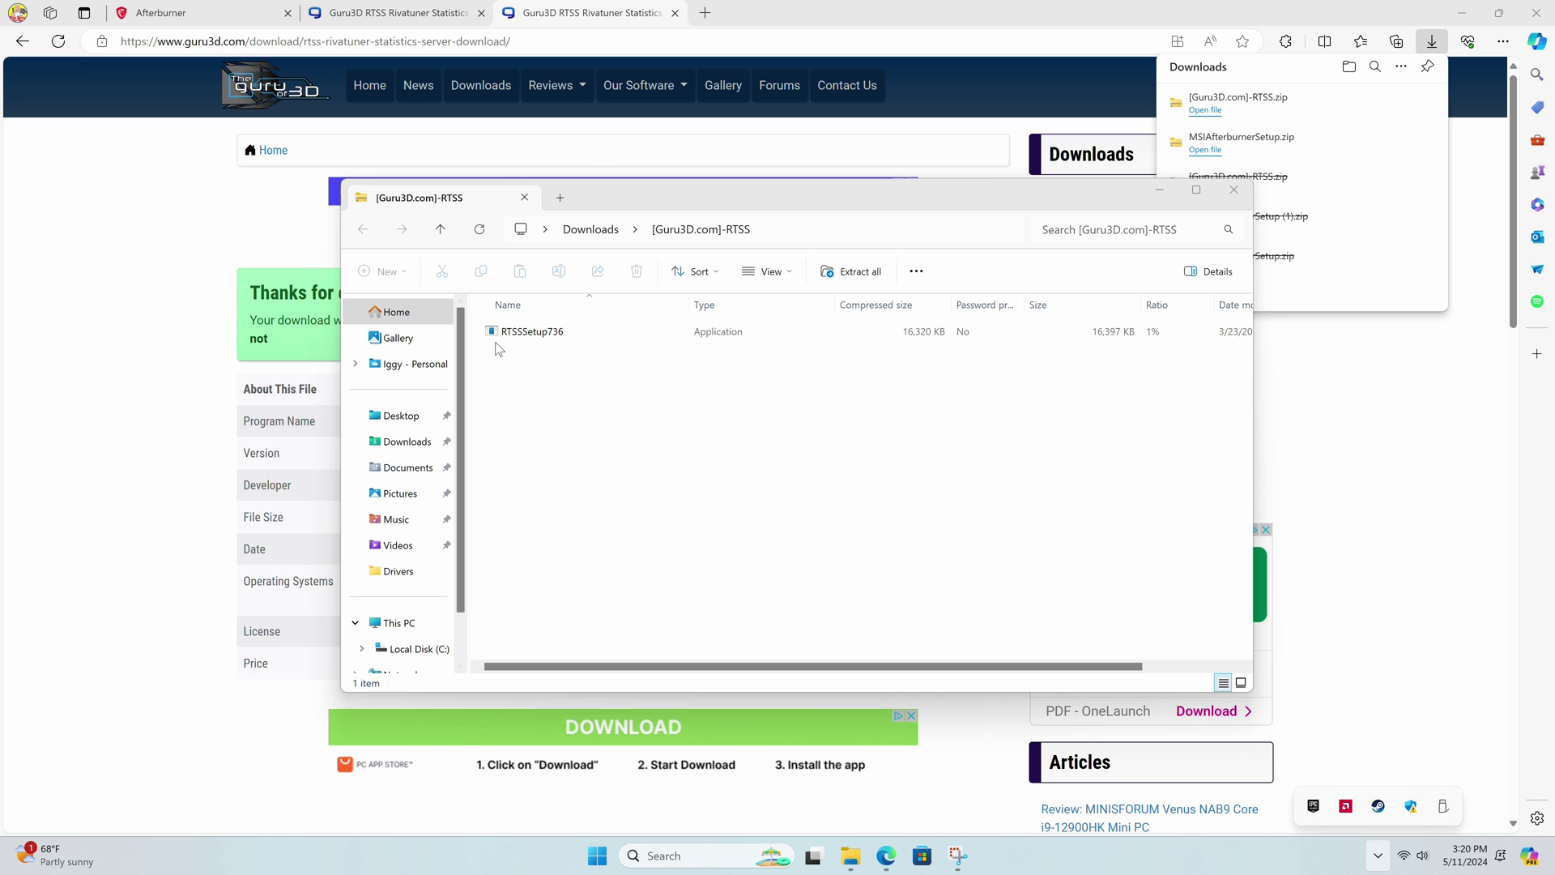
Install RivaTuner Statistics Server with RTSSSetup736 in English, accepting the license agreement and keeping the default destination folder.
double_click(497, 337)
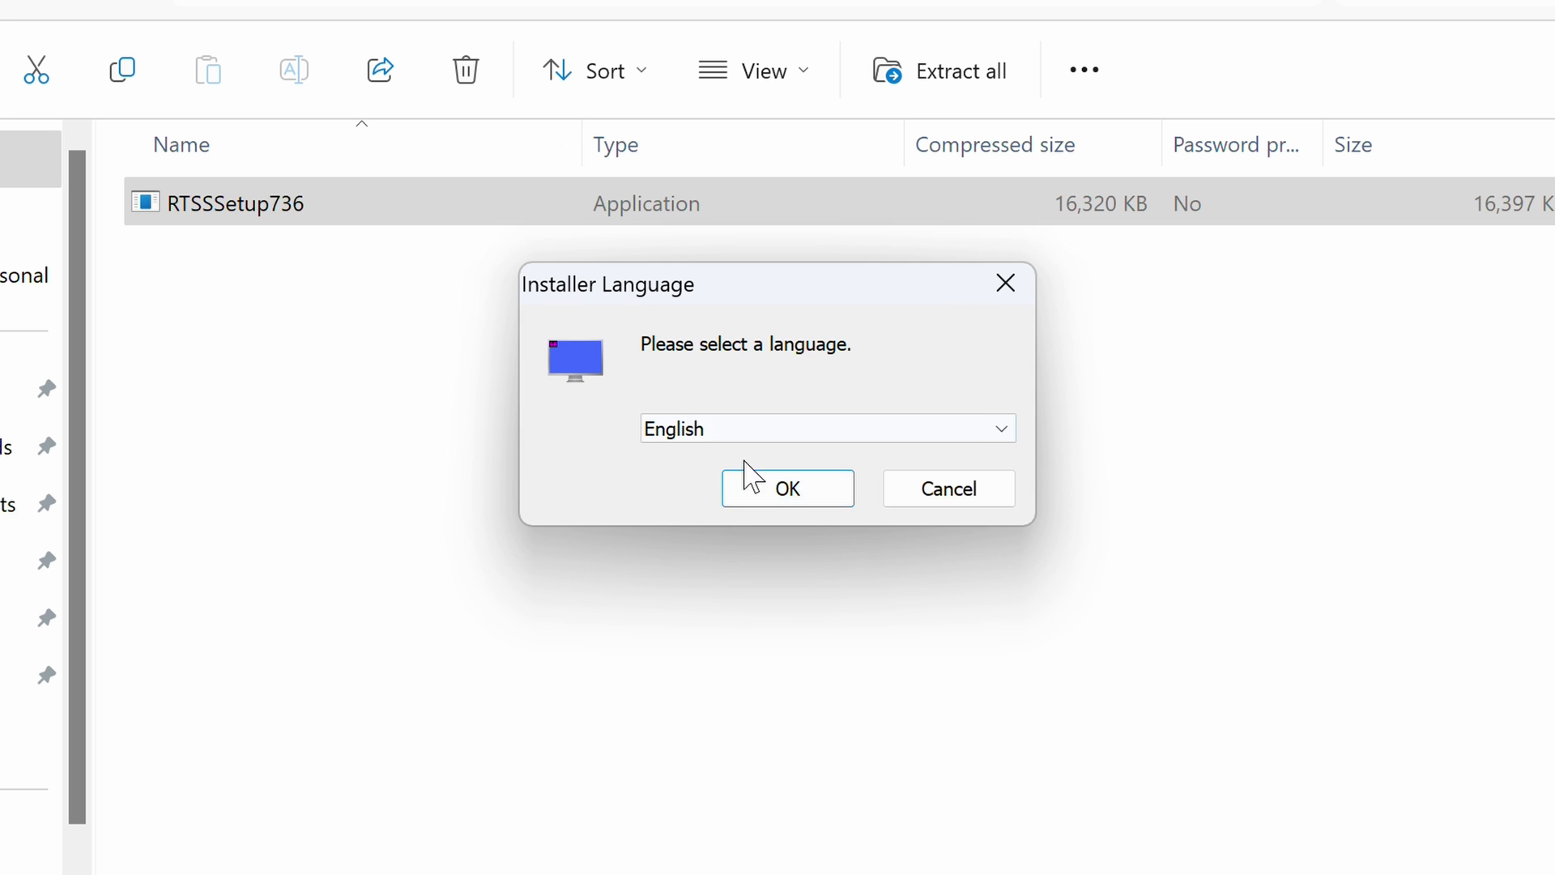
click(781, 469)
click(978, 684)
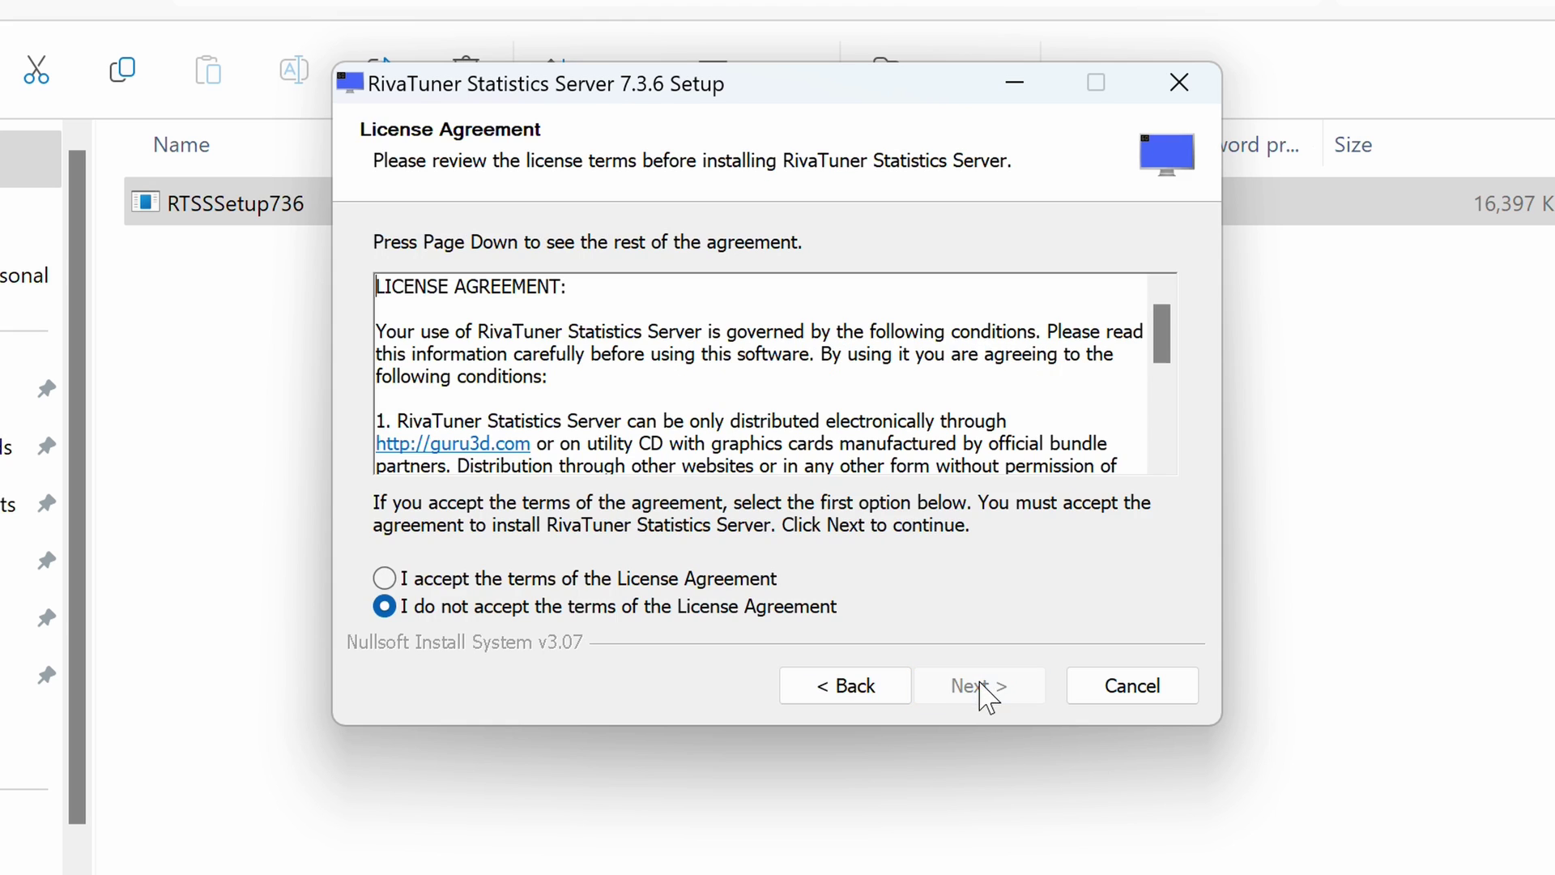
click(615, 577)
click(975, 685)
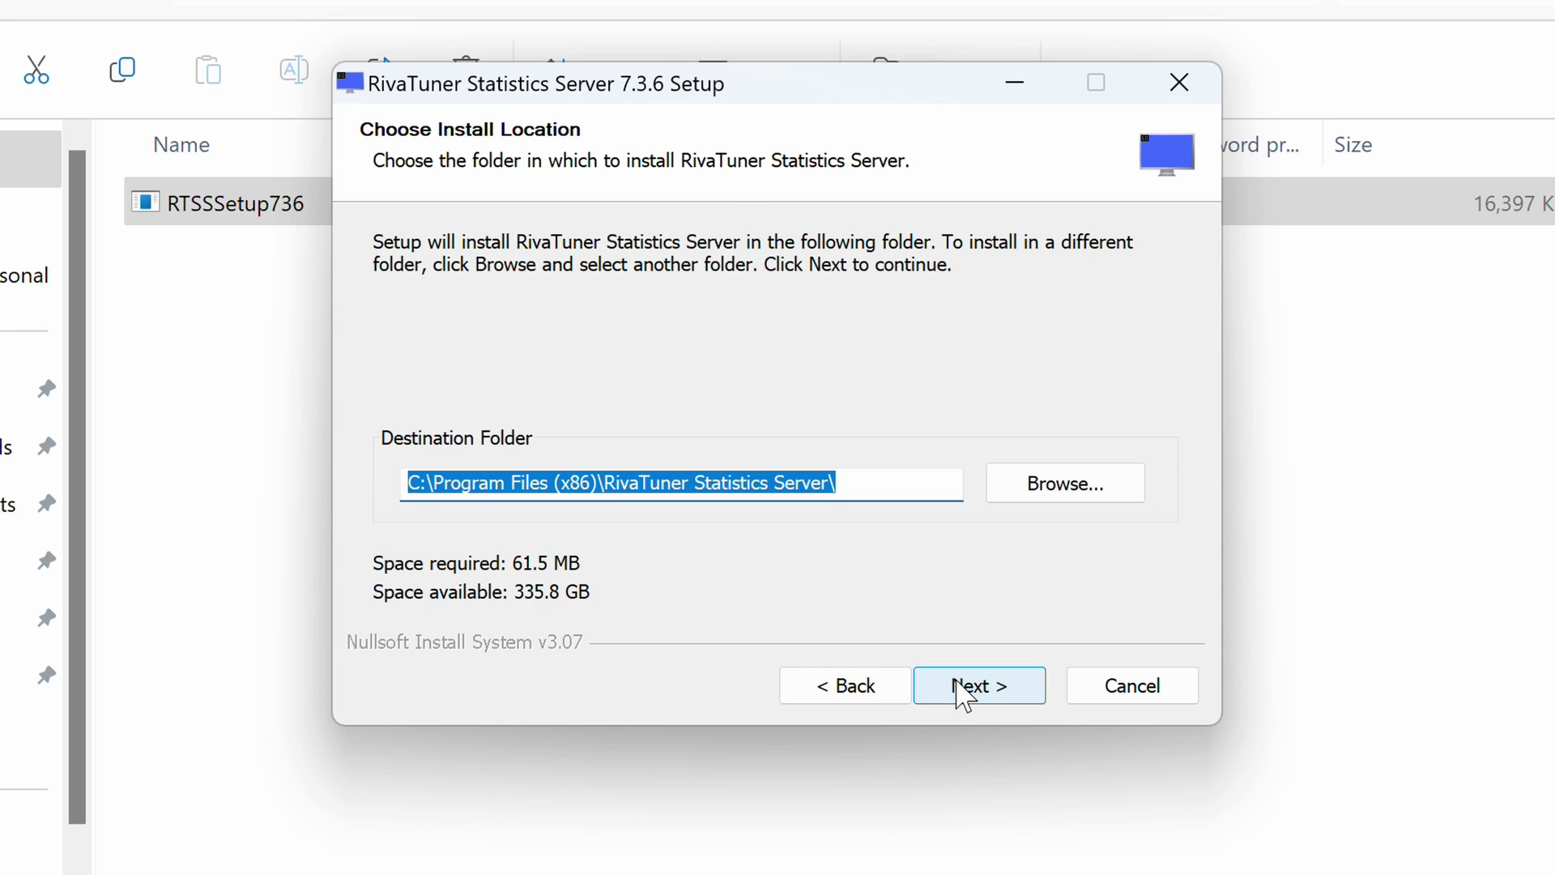
click(975, 684)
click(962, 690)
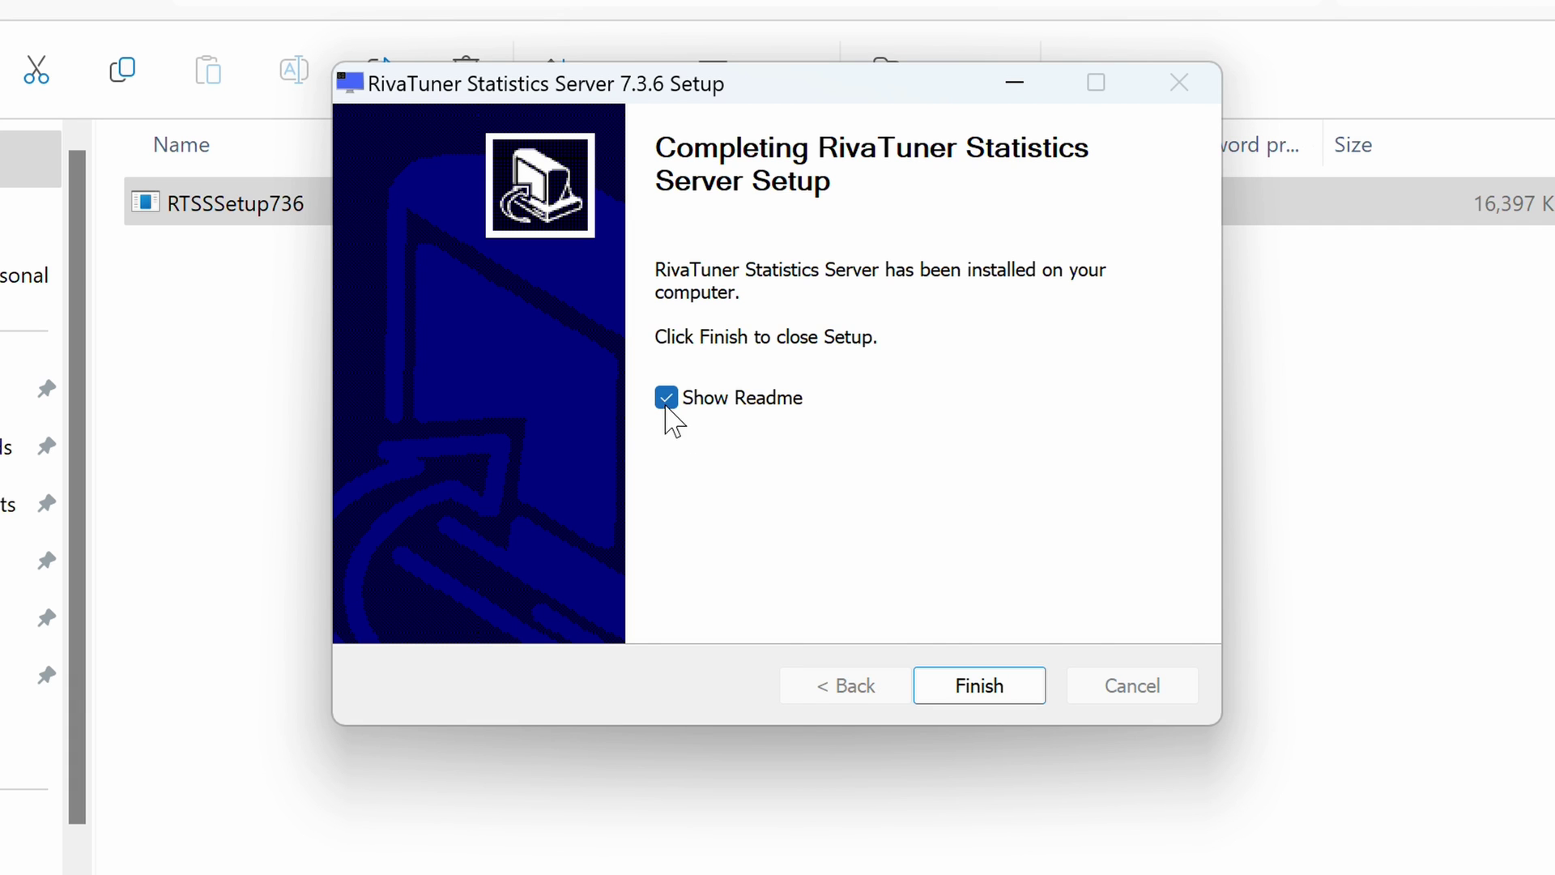
click(977, 695)
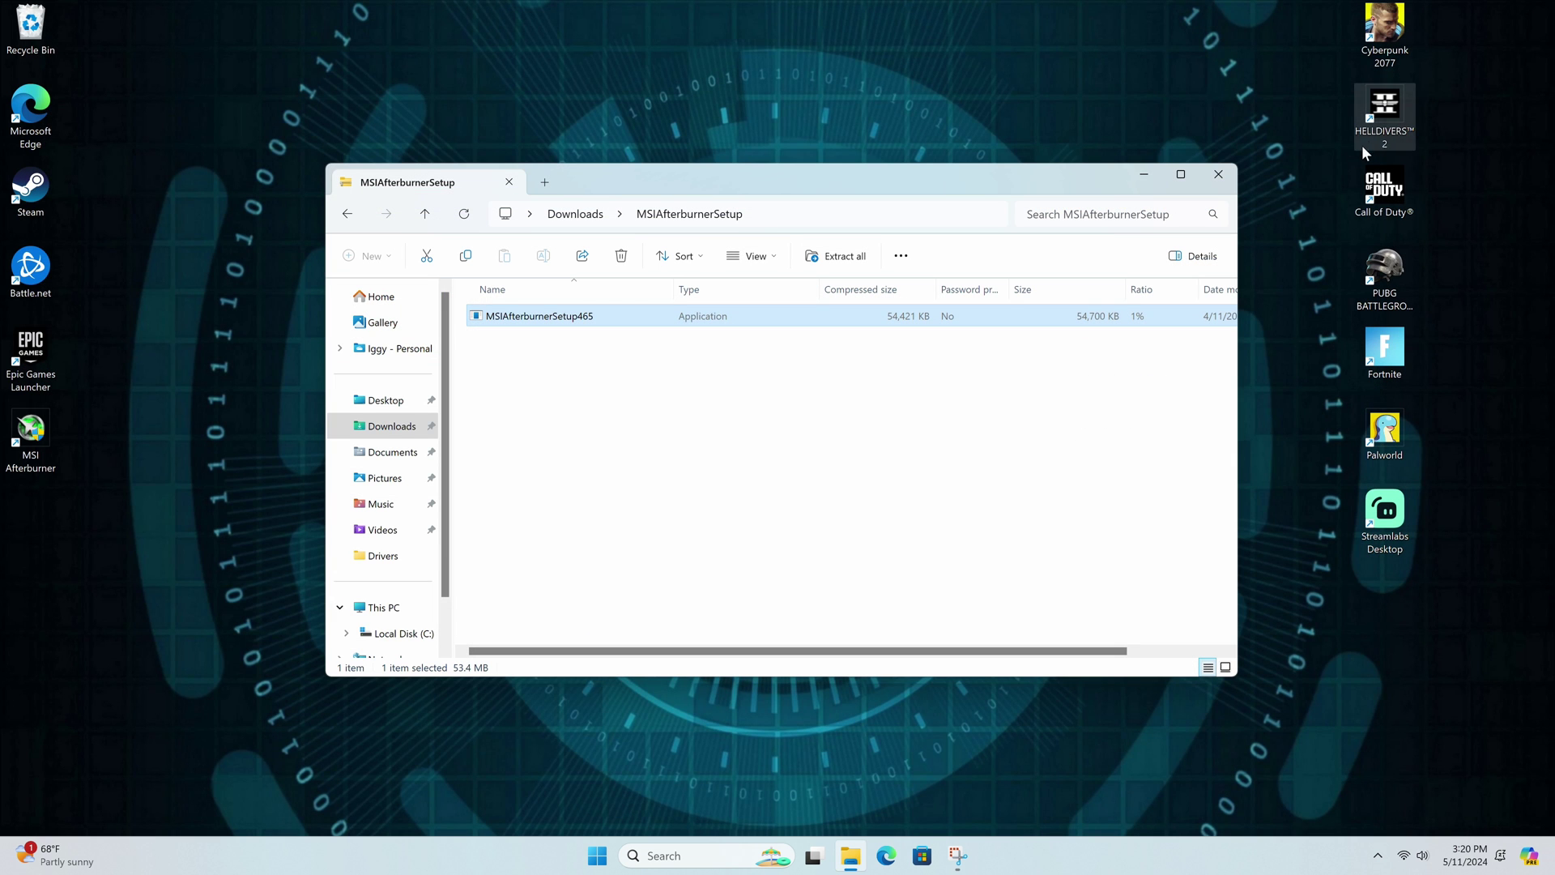
Launch MSI Afterburner again from the recently added programs.
click(1443, 816)
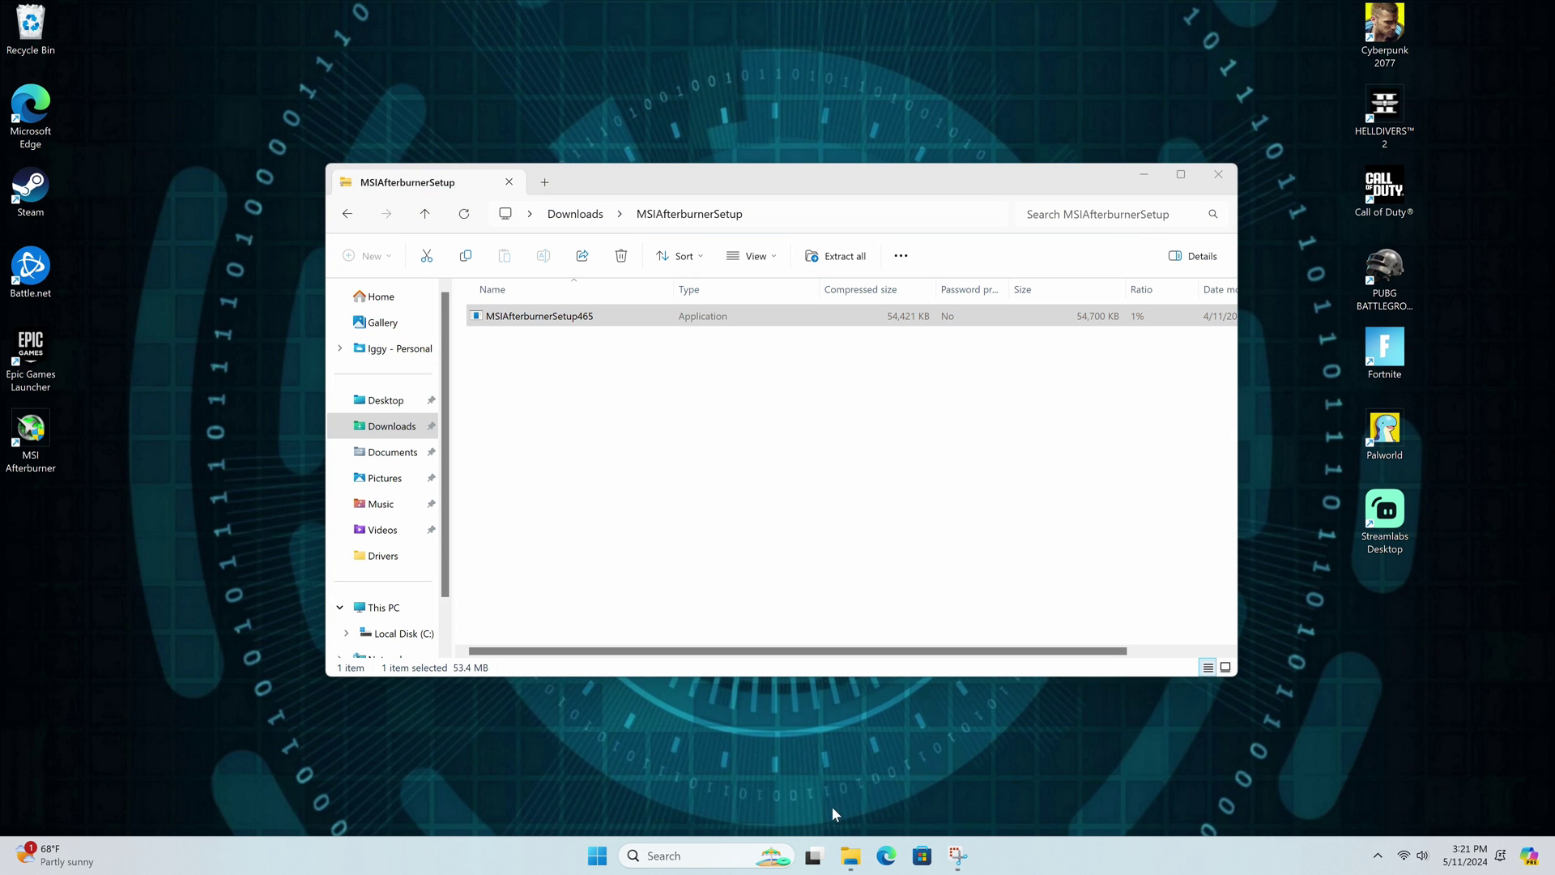
click(597, 857)
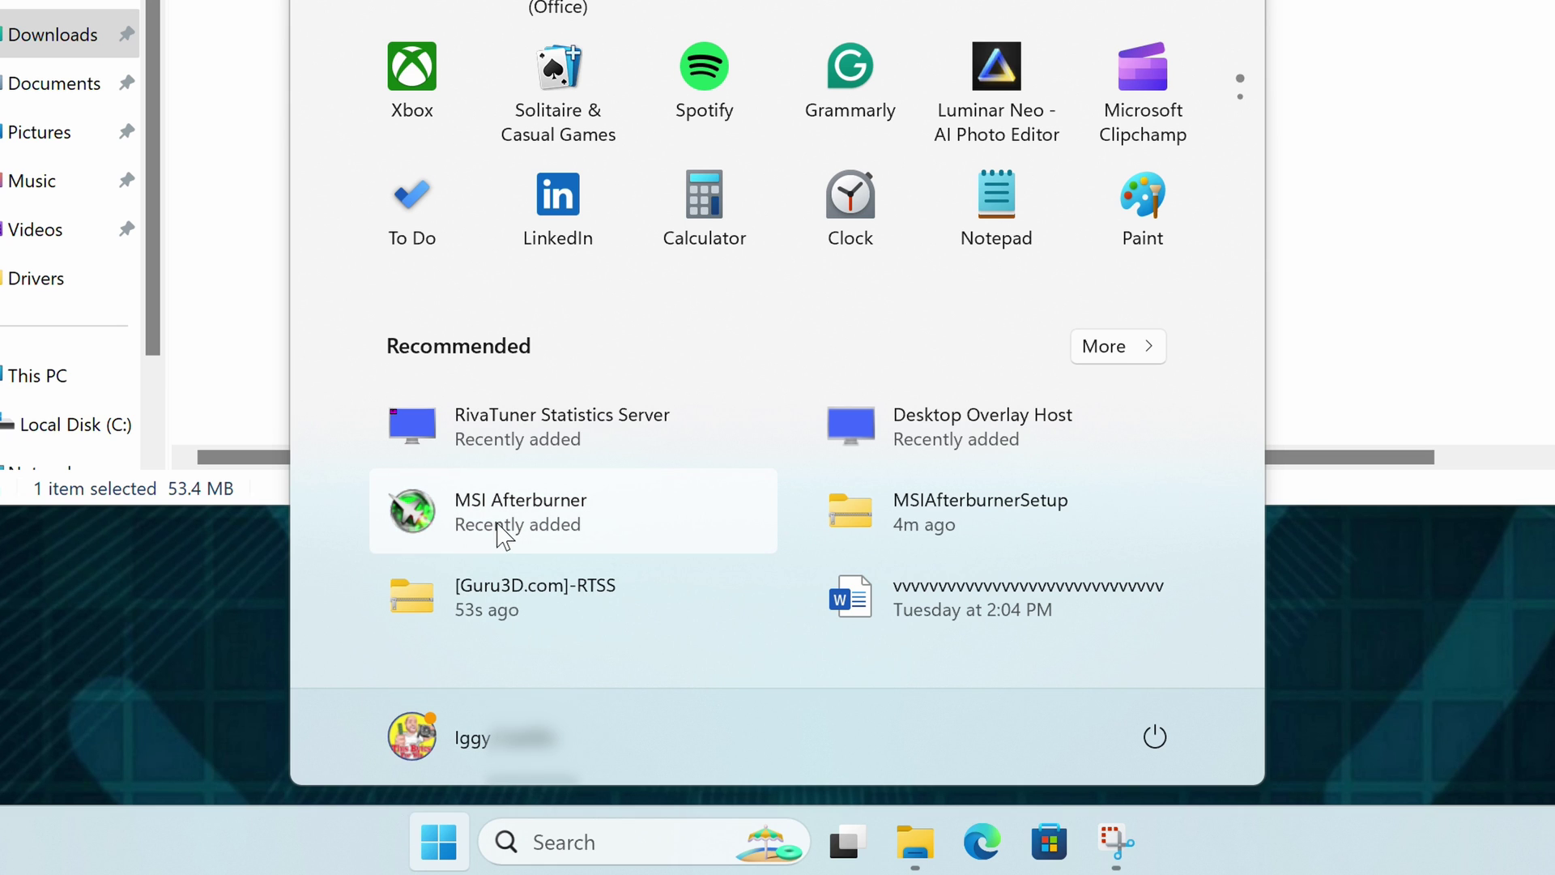
click(504, 531)
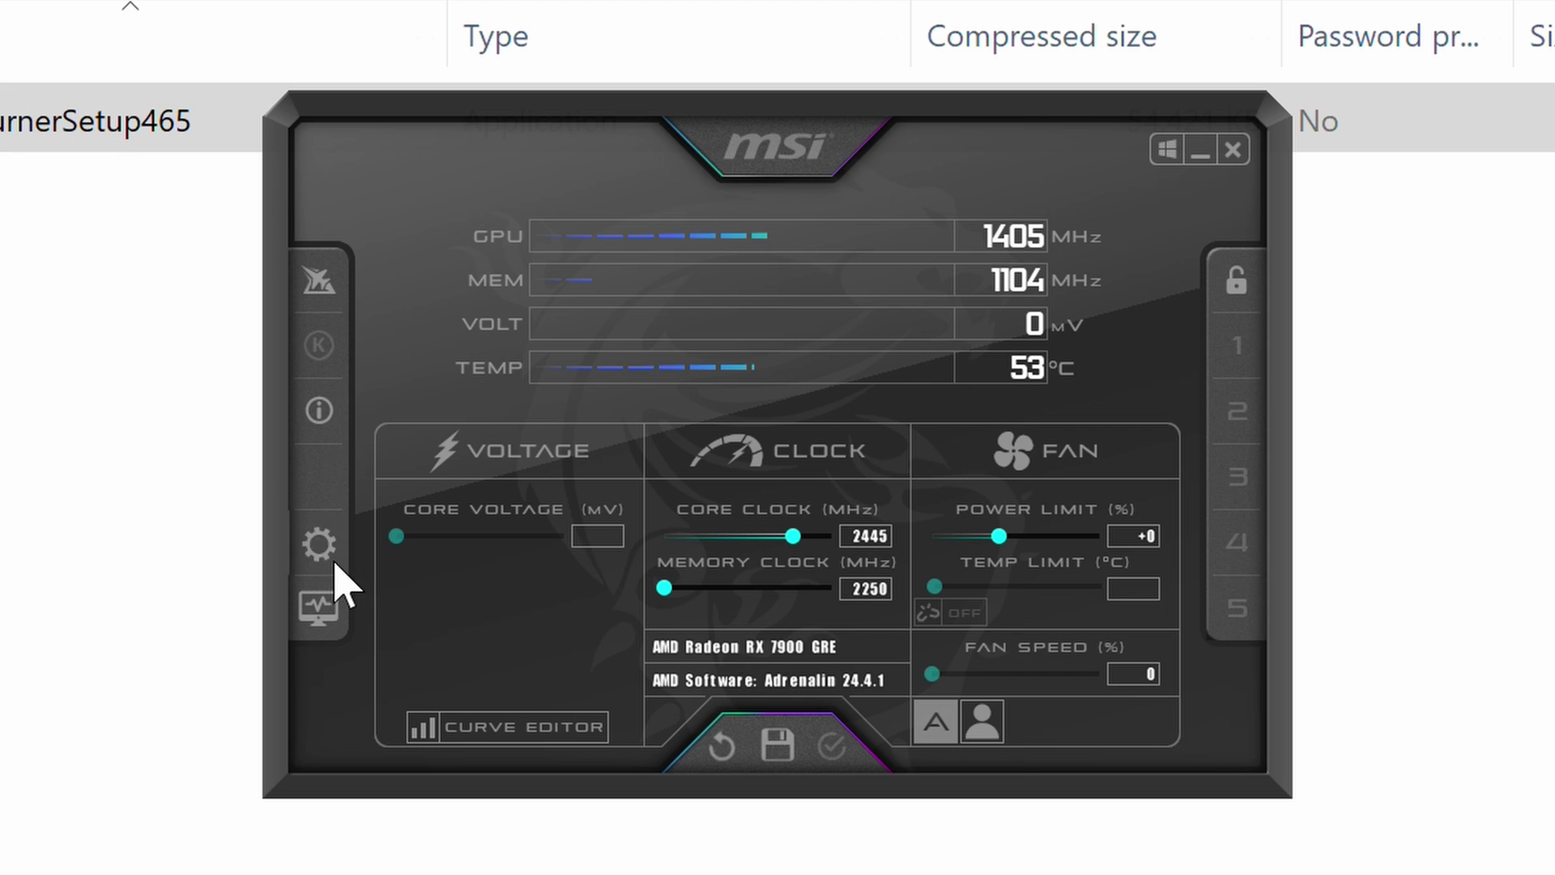
Set MSI Afterburner to start with Windows and start minimized, apply the properties, and minimize the program.
click(324, 551)
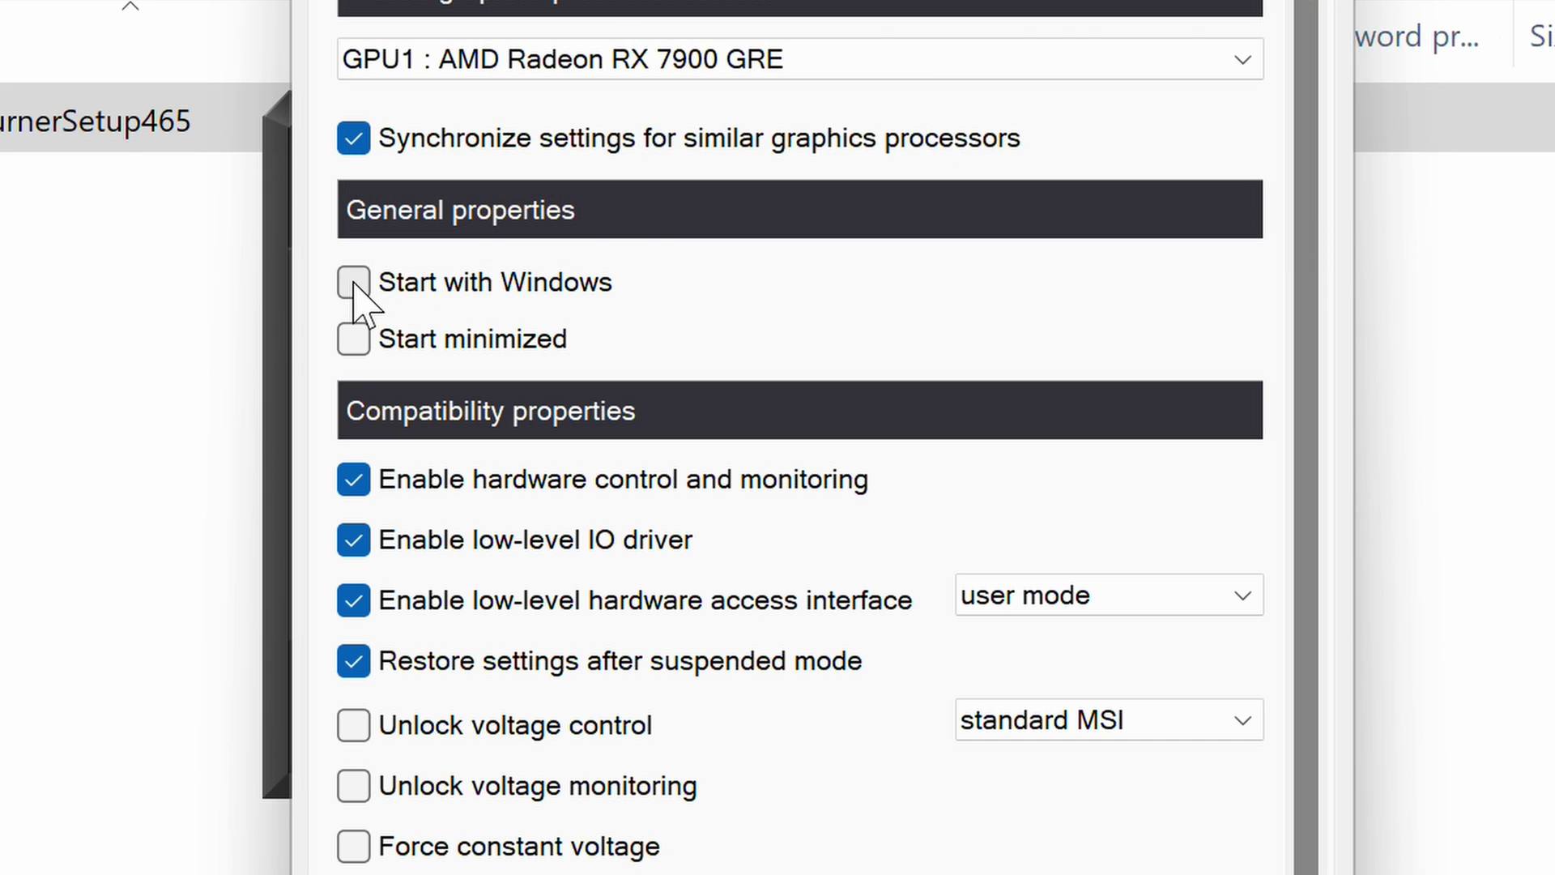
click(359, 285)
click(356, 341)
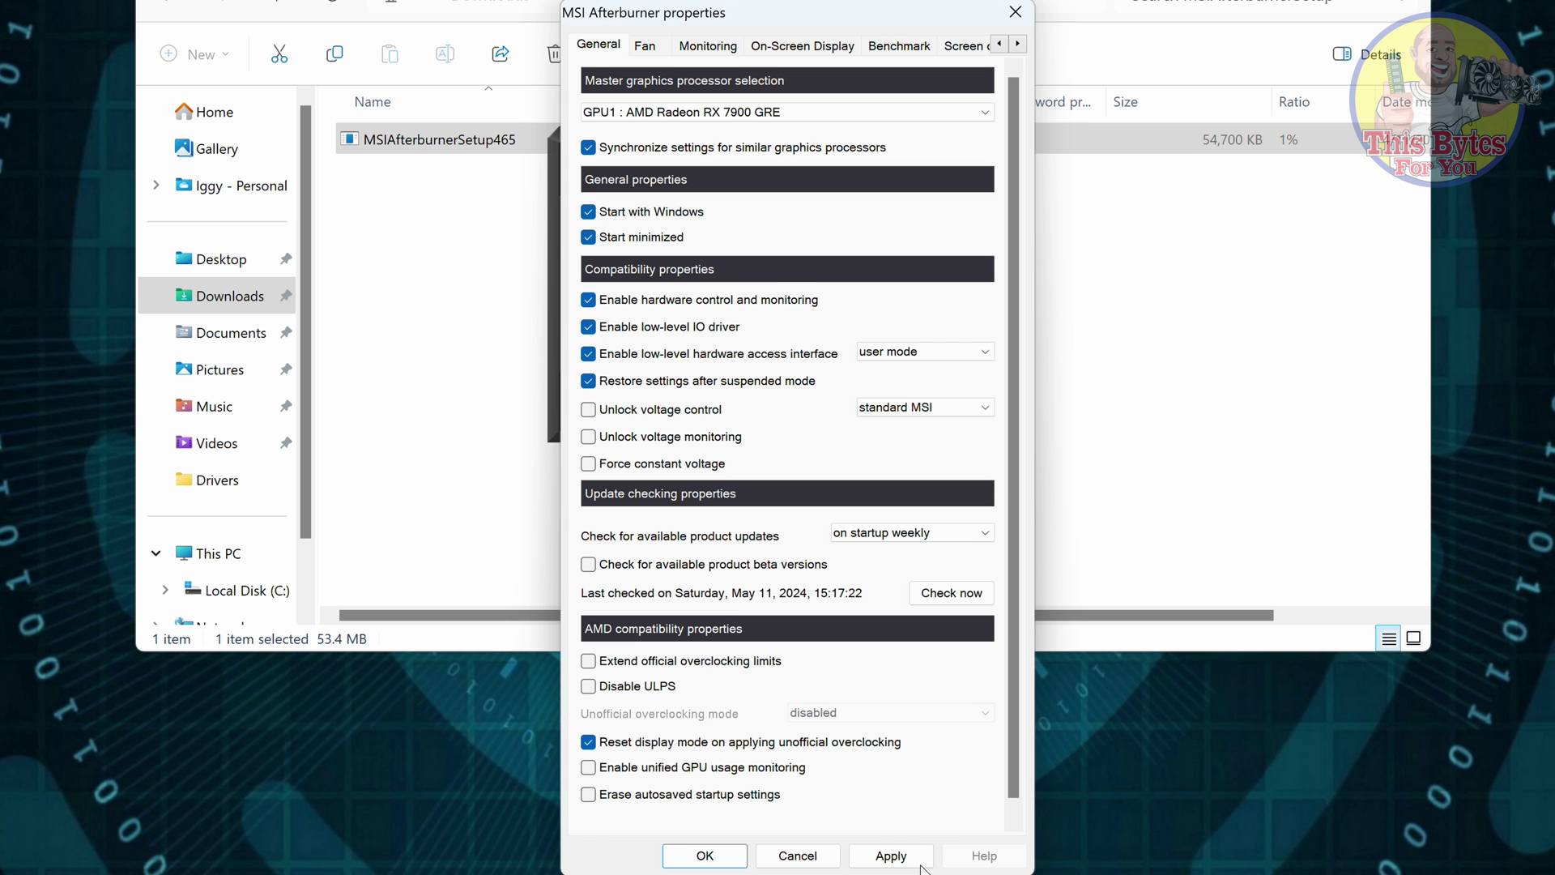
click(891, 855)
click(703, 862)
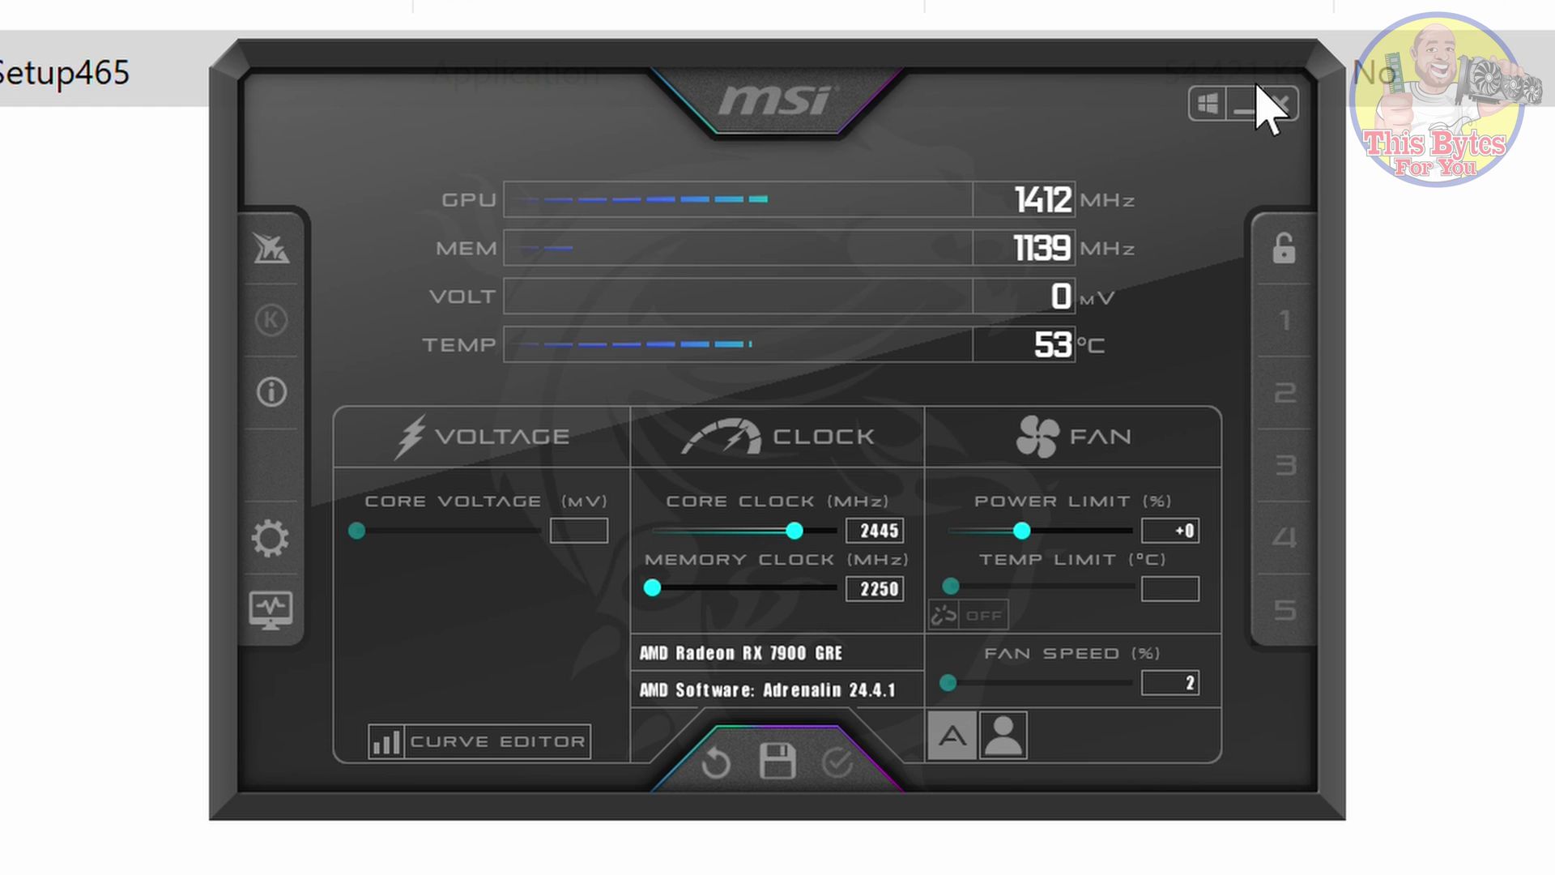
click(1244, 105)
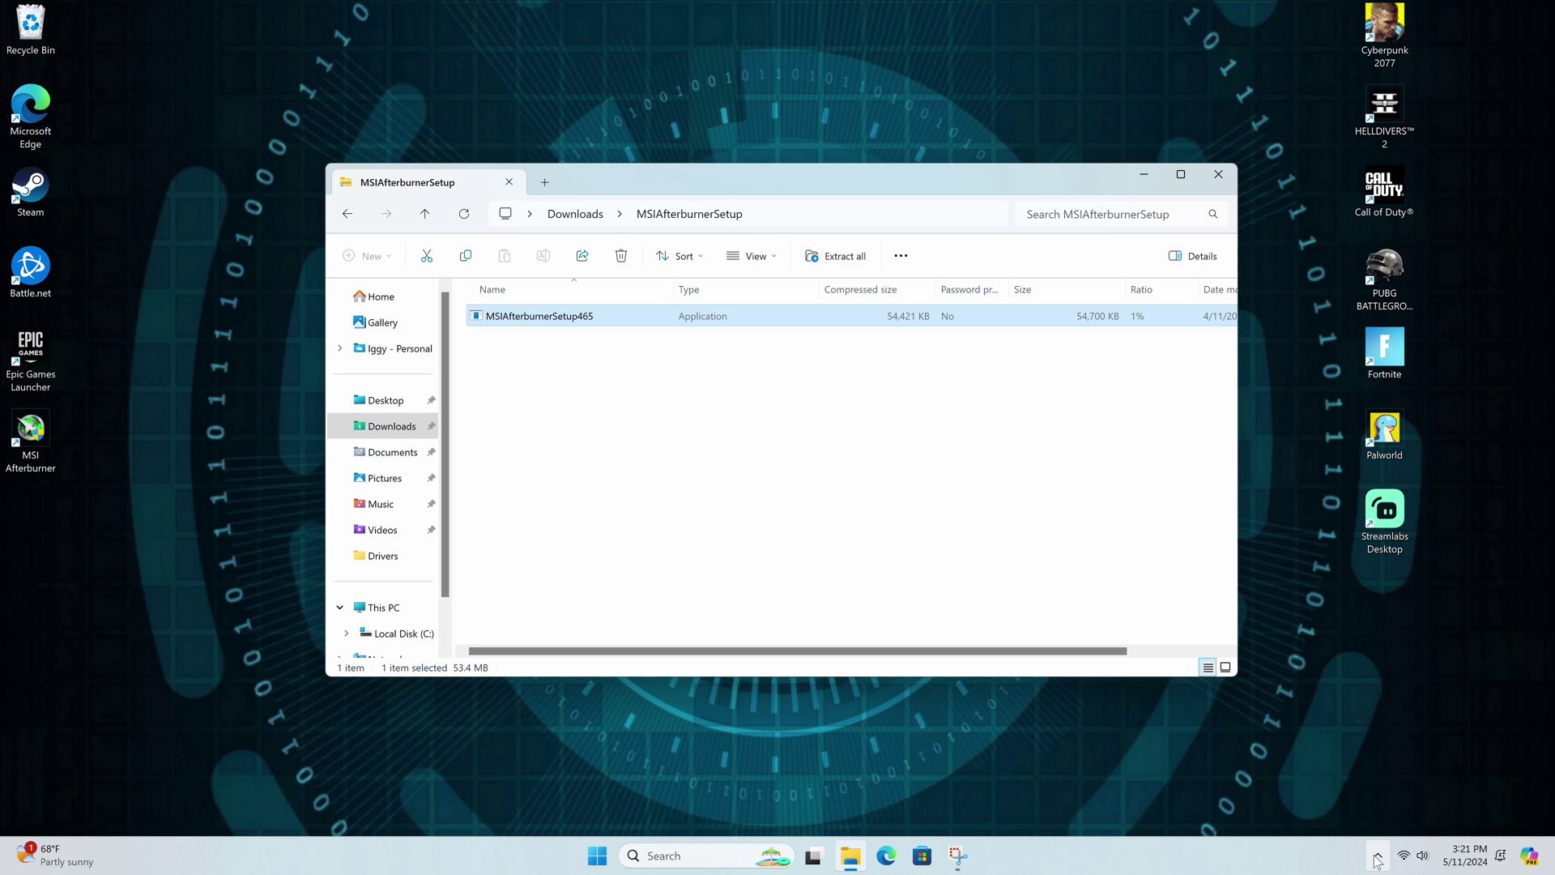
In RivaTuner Statistics Server, turn on Start with Windows and Stealth mode, and set the application detection level to High.
click(1378, 856)
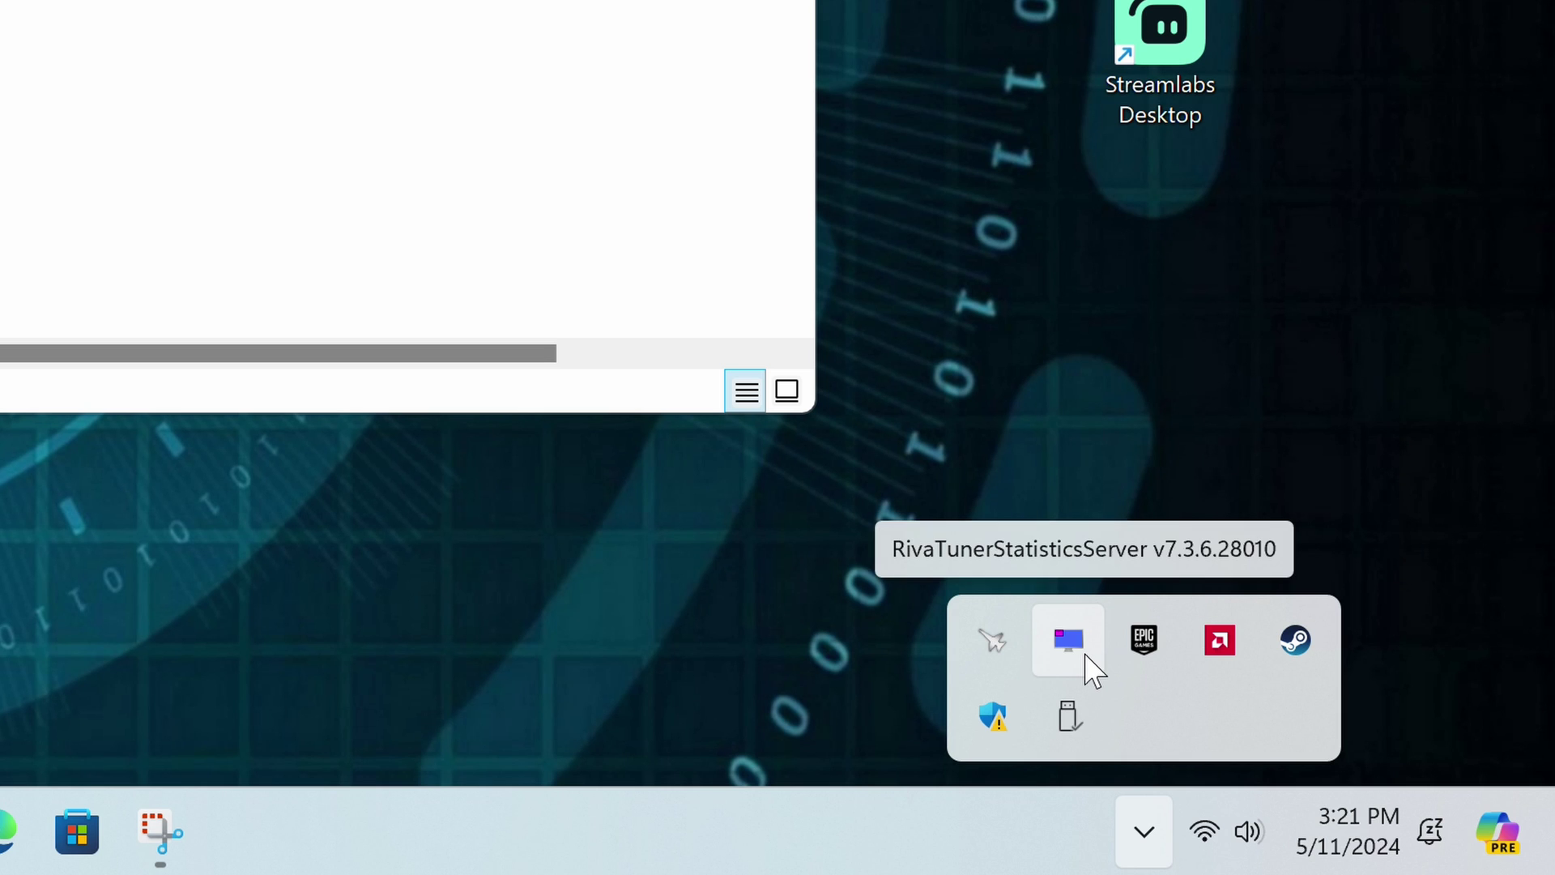
click(1071, 641)
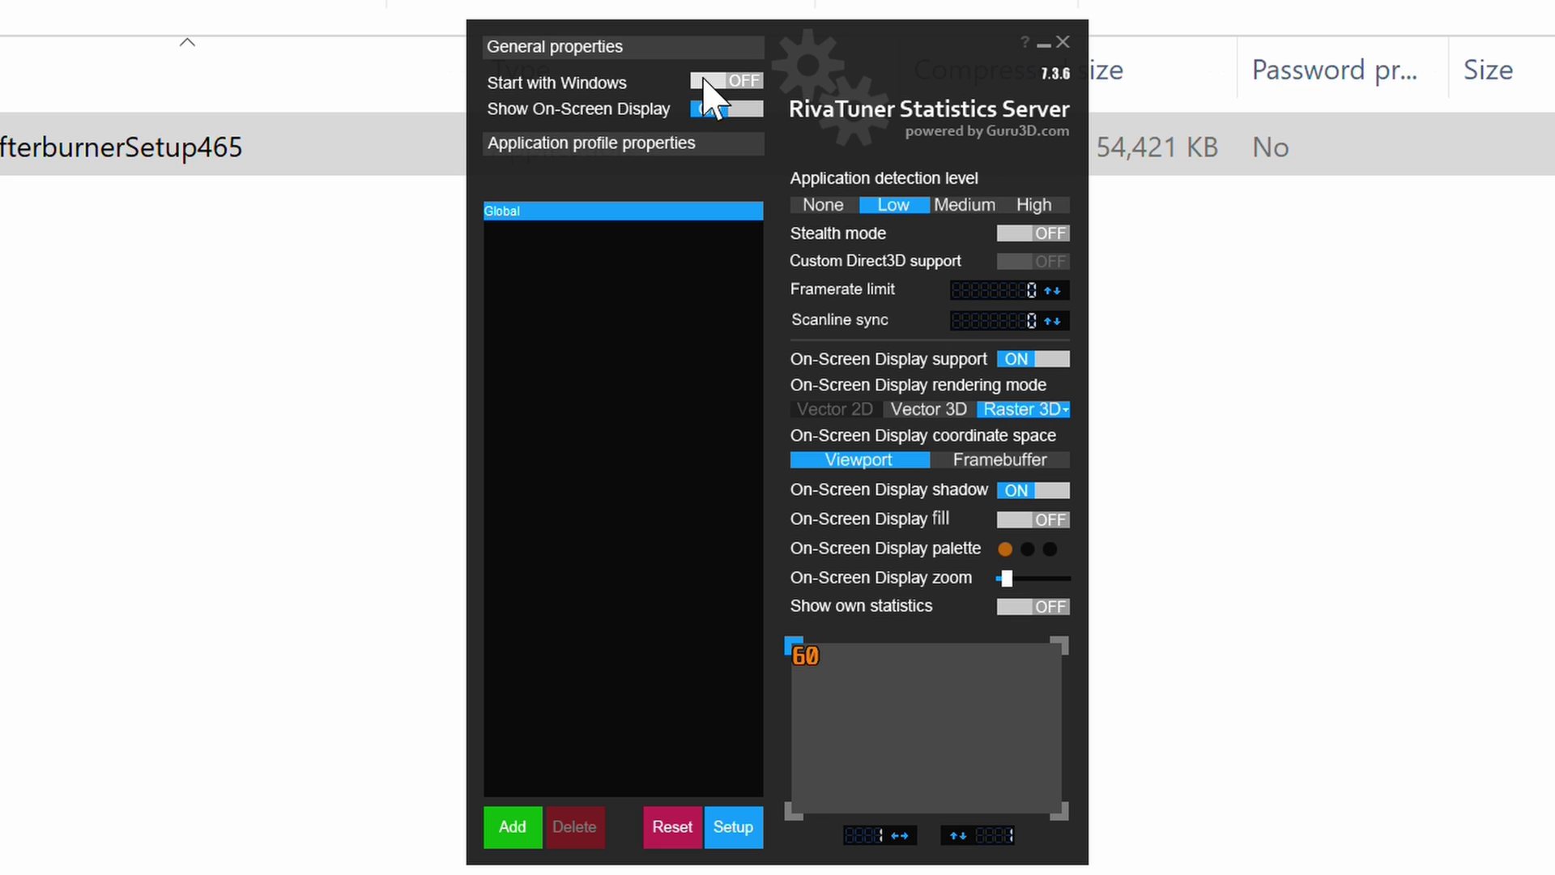
click(718, 81)
click(1018, 207)
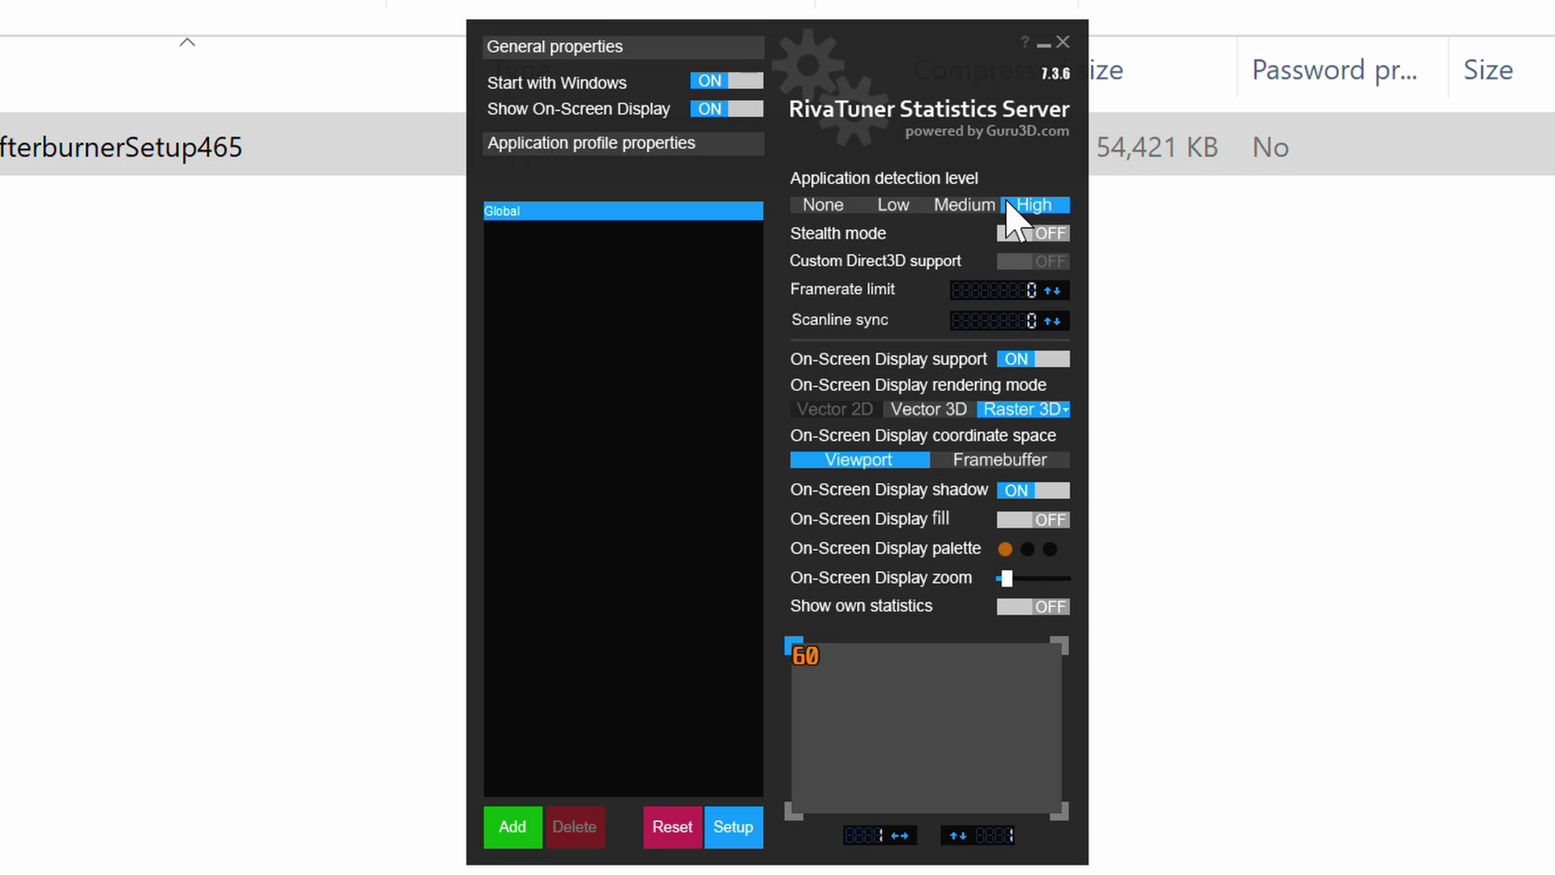
click(1033, 234)
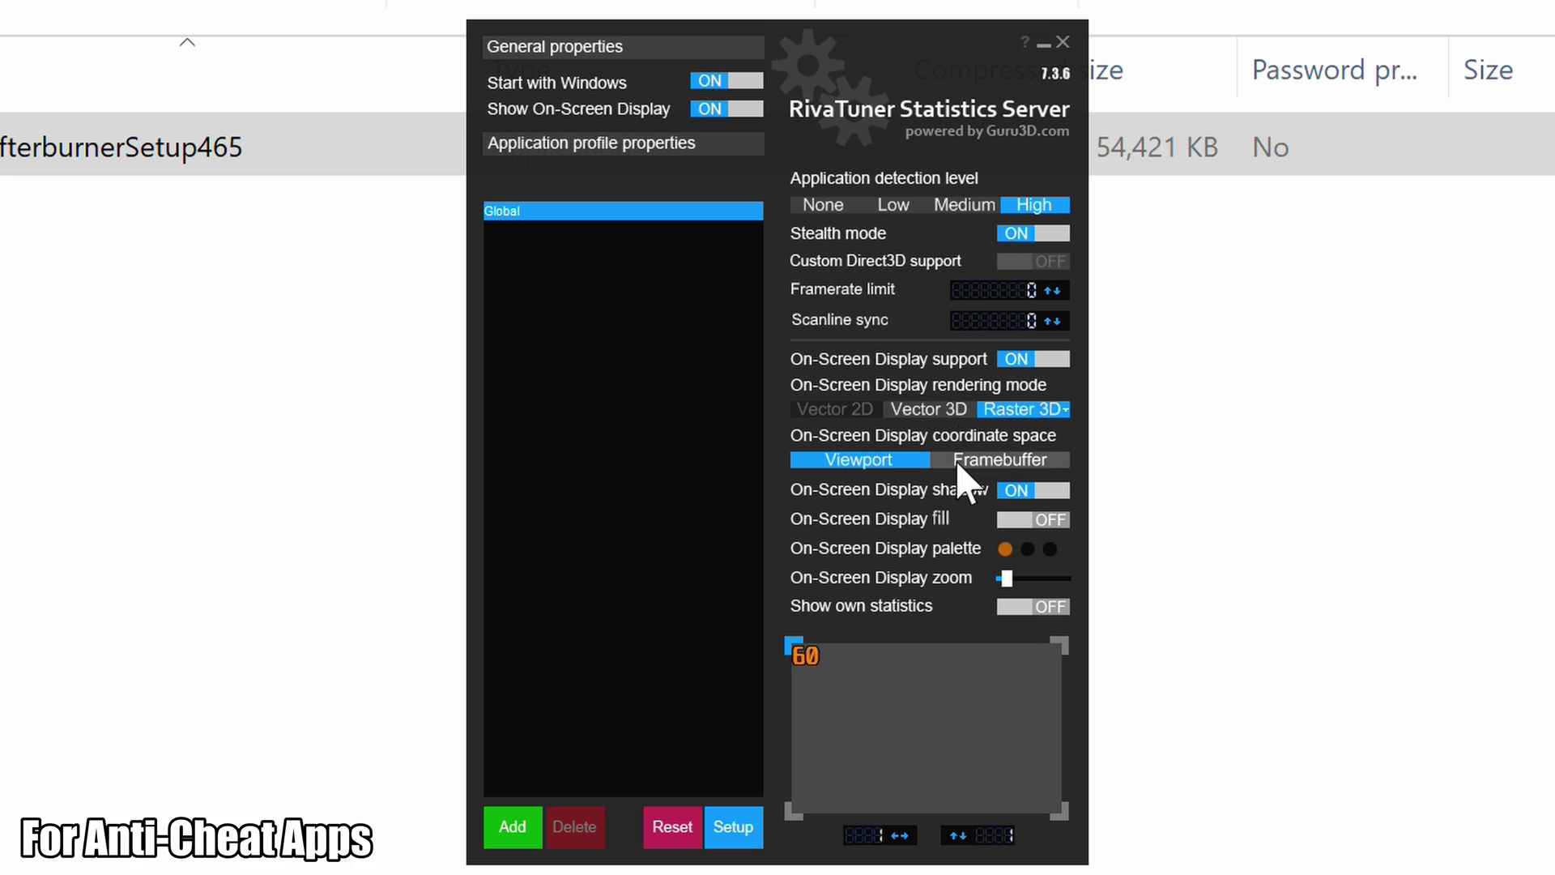
Increase the On-Screen Display zoom to roughly the middle of its range and minimize RivaTuner Statistics Server.
mouse_move(903, 741)
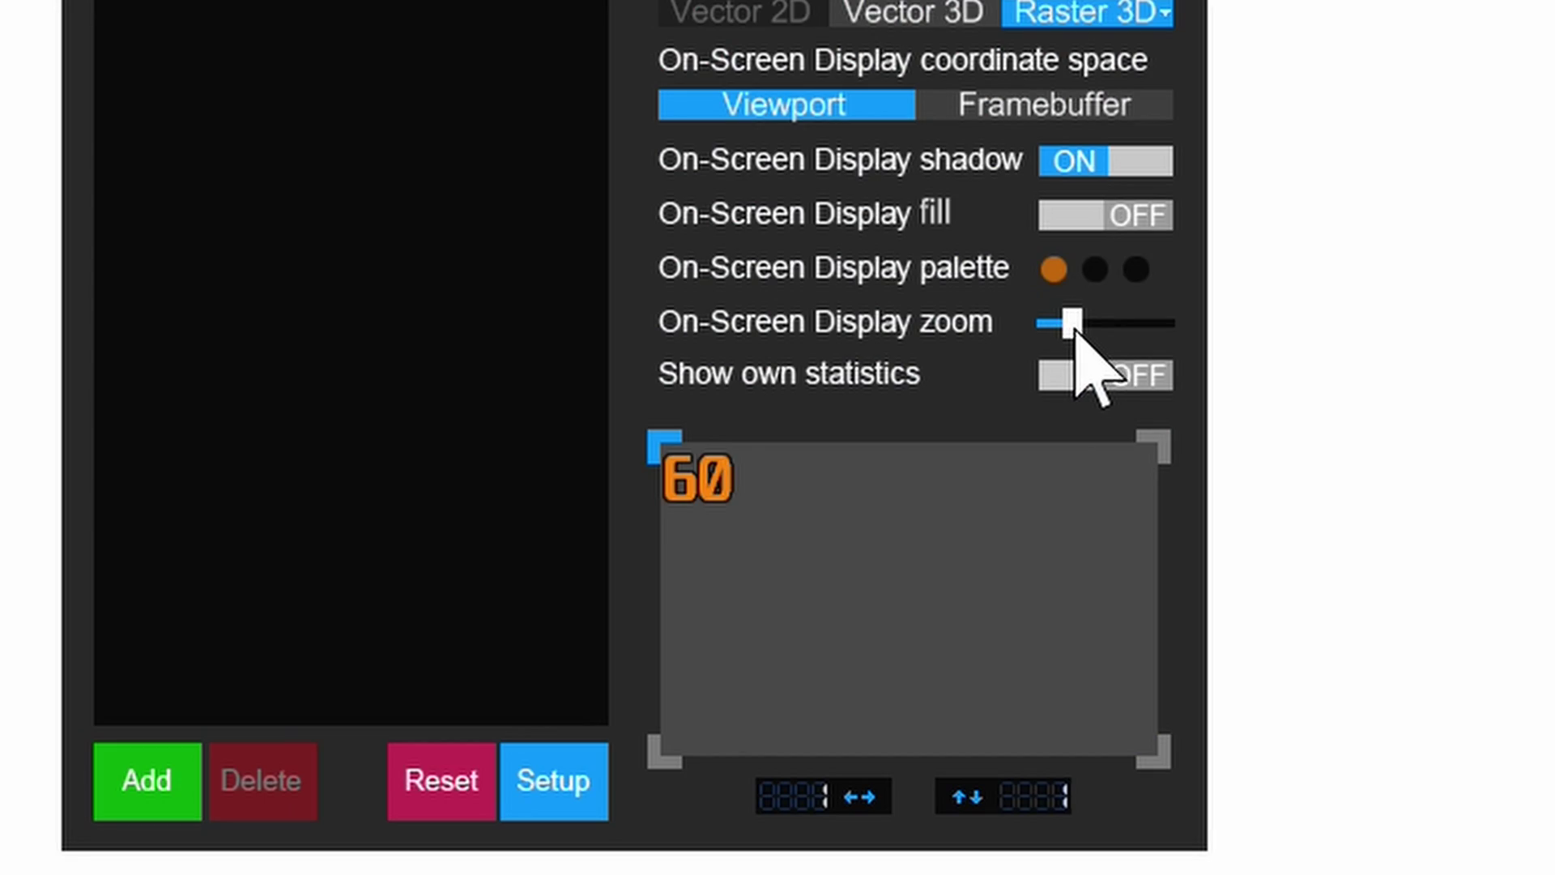
drag(1077, 325, 1116, 325)
mouse_move(833, 510)
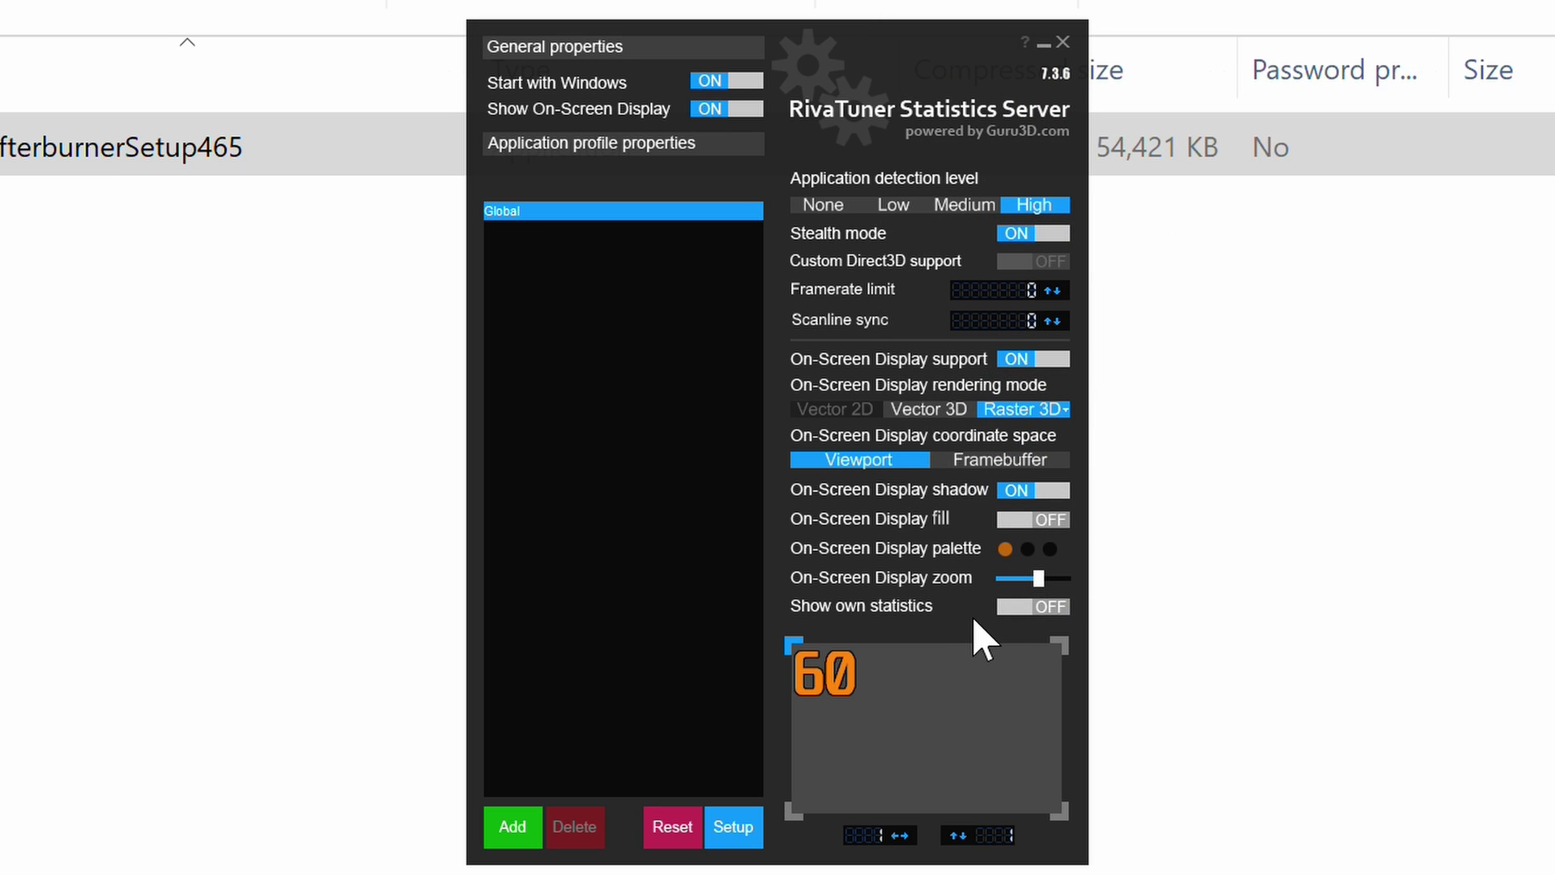
click(1044, 41)
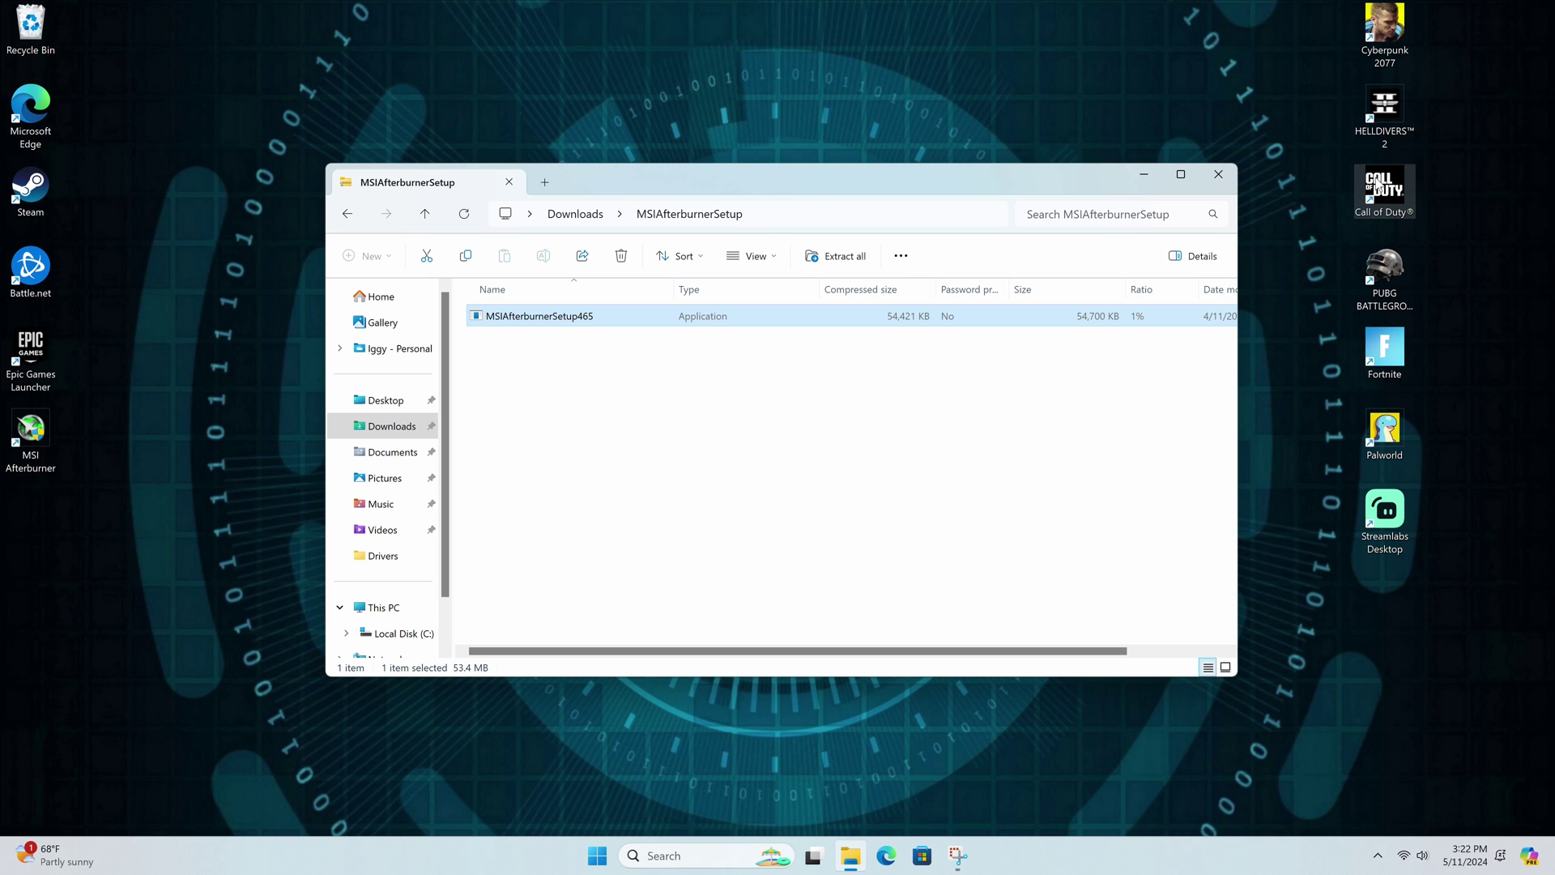
Launch Call of Duty and try out smaller and larger On-Screen Display zooms and a shifted overlay position over the game.
double_click(1379, 188)
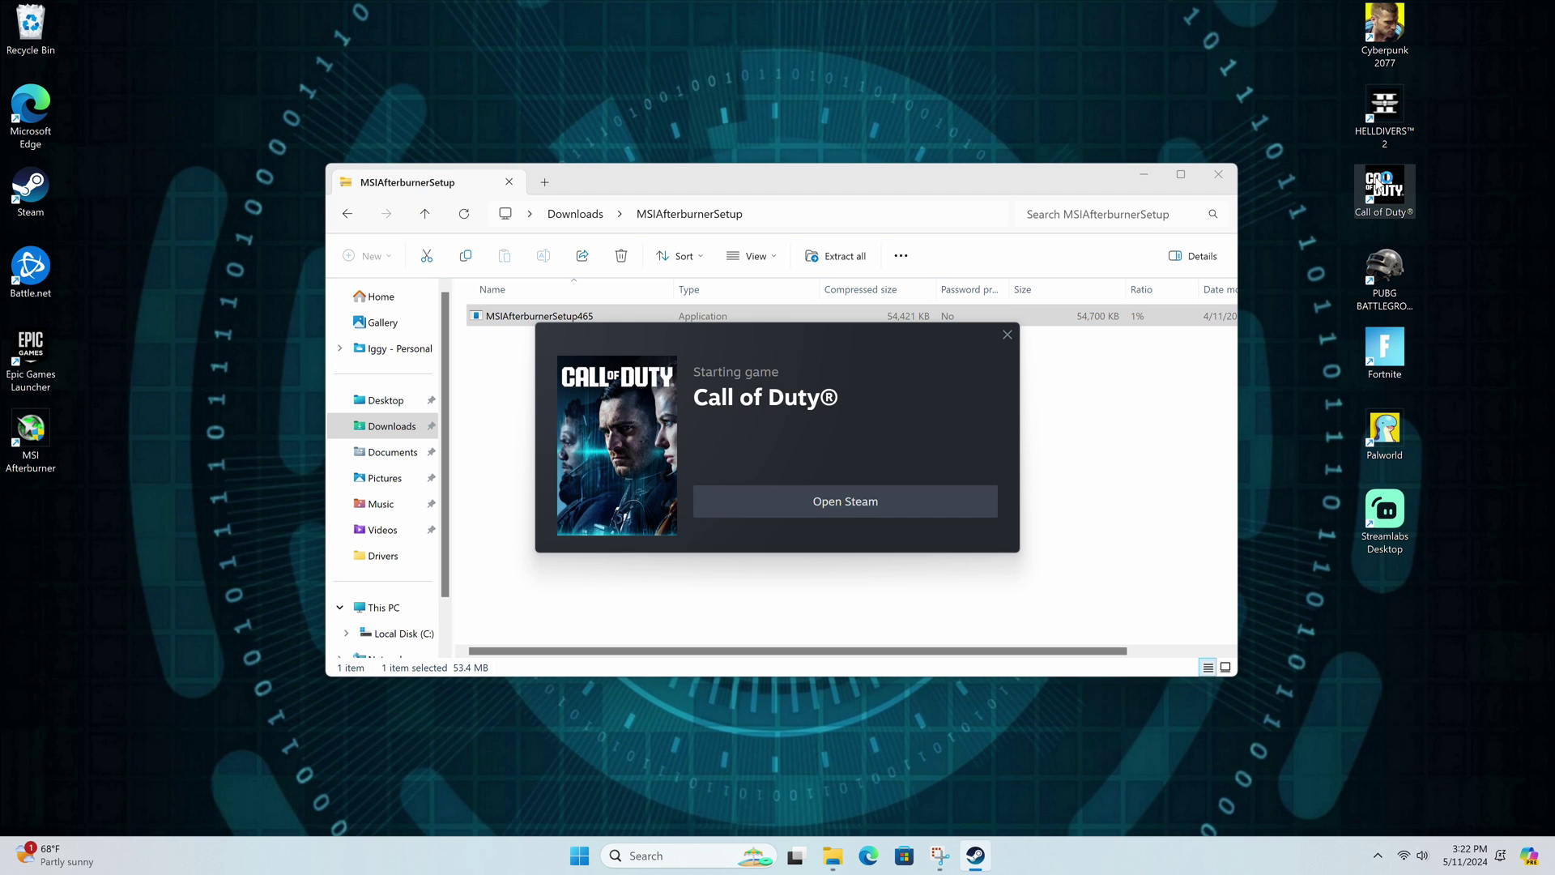
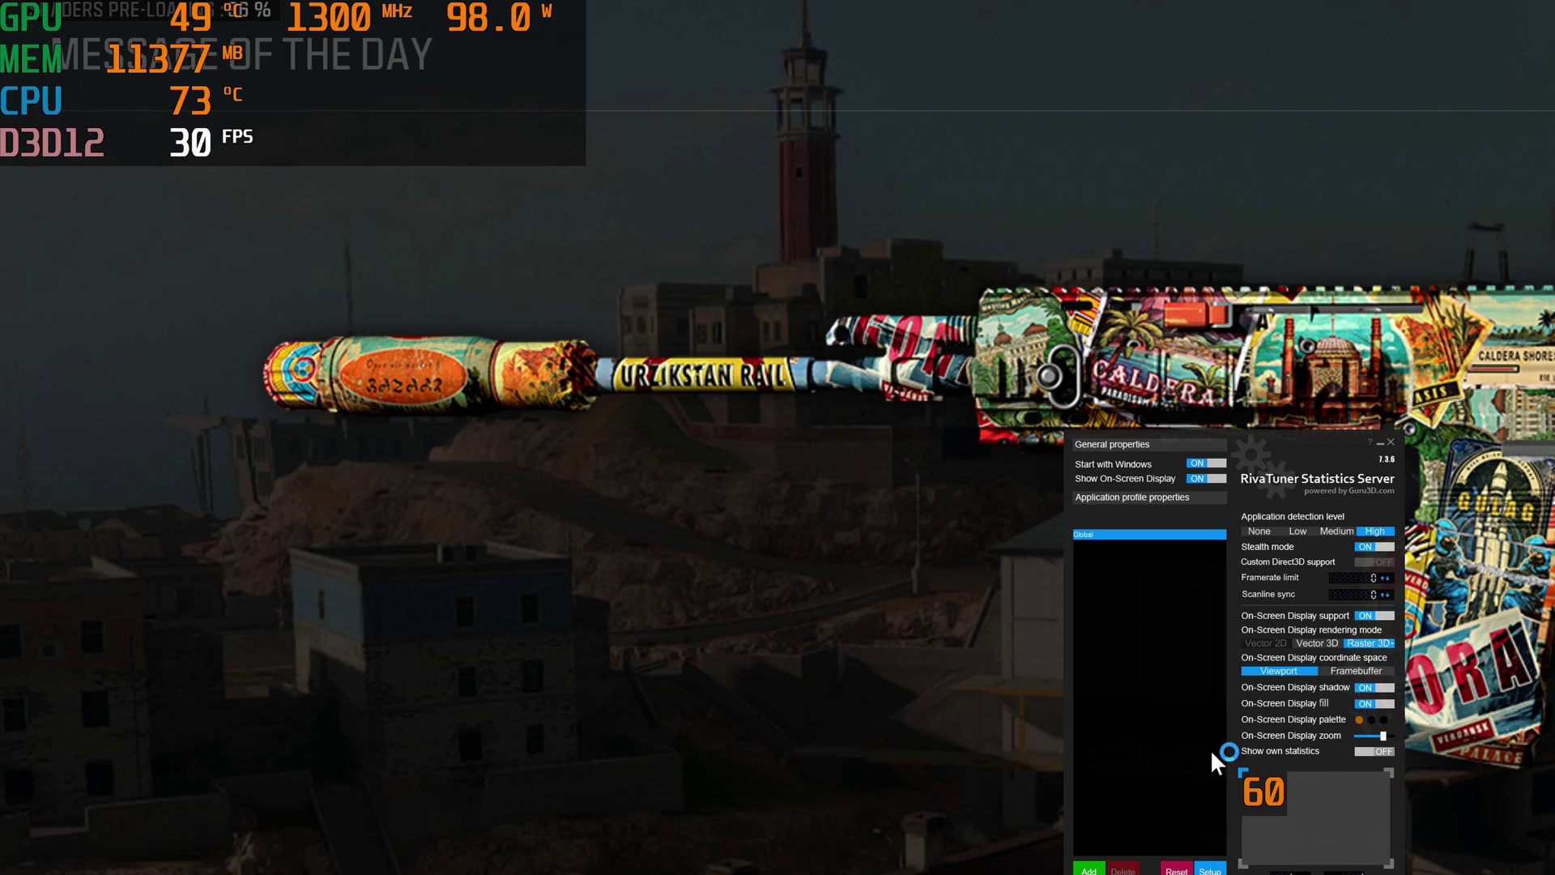
drag(1367, 735, 1362, 736)
drag(1268, 772, 1375, 771)
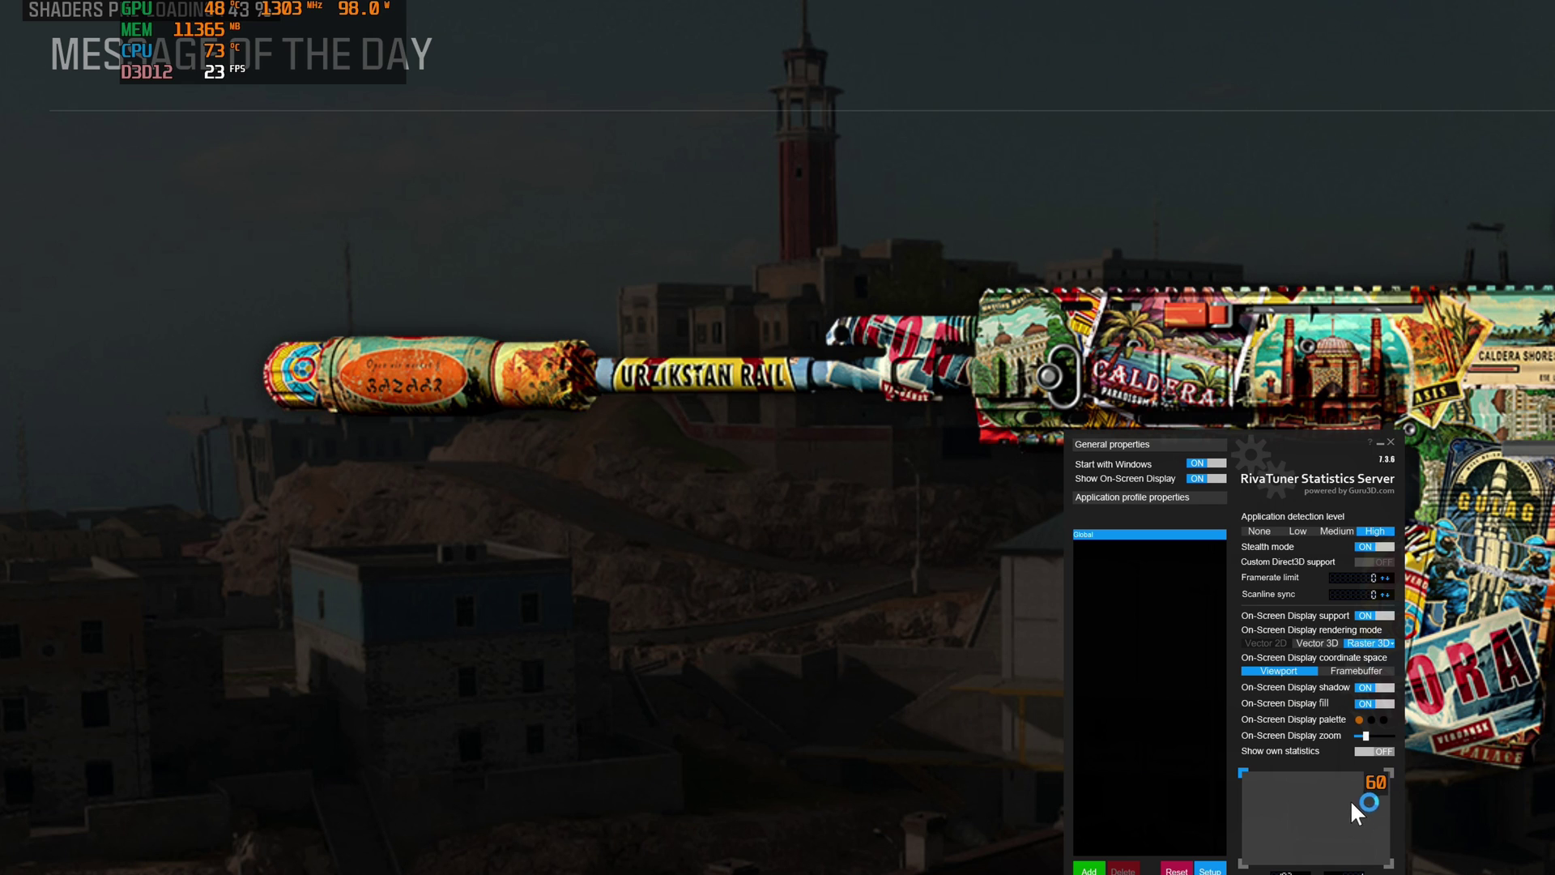
click(1375, 734)
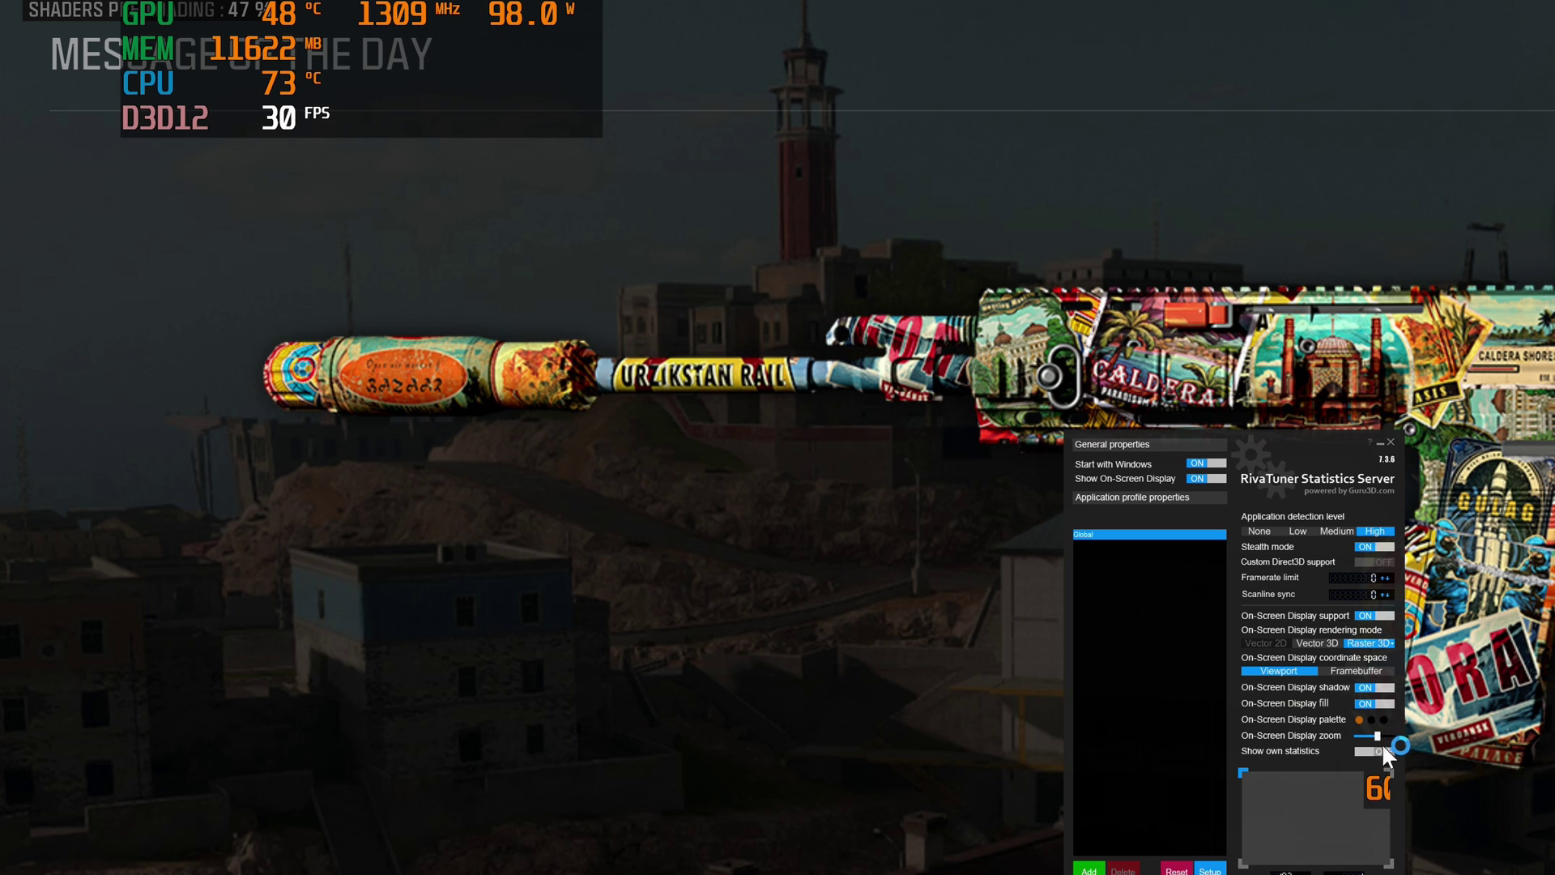
click(1382, 735)
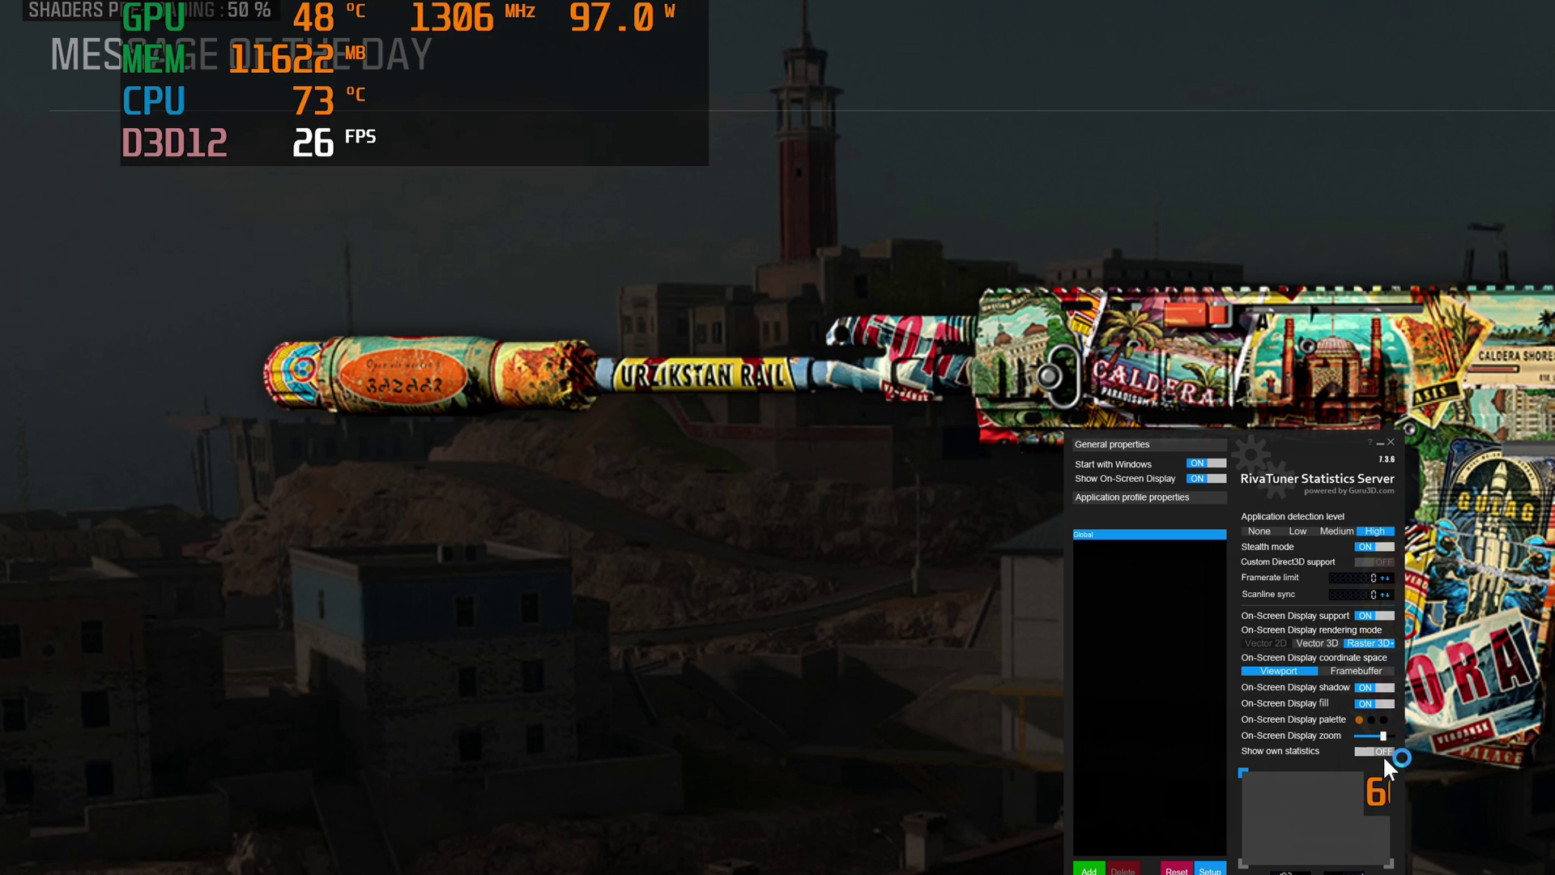
Shift the statistics overlay across the game screen through its On-Screen Display X coordinate, ending at the left edge.
click(842, 555)
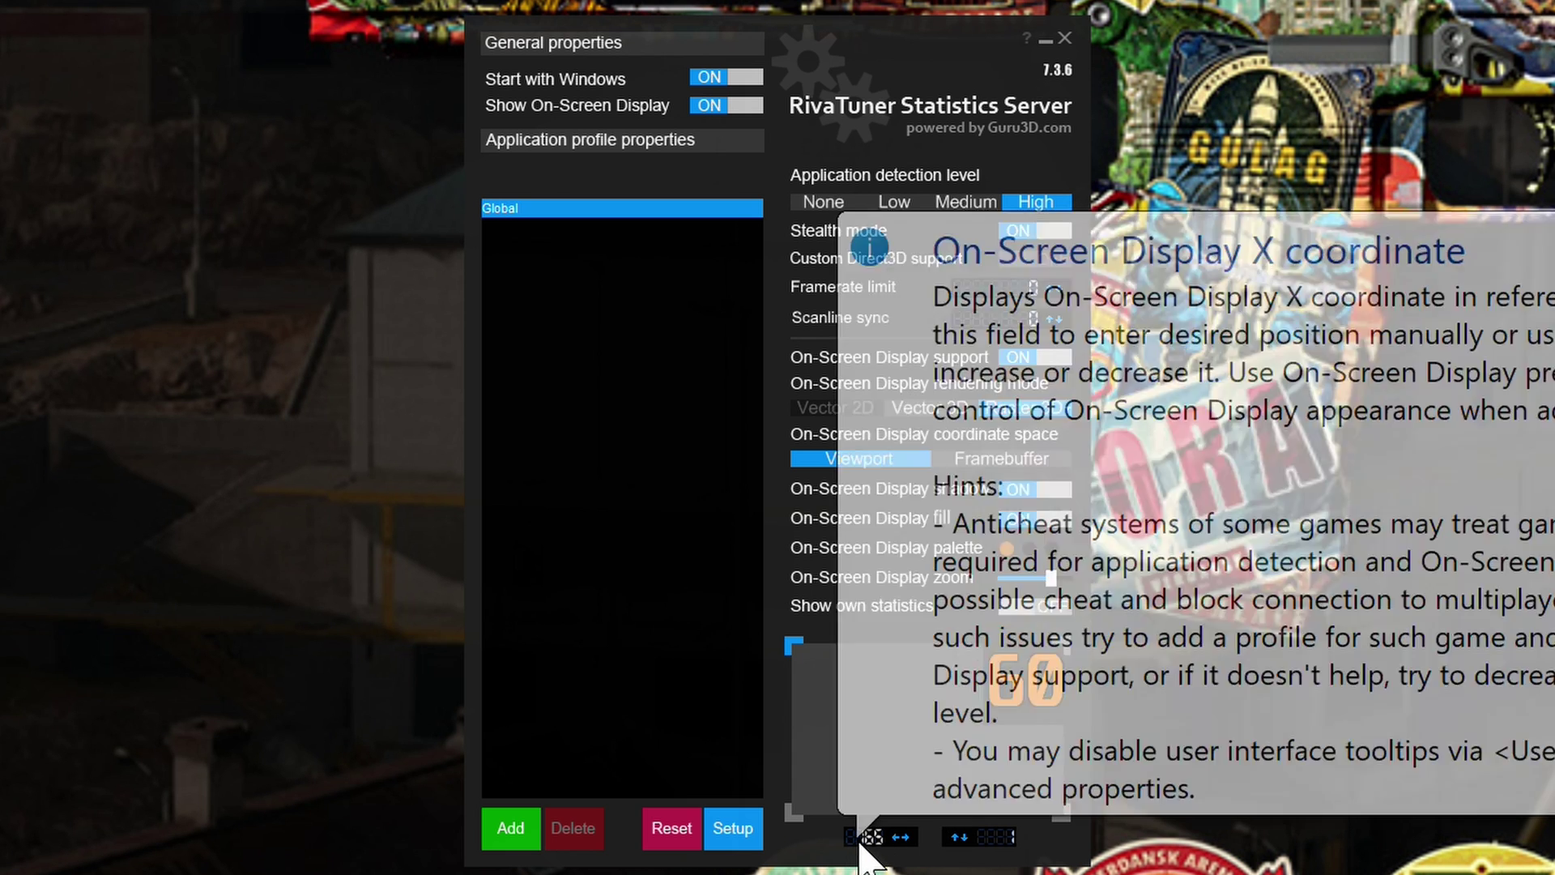
click(866, 842)
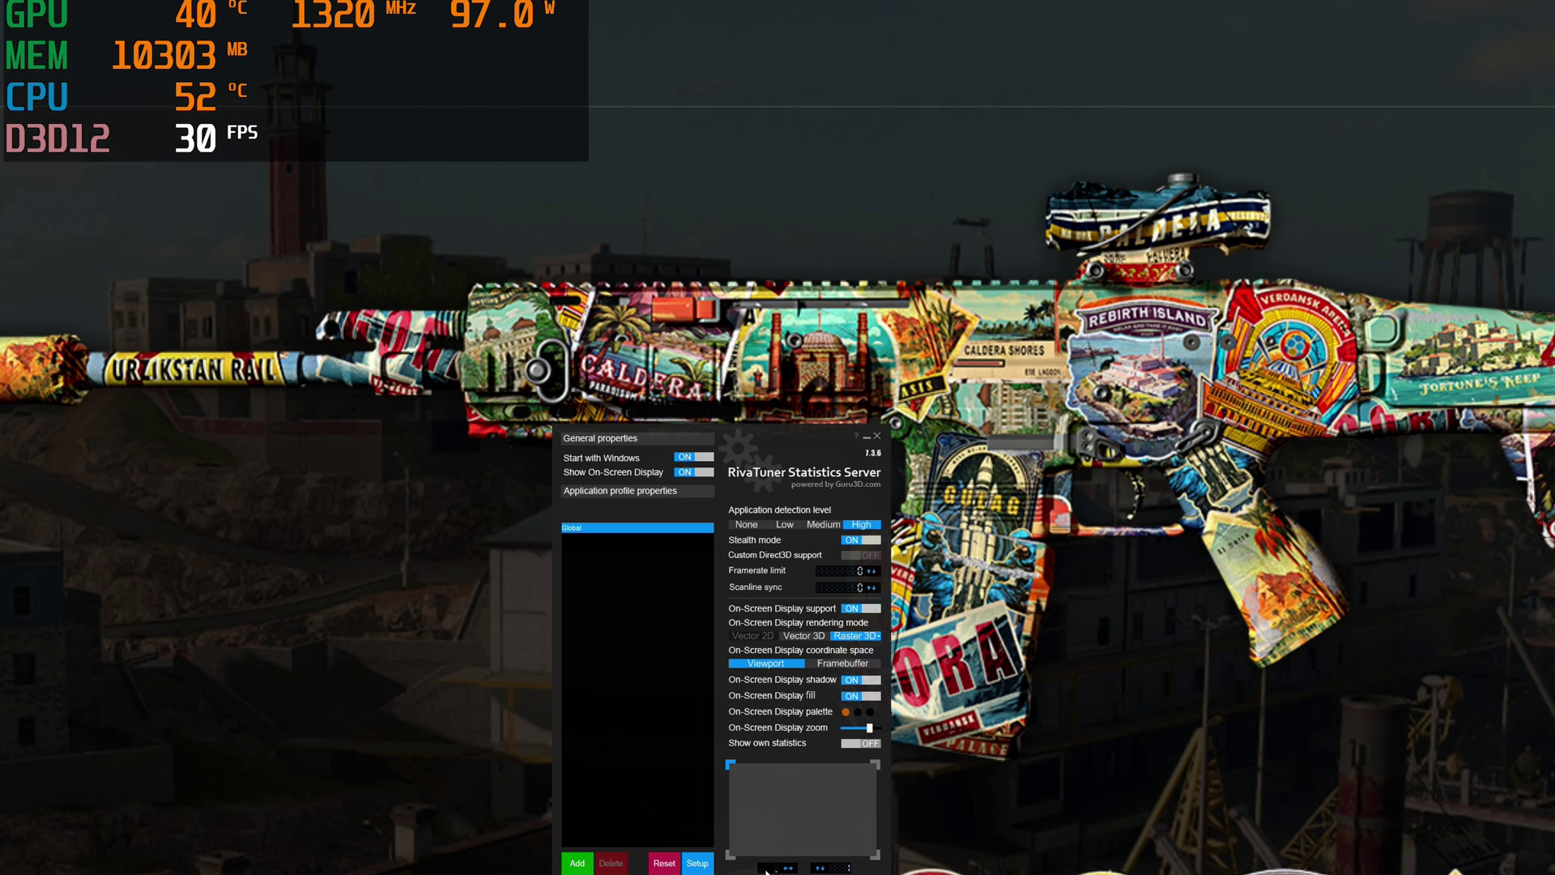
scroll(766, 868, up, 5)
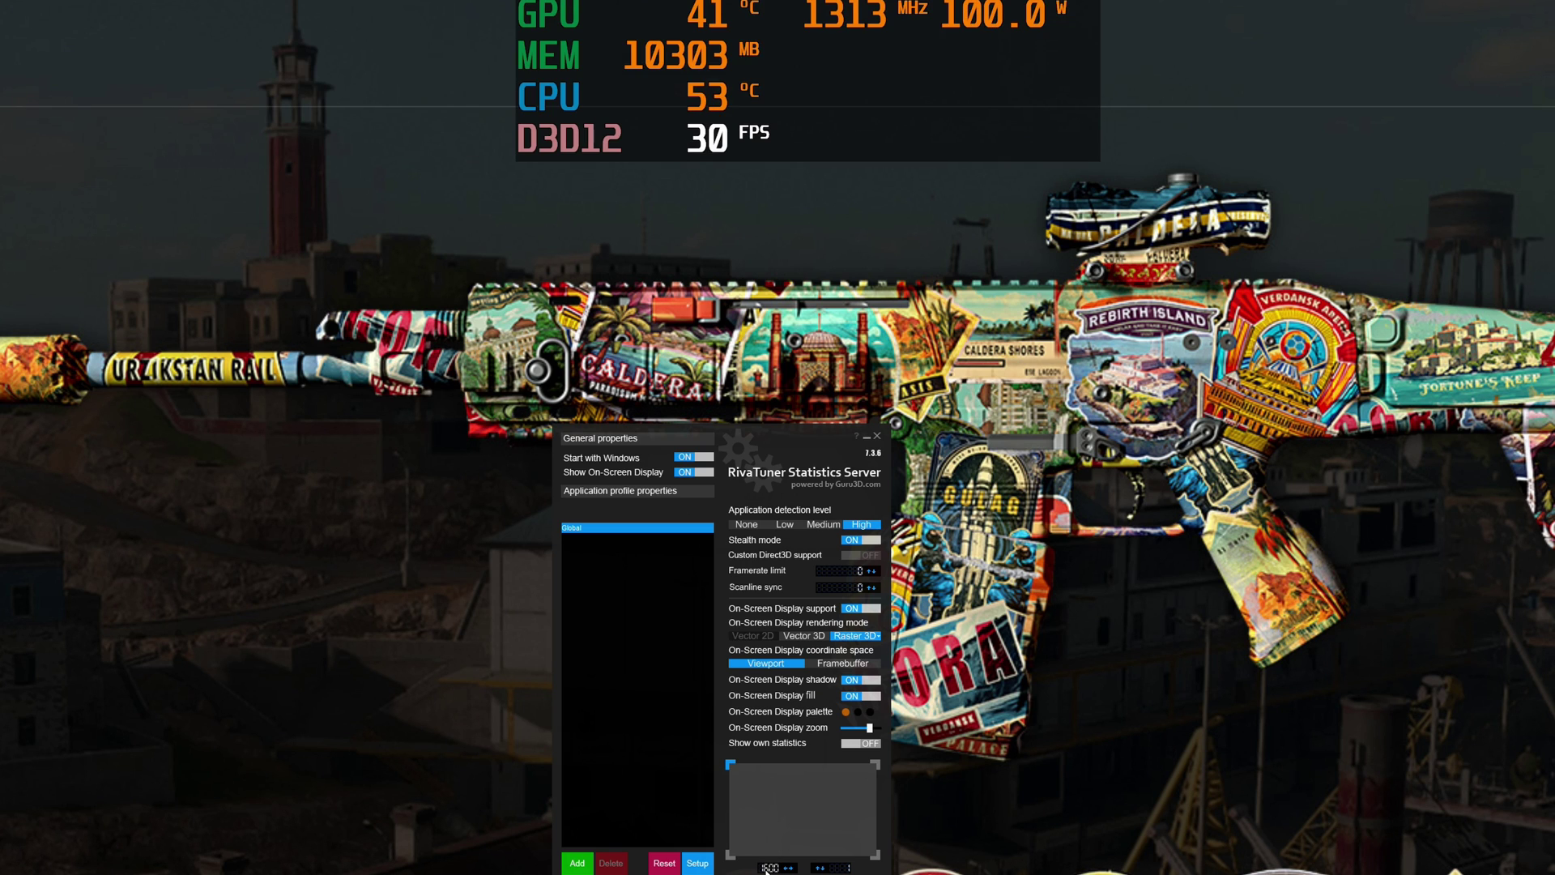
scroll(767, 868, up, 5)
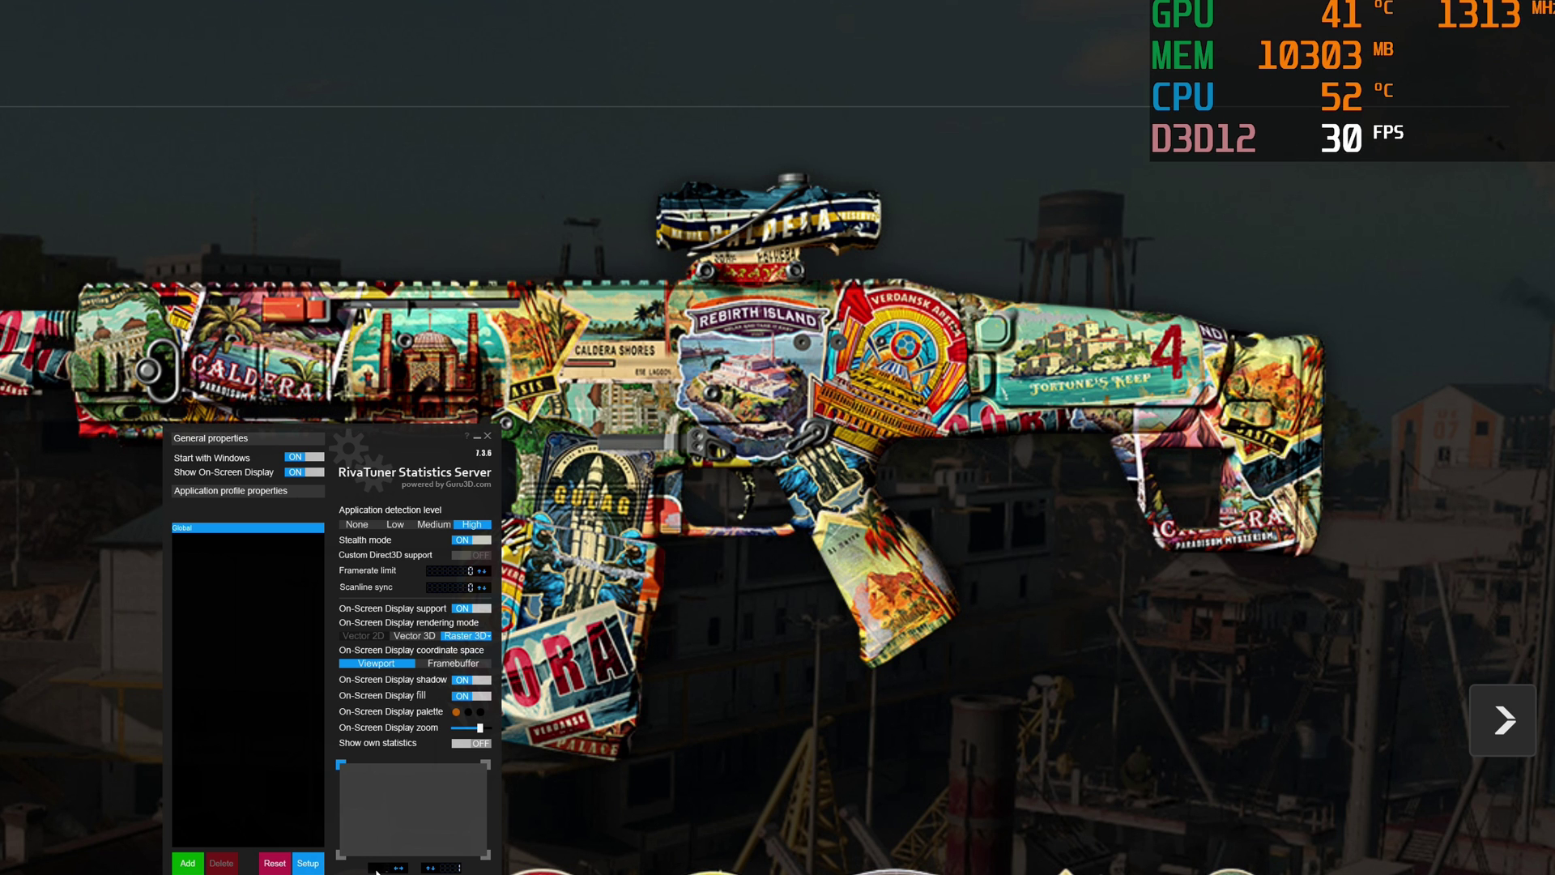
scroll(377, 869, down, 3)
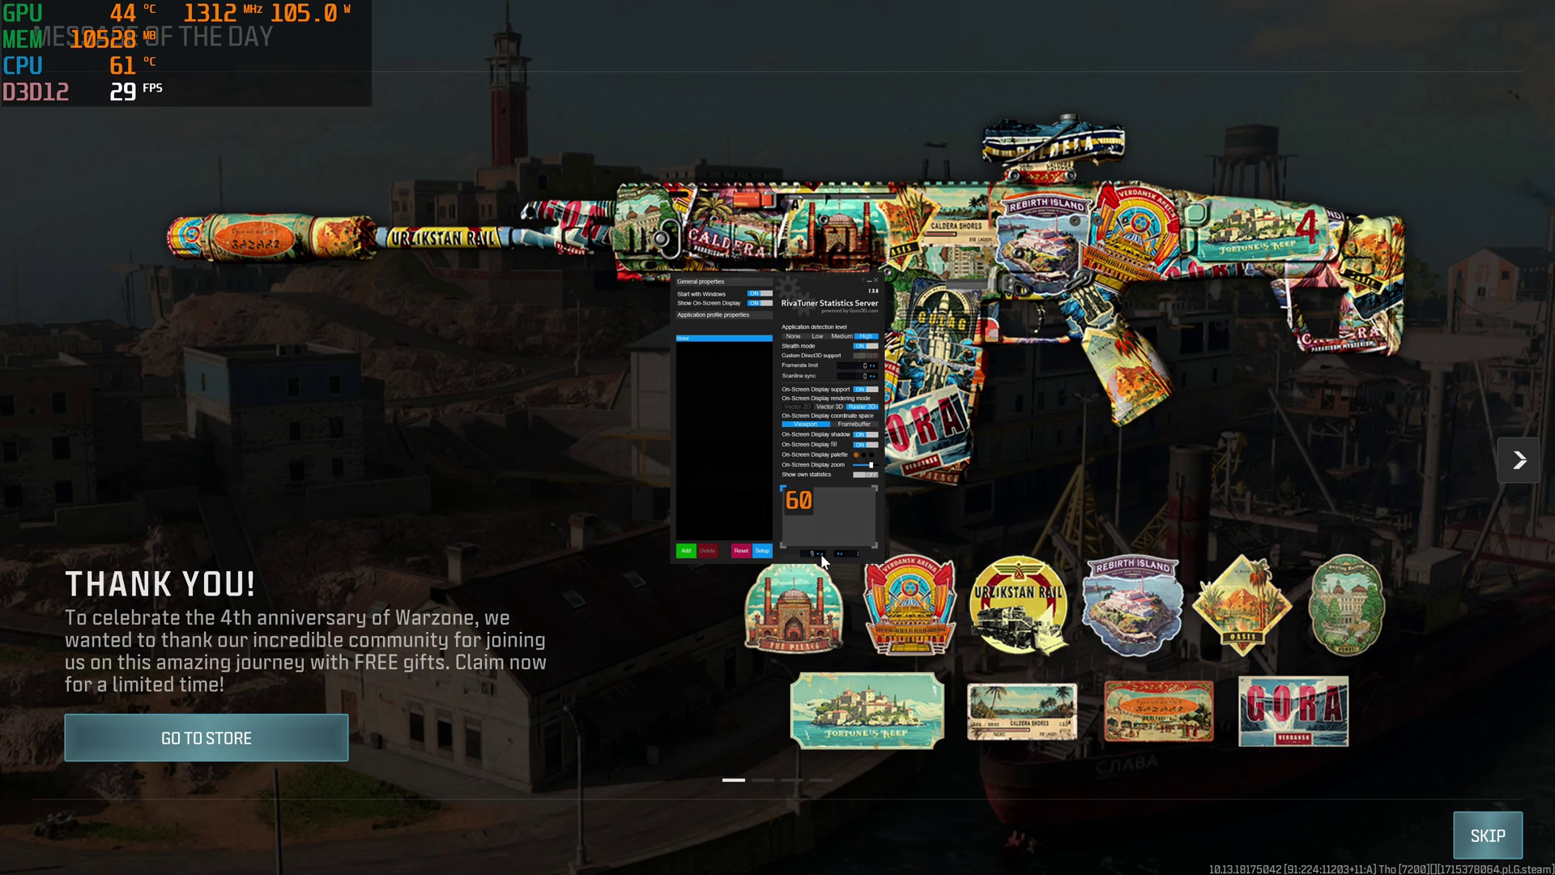
click(821, 555)
click(822, 555)
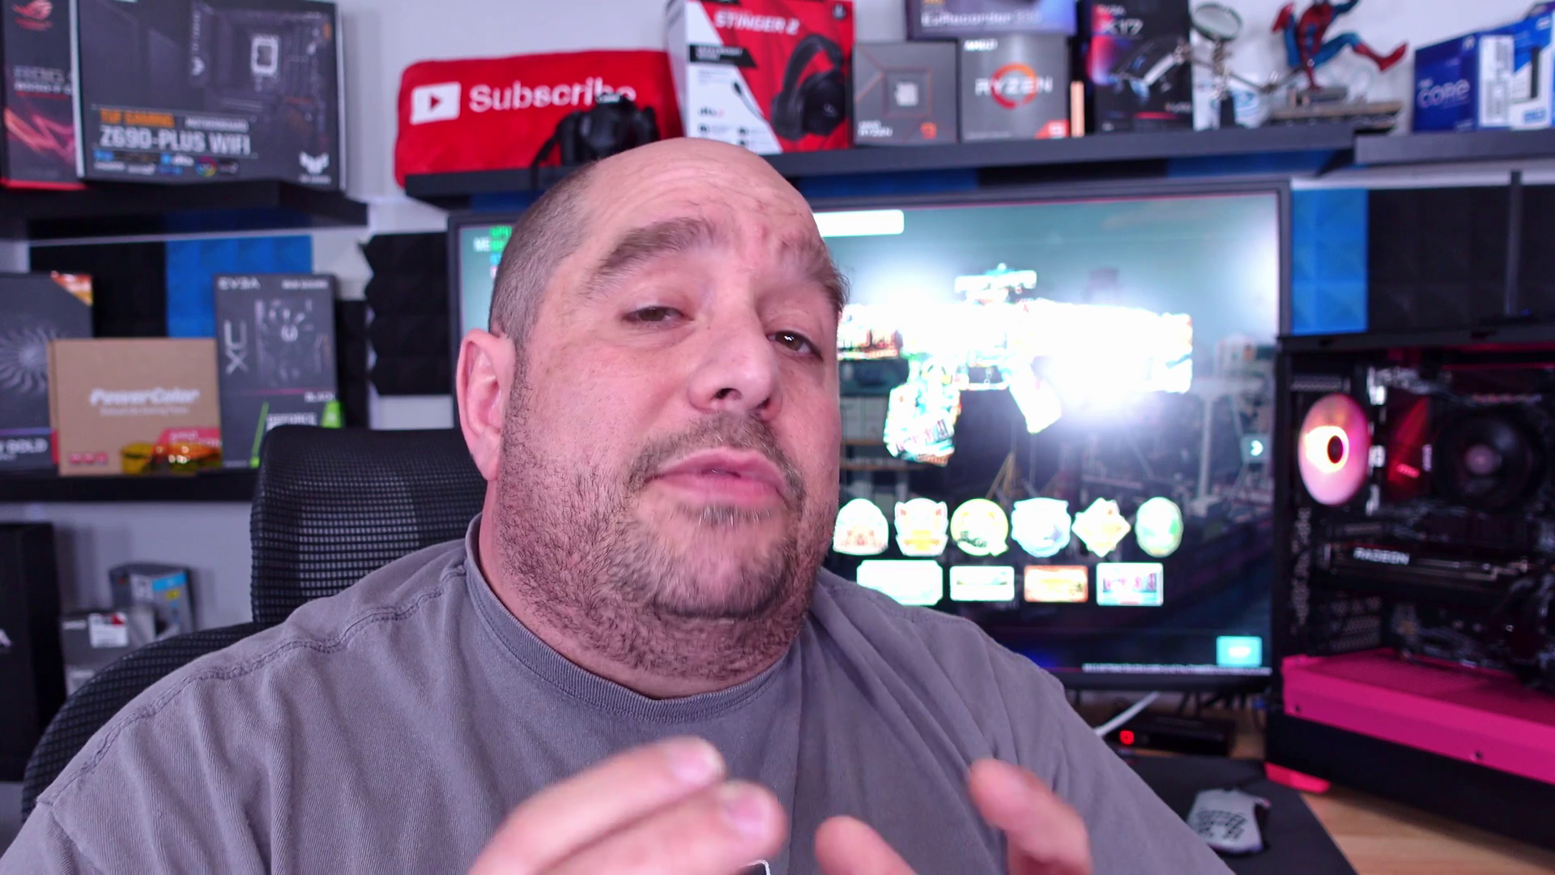